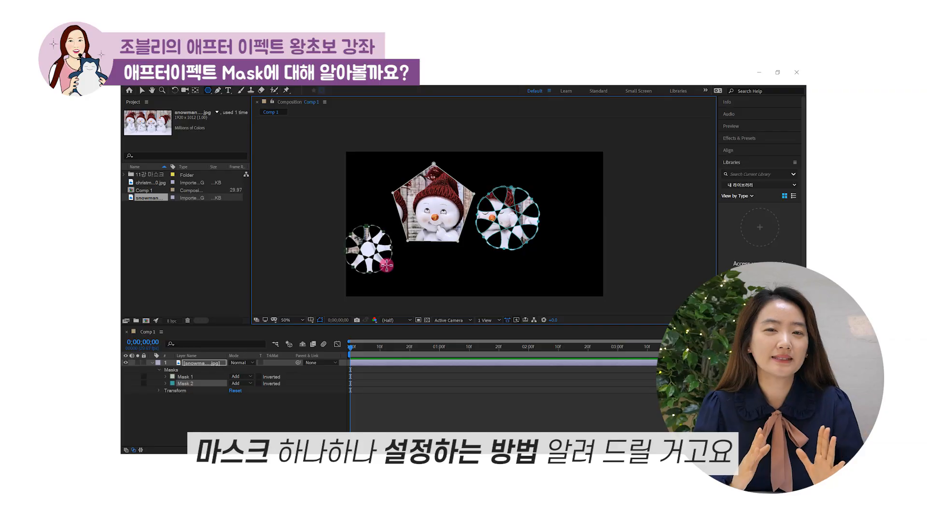
drag(387, 265, 429, 279)
drag(556, 173, 574, 191)
drag(554, 233, 572, 250)
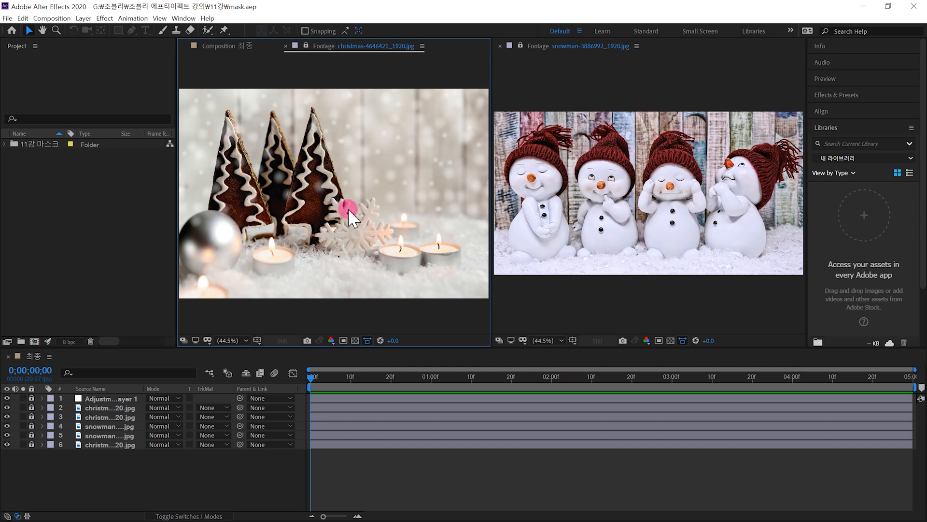
- View the finished 최종 composition in place of the Christmas footage
click(231, 47)
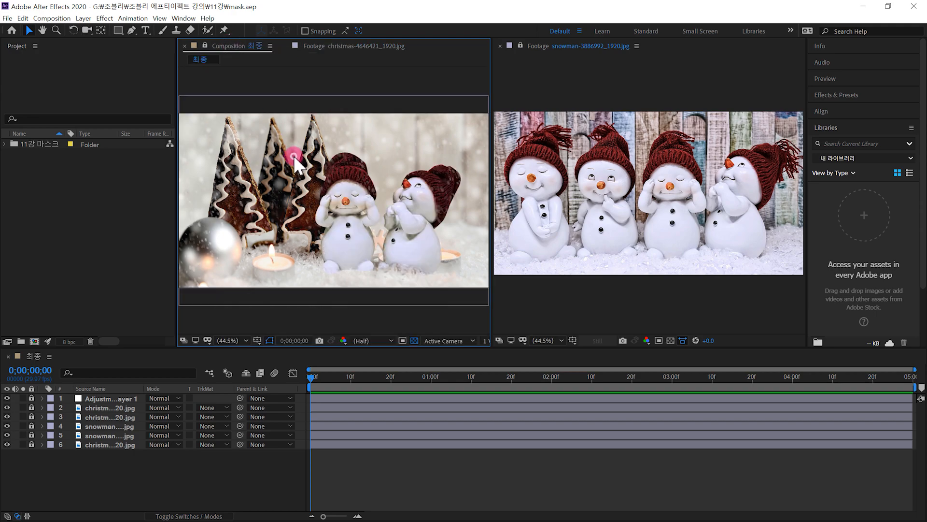
key(grave)
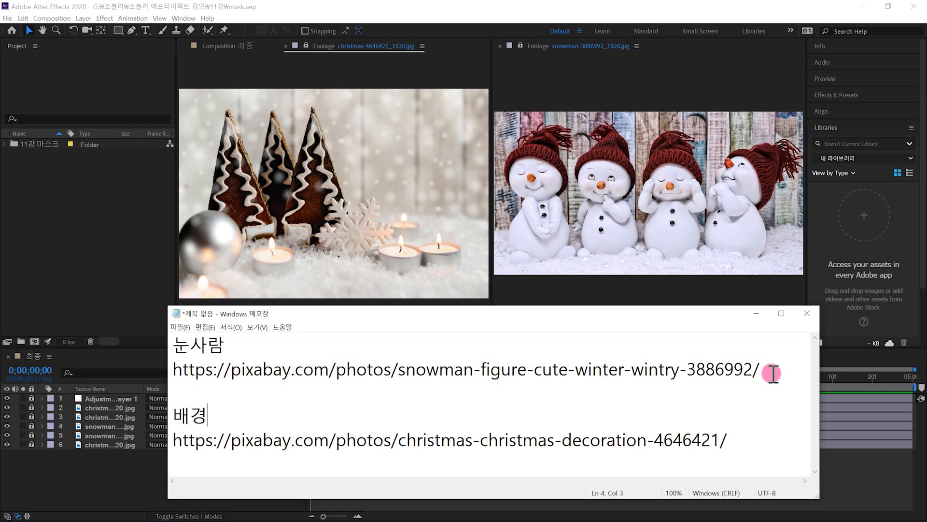
drag(779, 371, 181, 377)
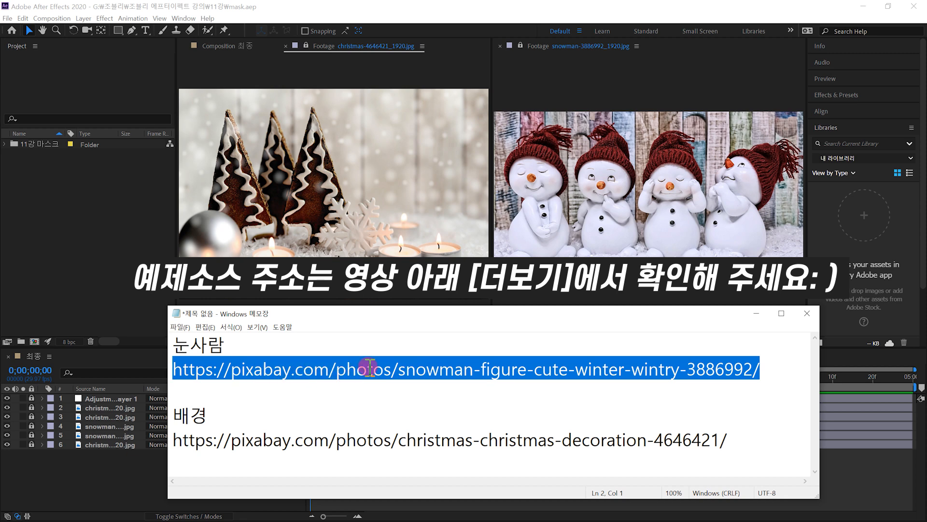
click(345, 516)
click(320, 27)
text(https://pixabay.com/photos/snowman-figure-cute-winter-wintry-3886992/)
key(Return)
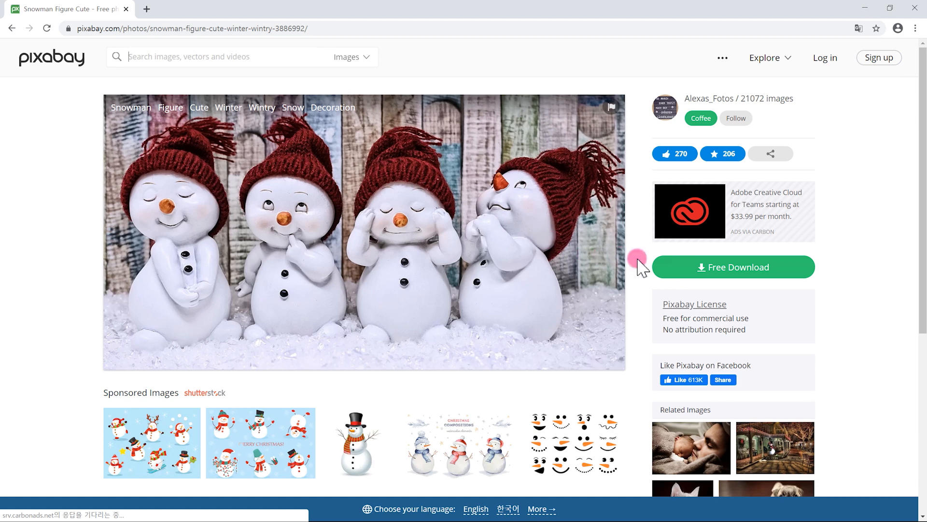
click(749, 270)
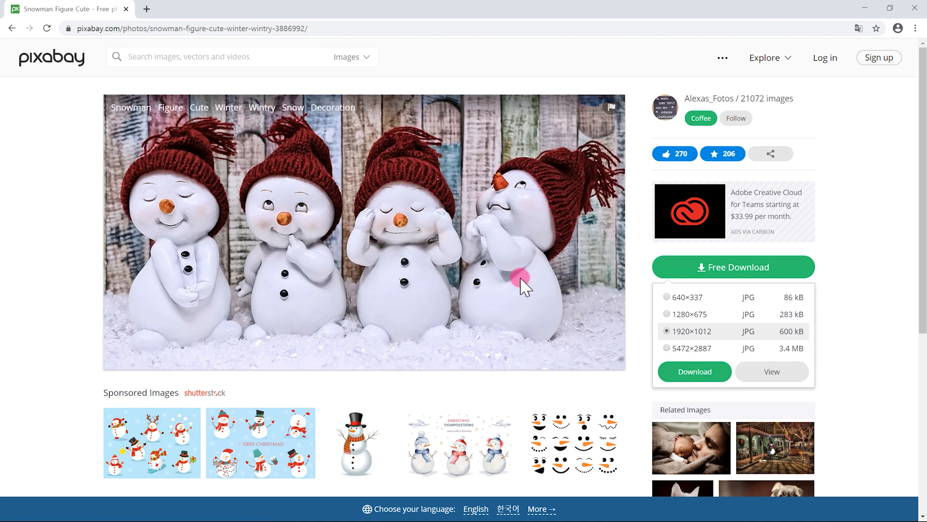
key(super)
click(388, 511)
click(543, 421)
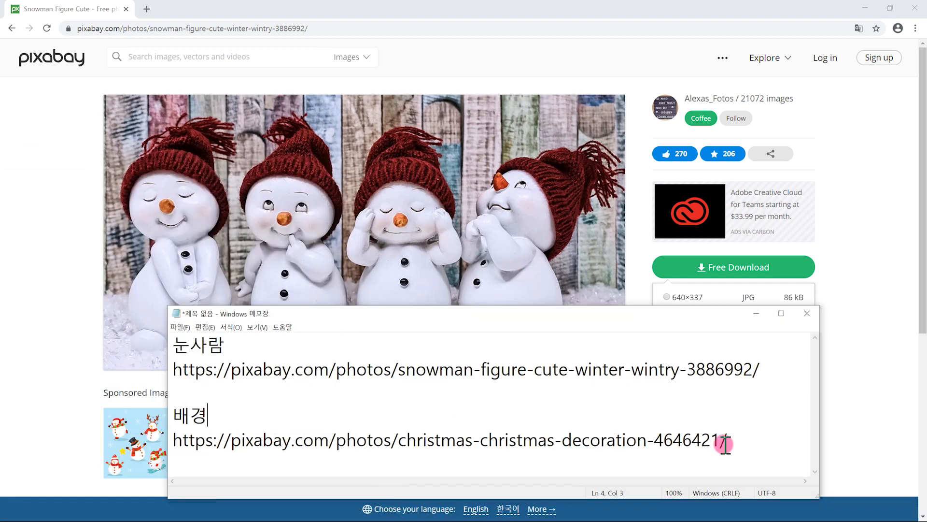
drag(742, 443, 195, 450)
click(295, 23)
text(https://pixabay.com/photos/christmas-christmas-decoration-4646421/)
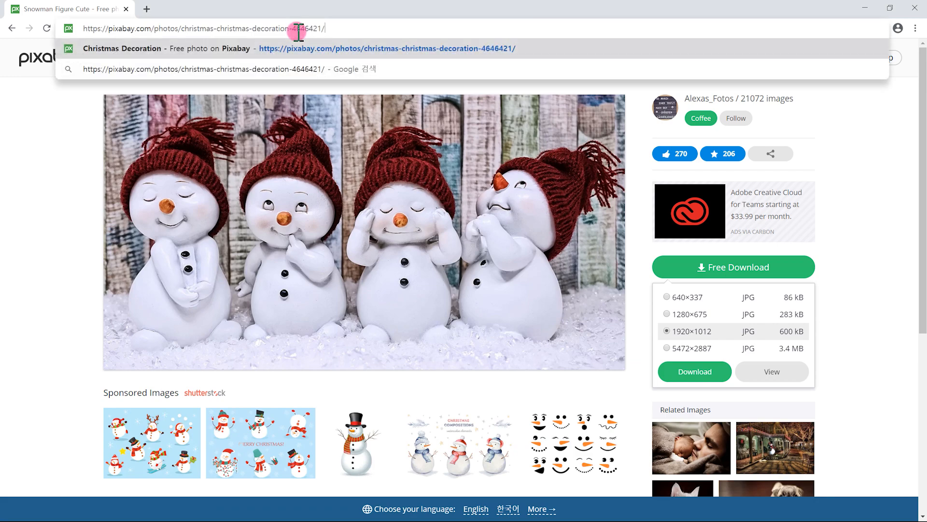
key(Return)
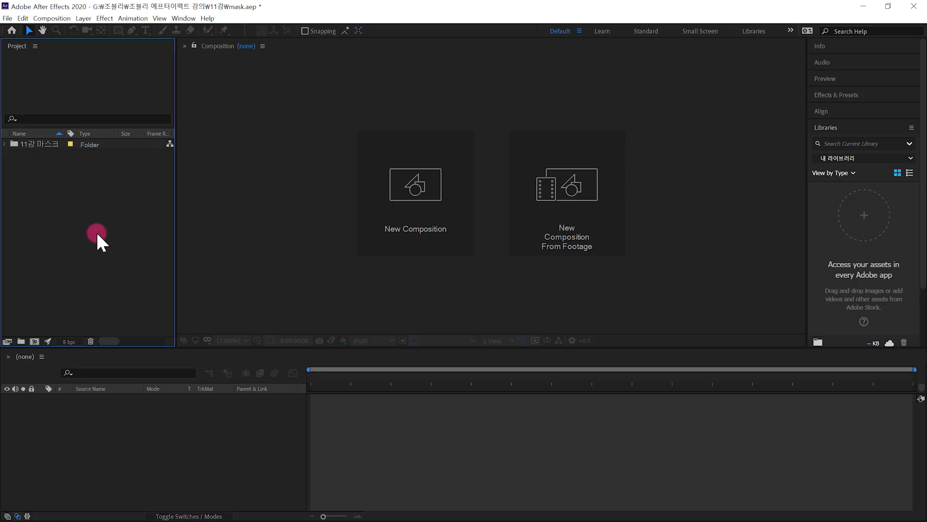
- In After Effects, import christmas-4646421_1920.jpg and snowman-3886992_1920.jpg from the 마스크 folder as footage
double_click(86, 227)
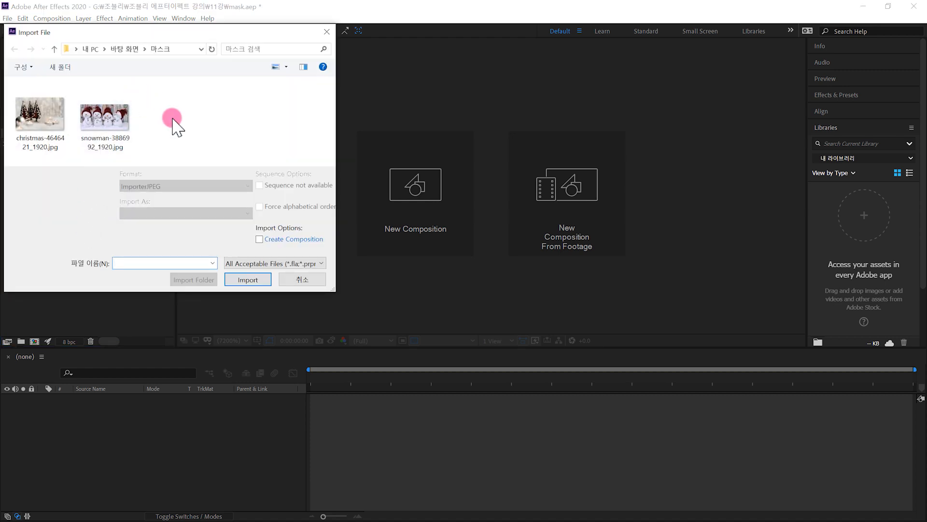
drag(196, 106, 12, 124)
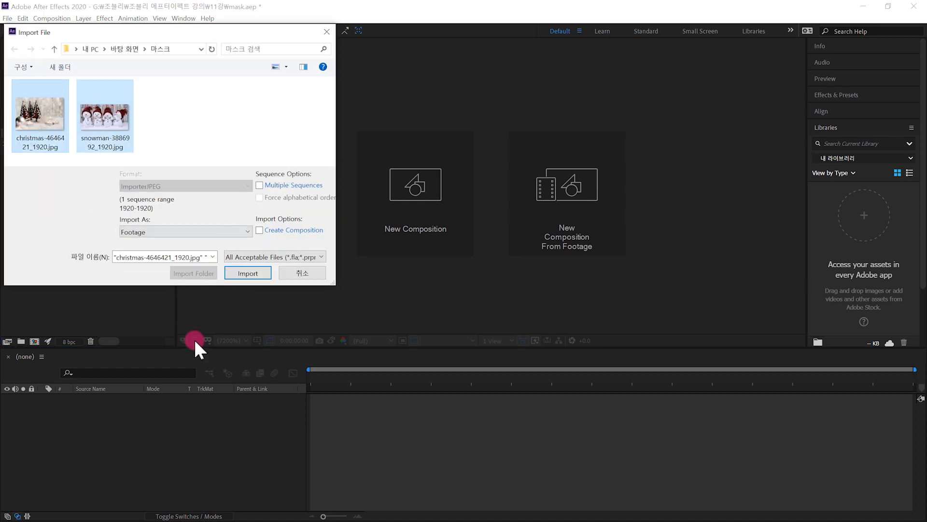
click(256, 275)
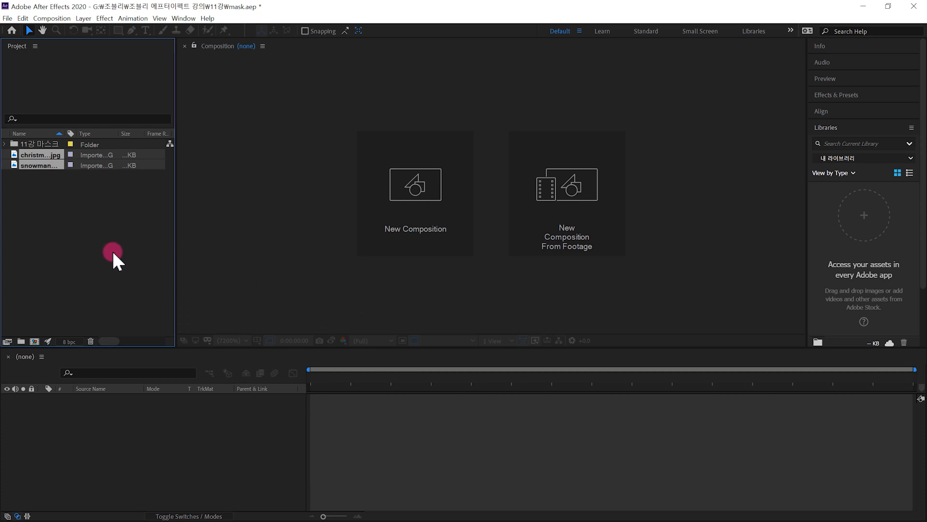
click(114, 256)
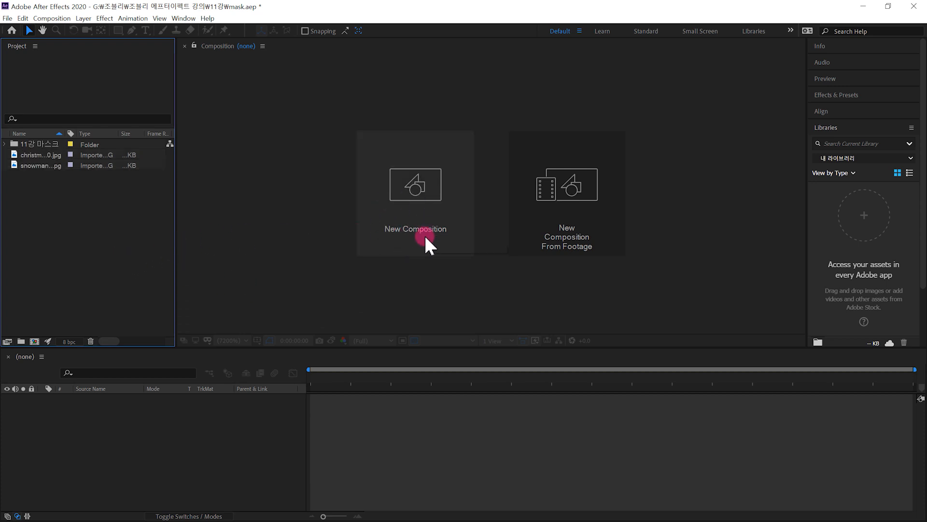
- Create a composition named Comp 1 with the HDTV 1080 29.97 preset and a duration of 0;00;05;00
click(409, 201)
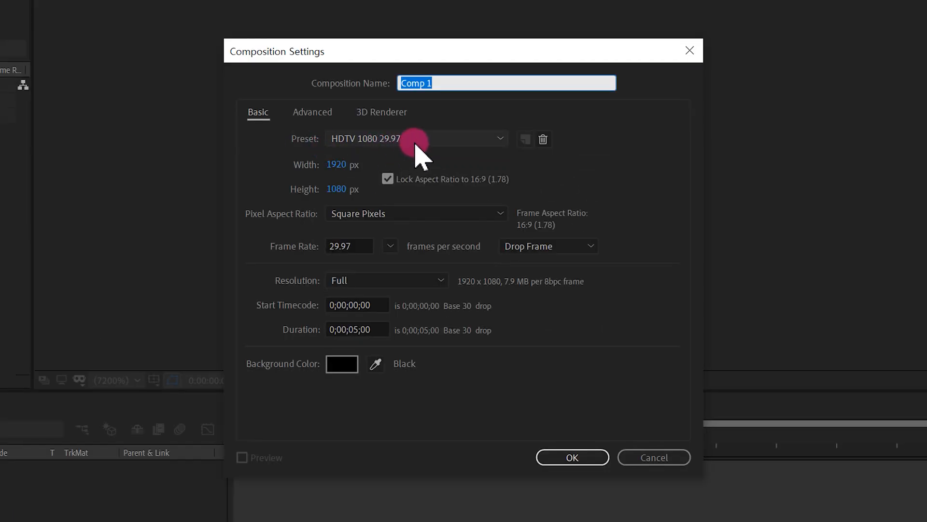
click(430, 180)
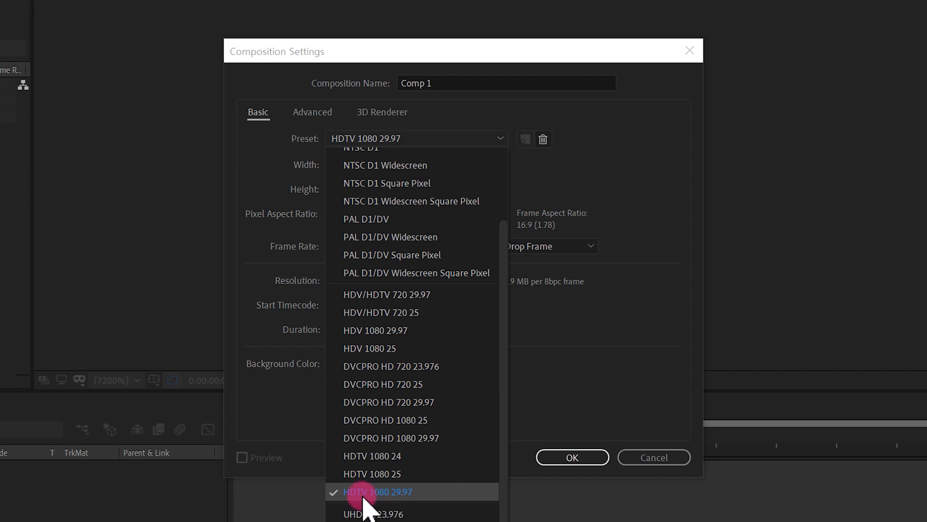
click(442, 495)
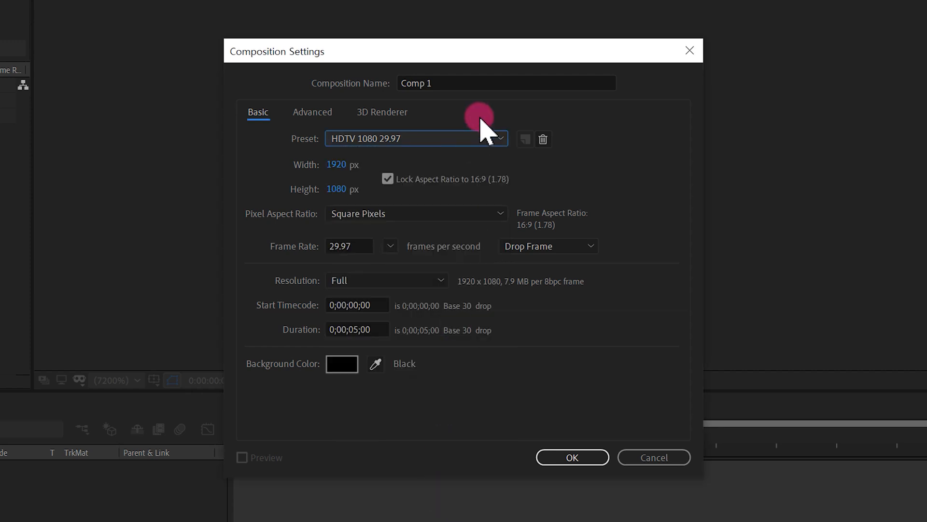
drag(385, 326, 324, 328)
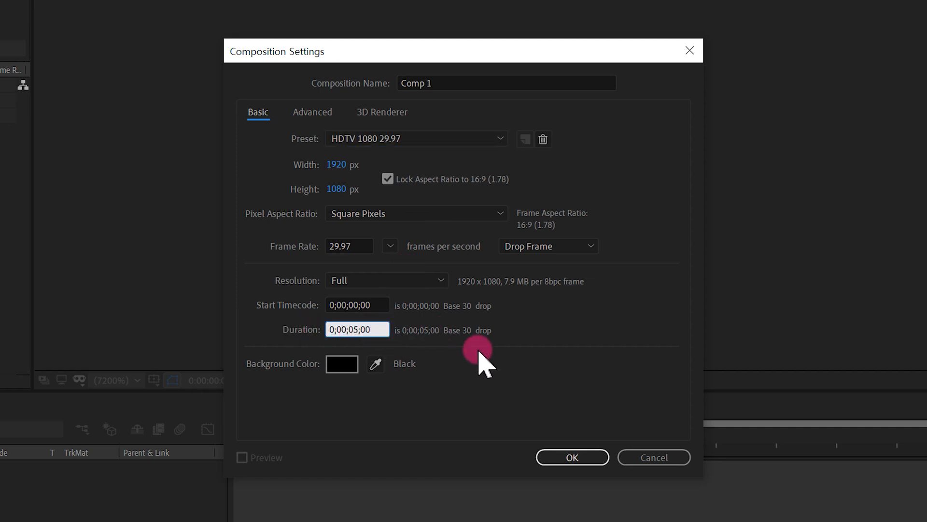
click(578, 451)
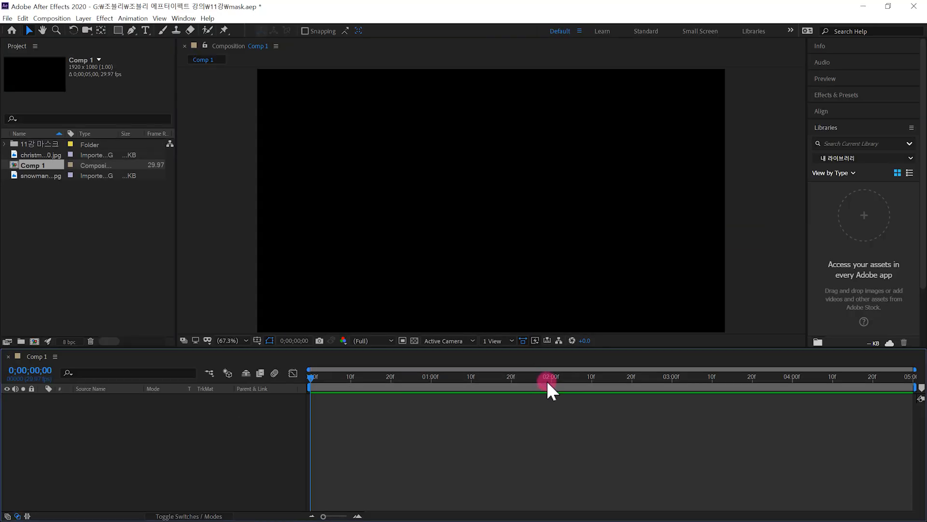
click(283, 202)
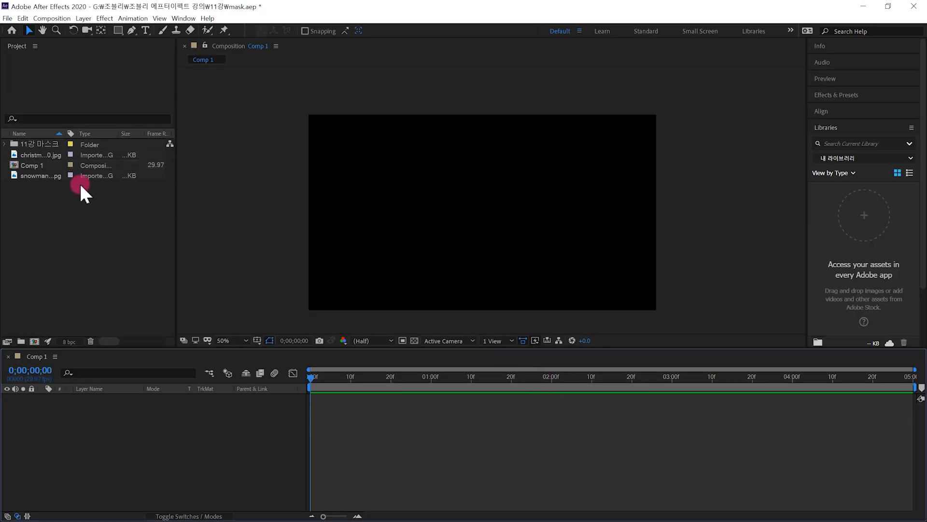
- Add the snowman image to Comp 1 as a layer and leave that layer selected
drag(41, 174, 163, 411)
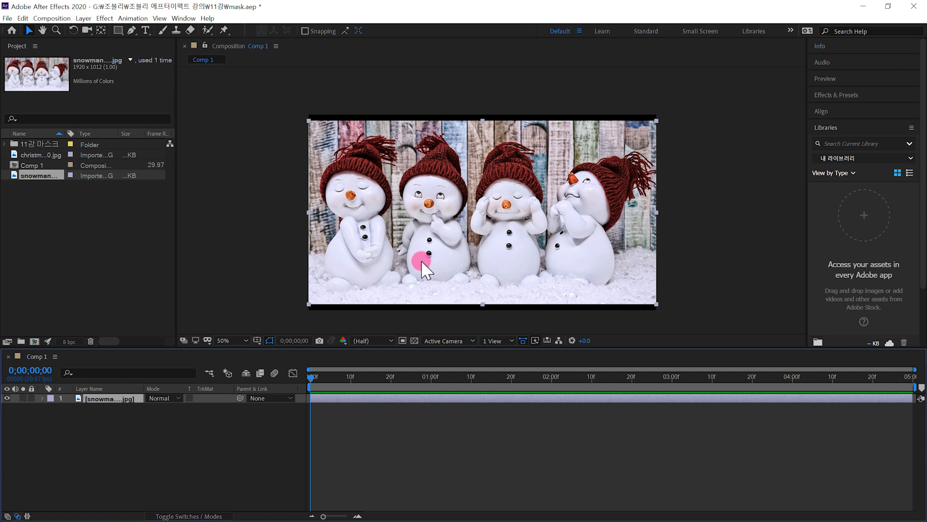
click(174, 426)
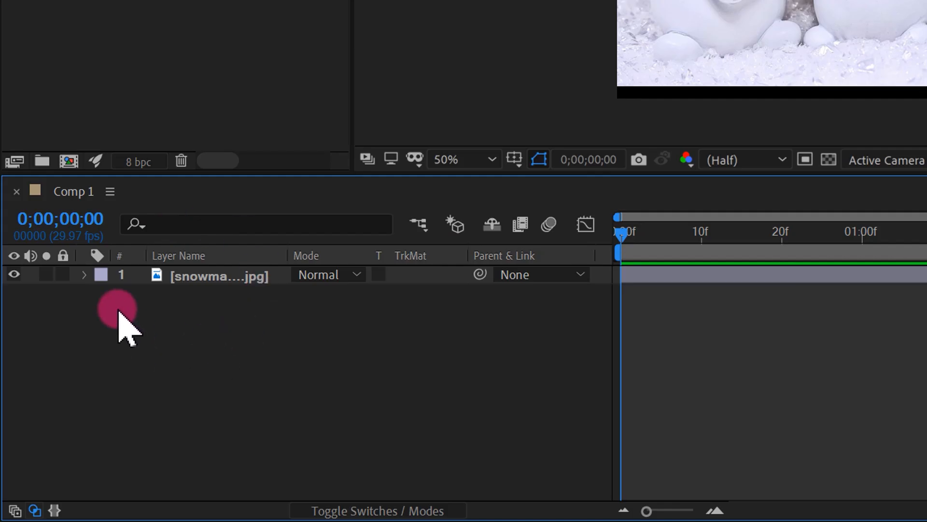
click(233, 289)
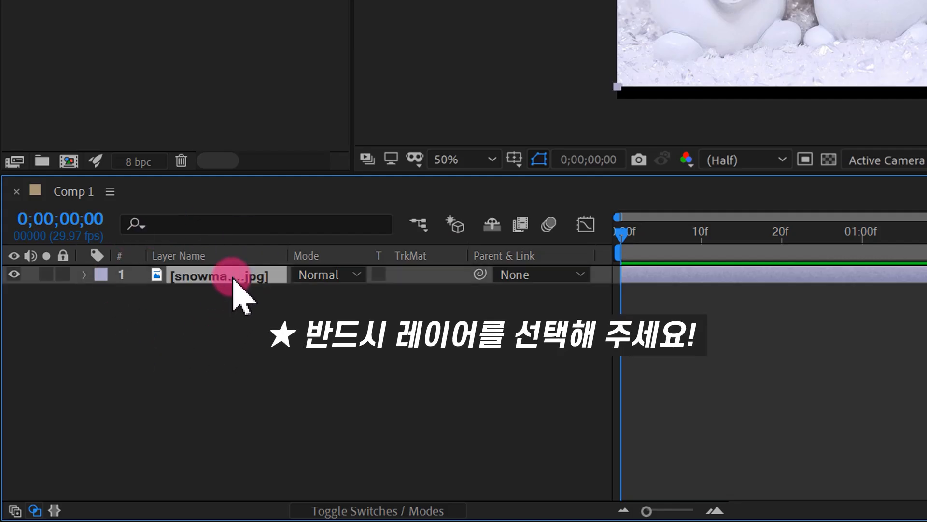
click(221, 308)
click(227, 287)
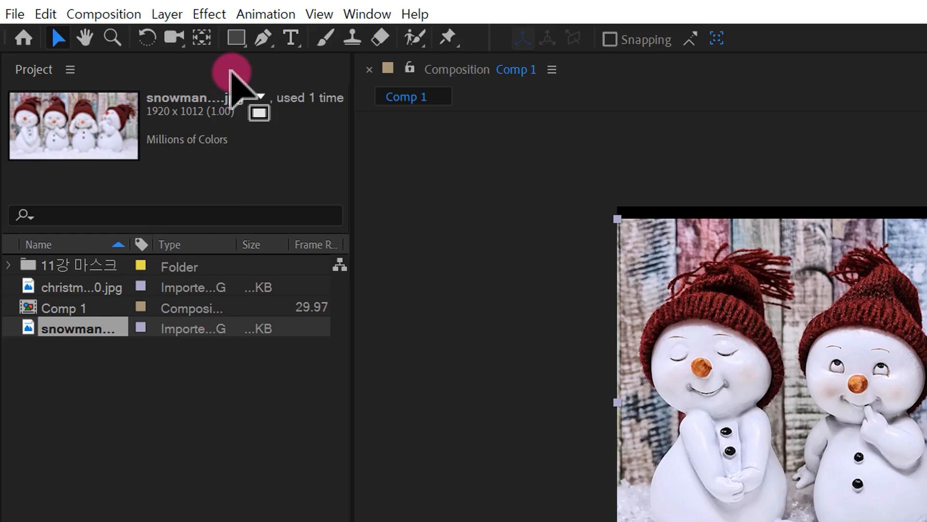
- Draw four tall rectangular masks on the snowman layer with the Rectangle tool, one around each snowman
click(236, 38)
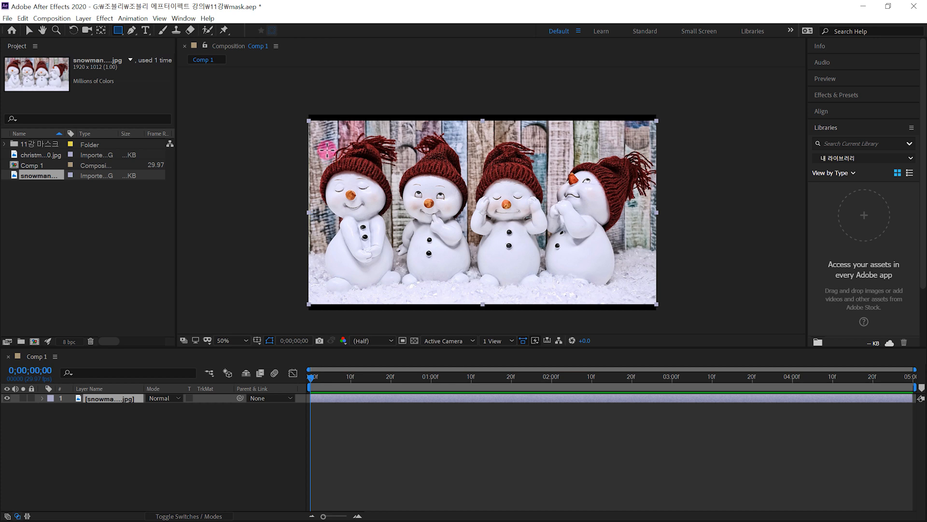
drag(325, 141, 391, 289)
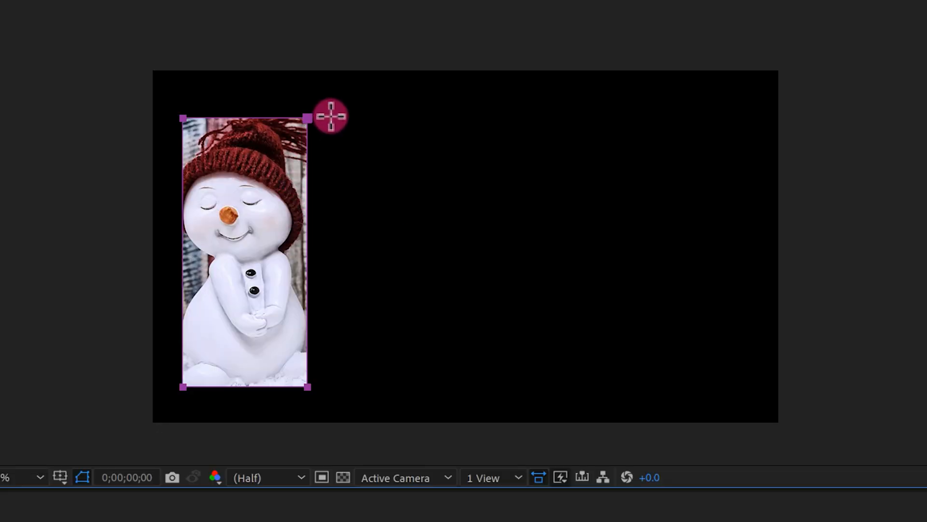
drag(331, 116, 445, 387)
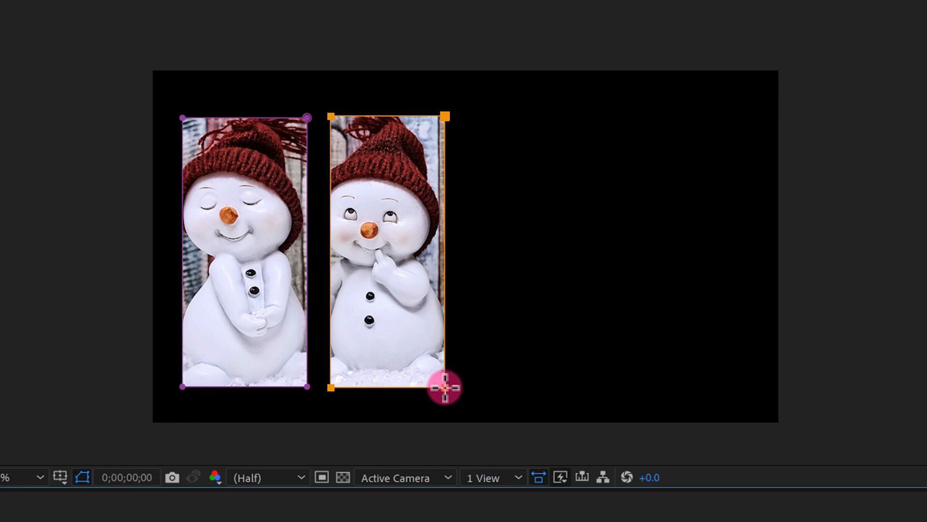
drag(471, 112, 592, 388)
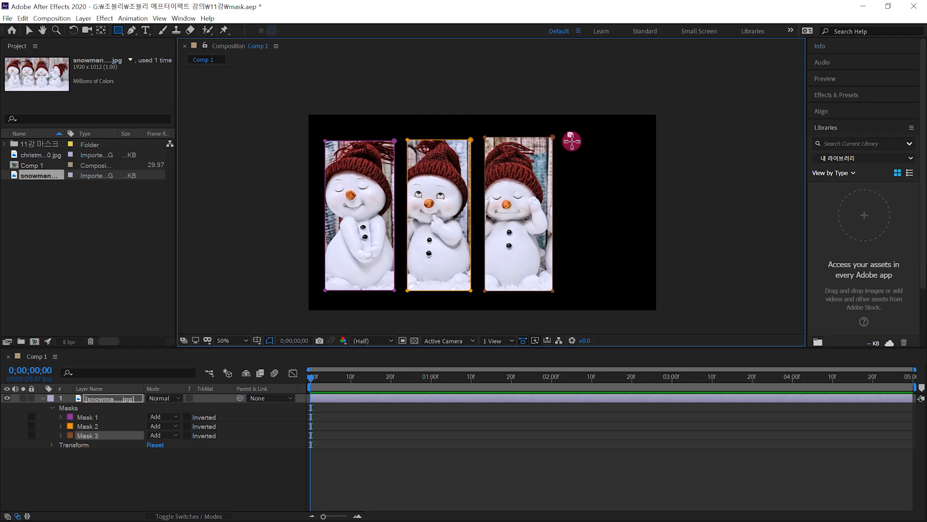
drag(624, 107, 737, 389)
drag(634, 292, 636, 293)
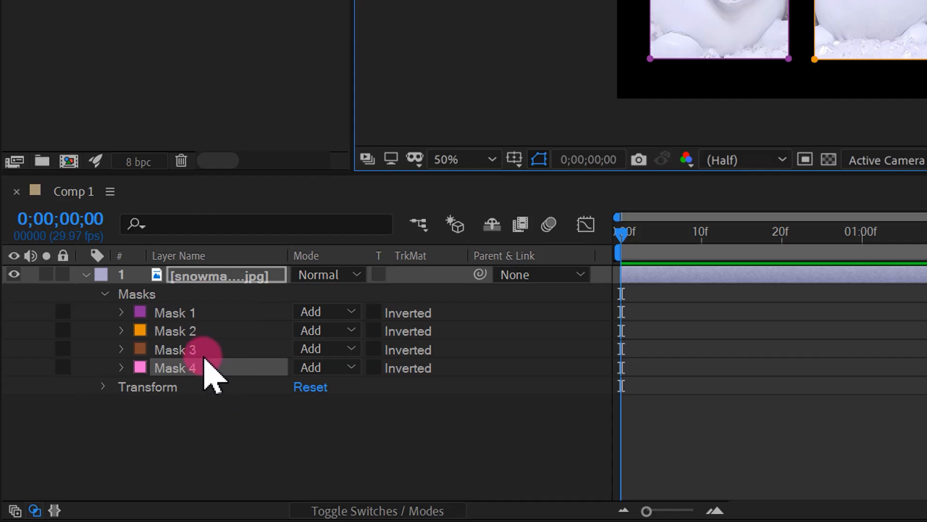
- Delete Mask 4, Mask 3, Mask 2 and Mask 1 from the snowman layer
click(99, 425)
click(99, 417)
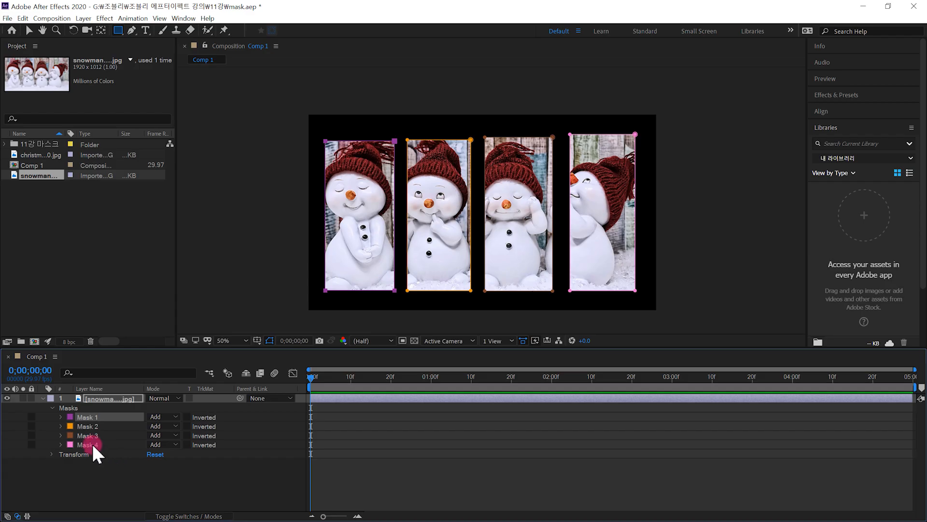
click(91, 441)
key(Delete)
click(91, 433)
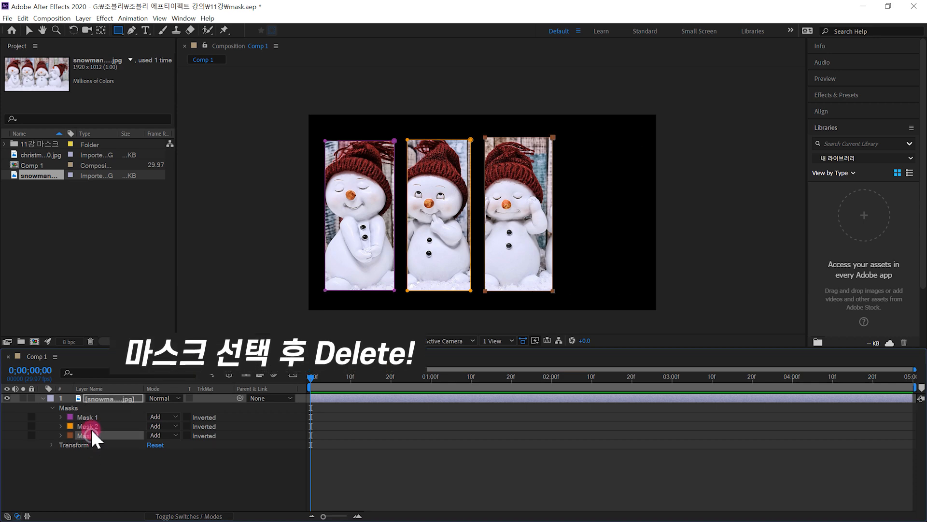
key(Delete)
click(89, 425)
key(Delete)
click(89, 417)
key(Delete)
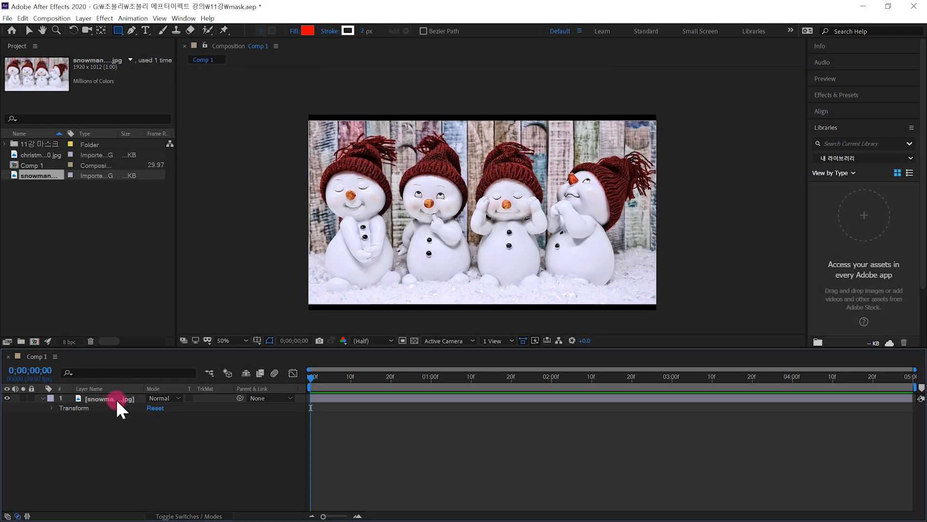
- Draw three red-filled rectangles over the snowman image with the Rectangle tool while no layer is selected
click(115, 399)
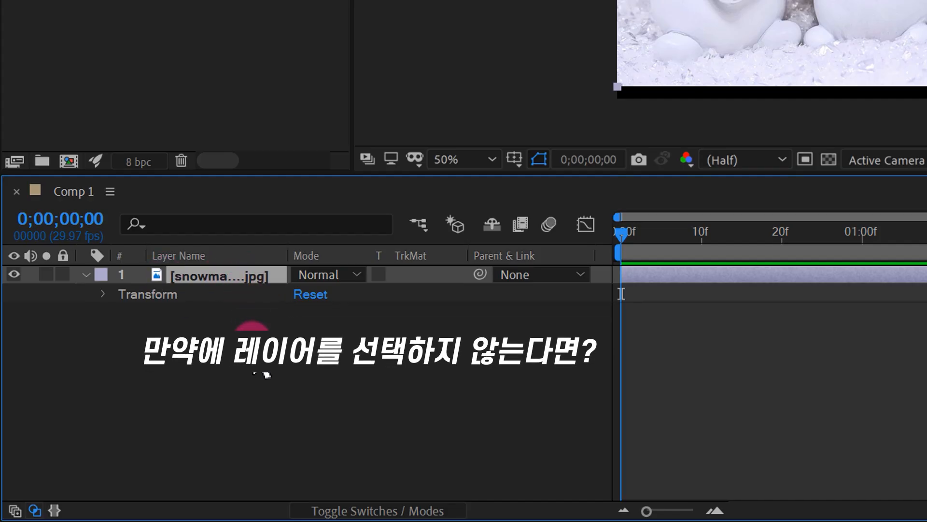
click(265, 374)
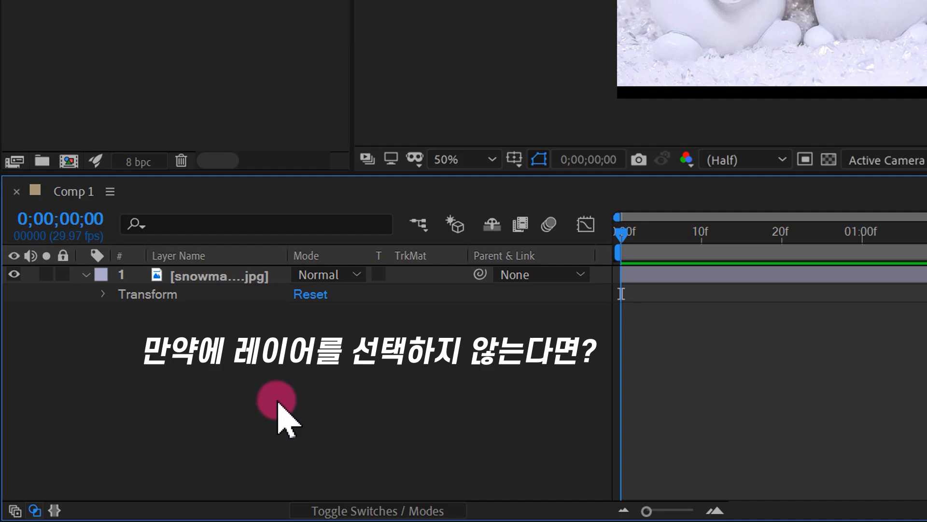
click(117, 30)
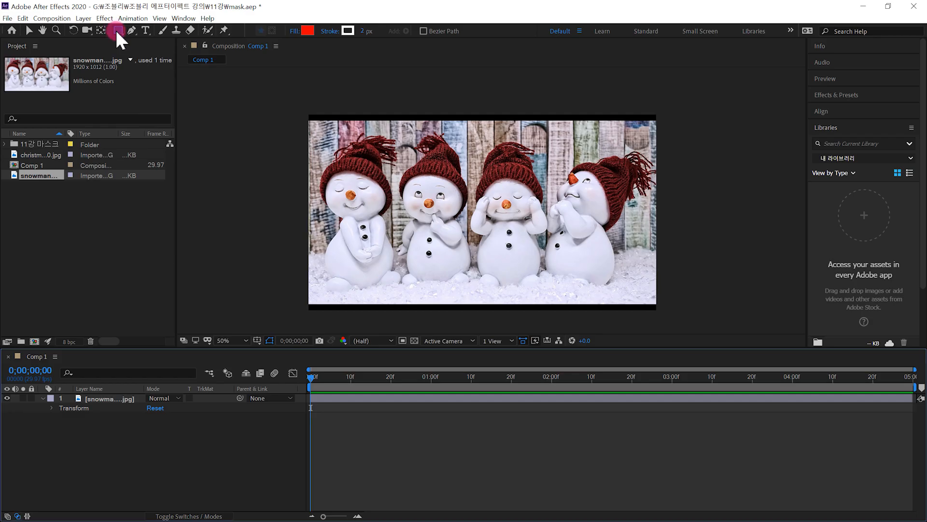
click(116, 32)
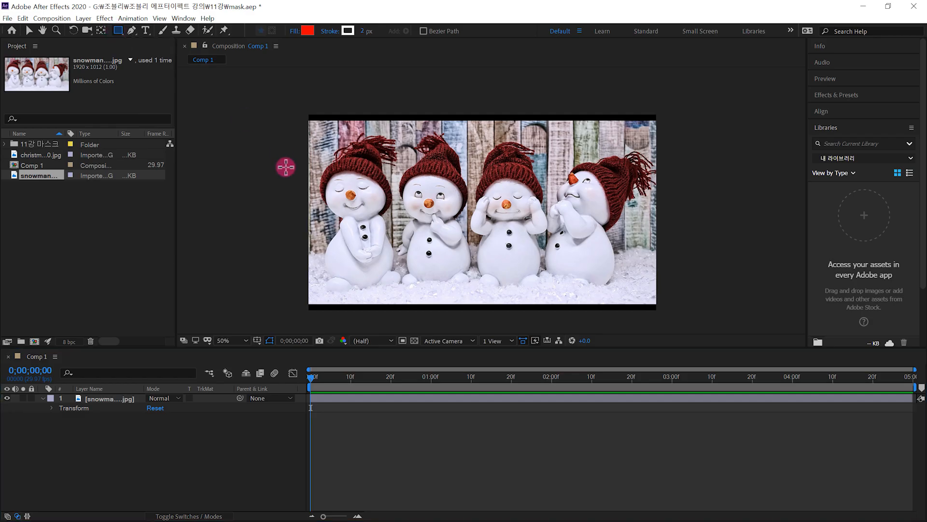
drag(344, 145, 430, 284)
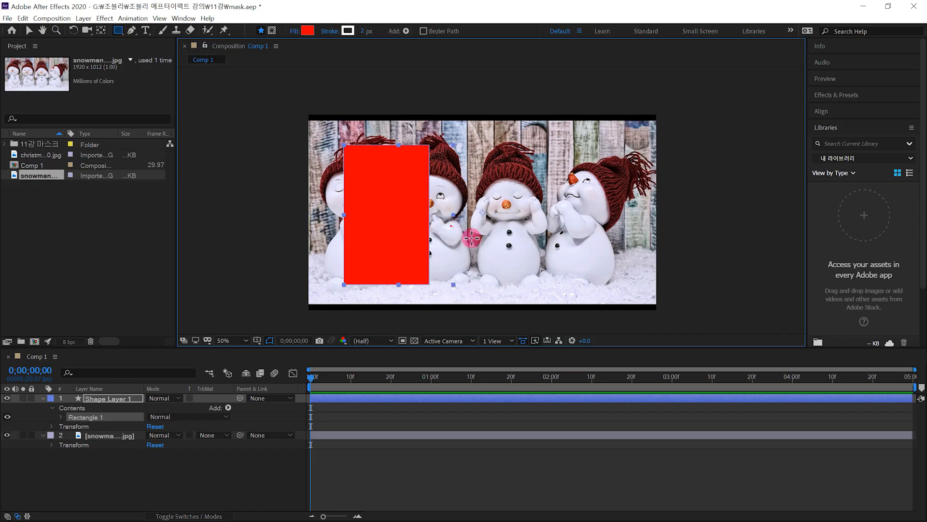
drag(451, 226, 598, 259)
drag(487, 180, 571, 192)
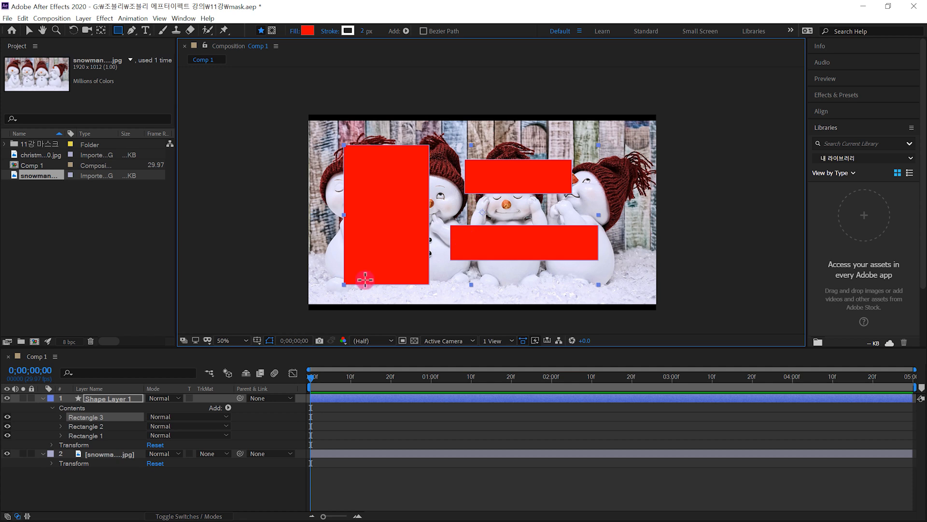
- Delete the shape layer that holds the three red rectangles
click(122, 397)
key(Delete)
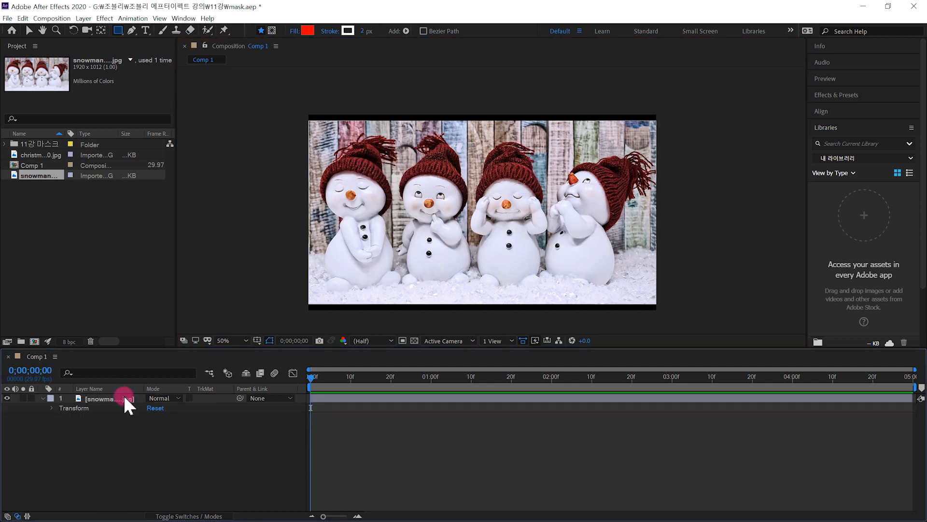
- Add three Ellipse tool masks over the snowmen to the snowman layer, the third a perfect circle, plus two square masks below the first two
click(124, 397)
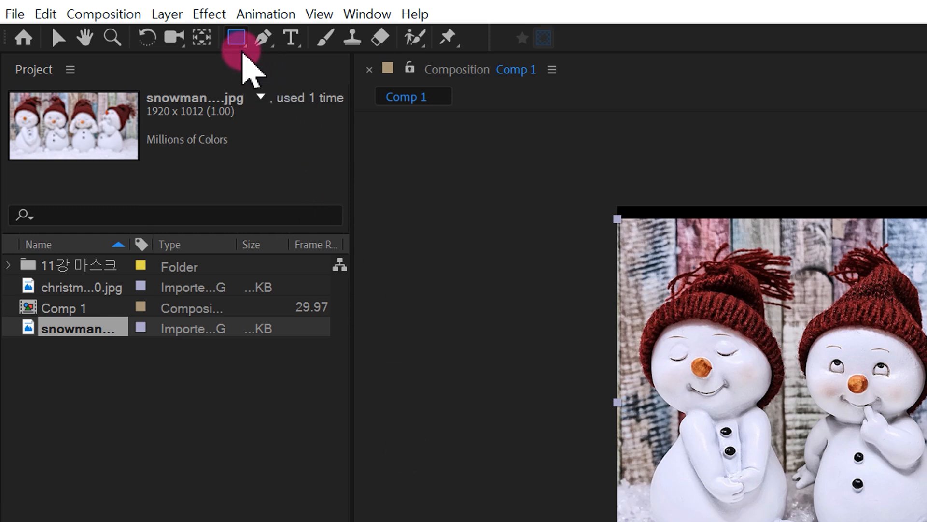
click(236, 39)
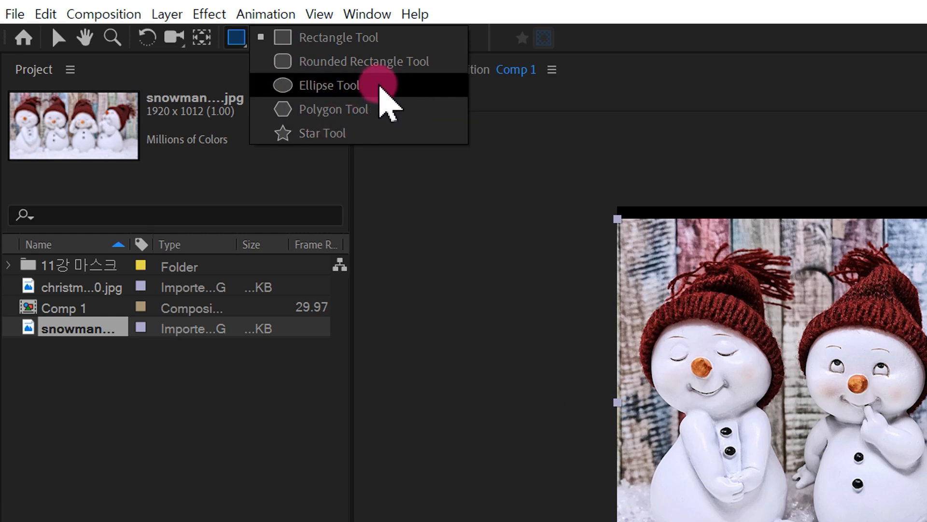
click(379, 87)
drag(635, 271, 781, 426)
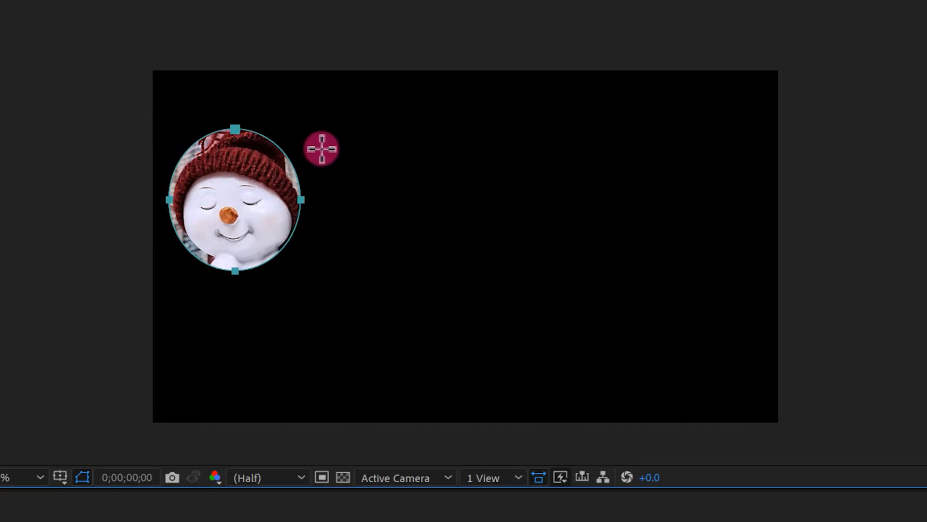
drag(327, 121, 446, 274)
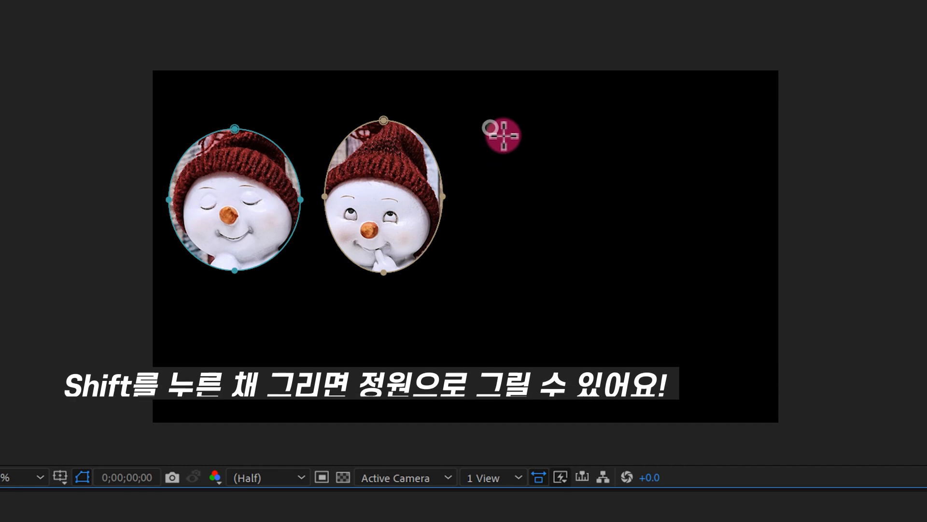
drag(496, 146, 608, 238)
drag(691, 293, 640, 335)
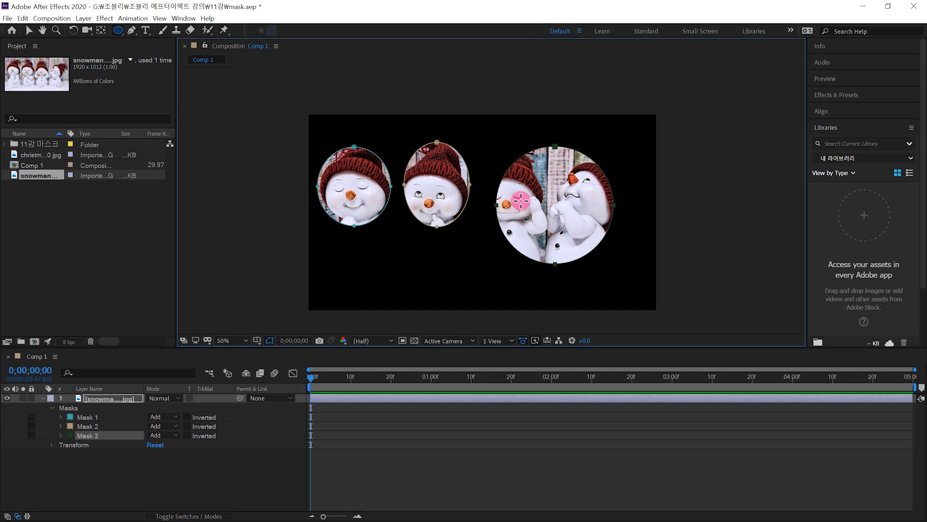
drag(118, 30, 145, 29)
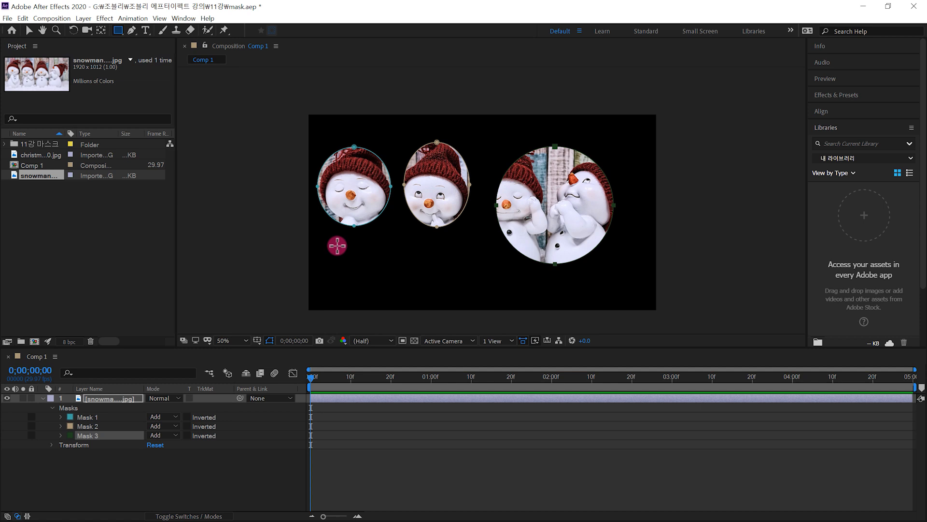
drag(337, 241, 465, 296)
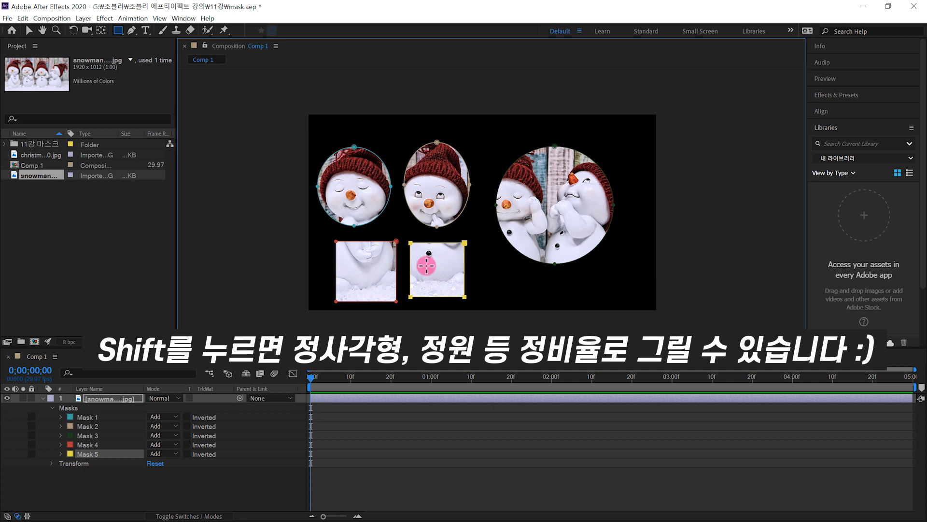
- Delete all five masks from the snowman layer
drag(140, 481, 97, 415)
key(Delete)
- Draw a wide mask across the two middle snowmen on the snowman layer with the Rounded Rectangle tool
click(119, 30)
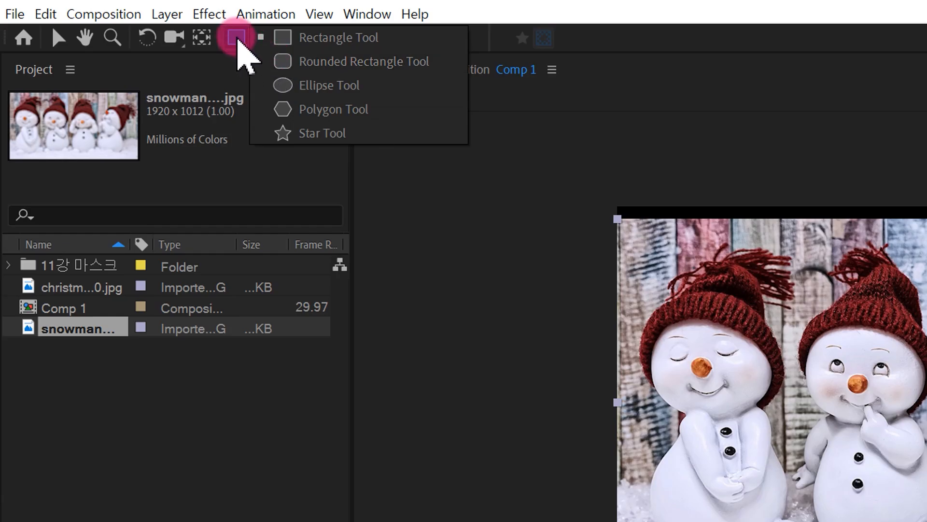
drag(240, 38, 392, 61)
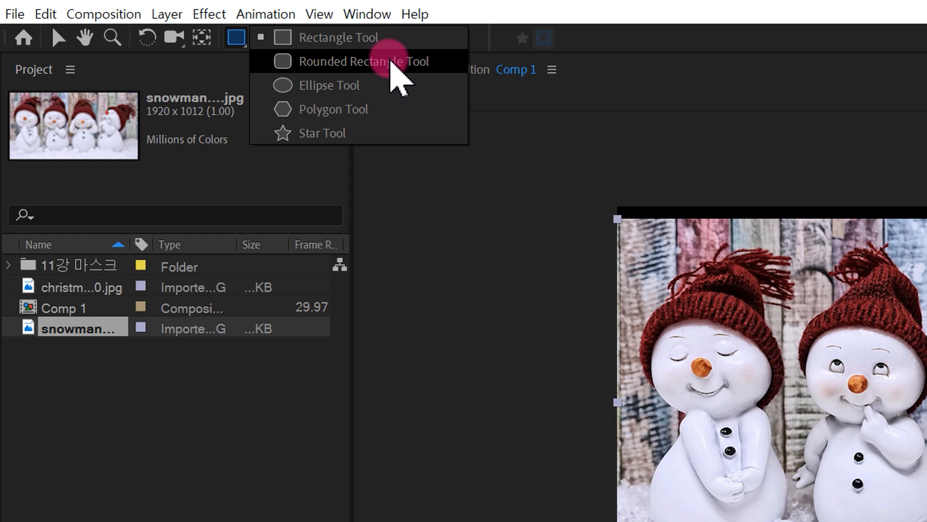
drag(393, 61, 392, 62)
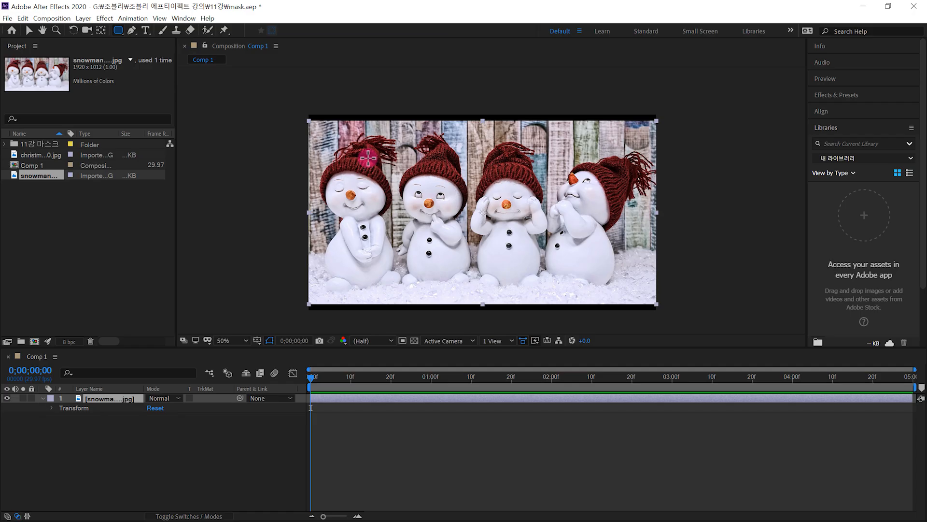
drag(734, 292, 926, 392)
drag(466, 207, 564, 249)
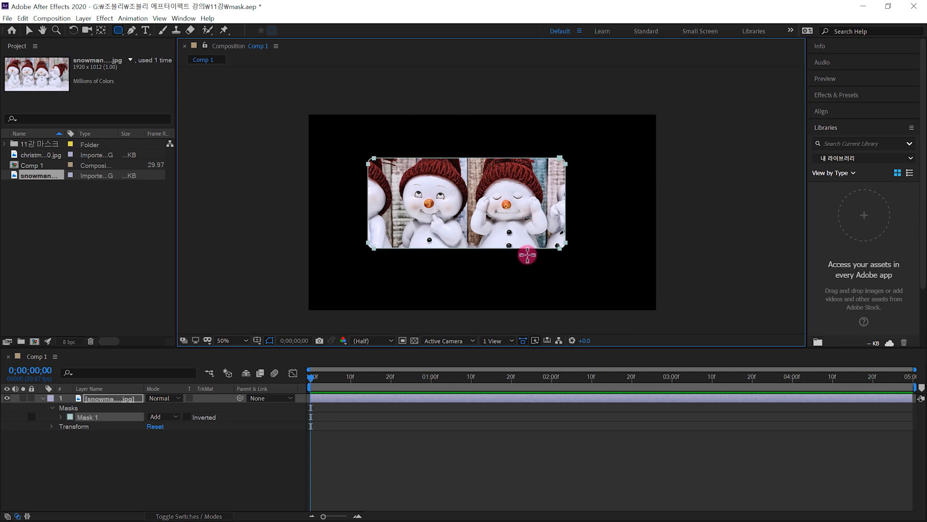
- View the masked composition at several magnifications, including 100%, 50%, 800% and 25%
click(243, 339)
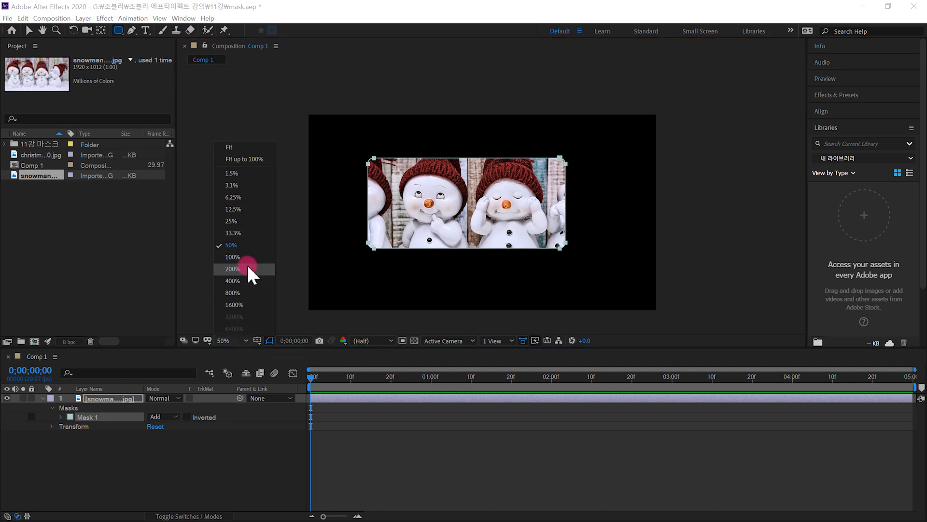
click(246, 264)
click(247, 338)
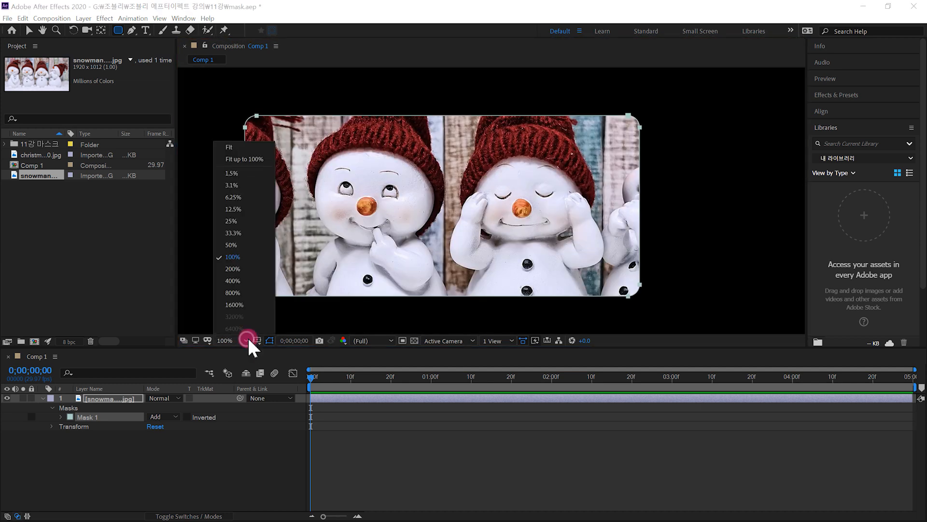
click(248, 269)
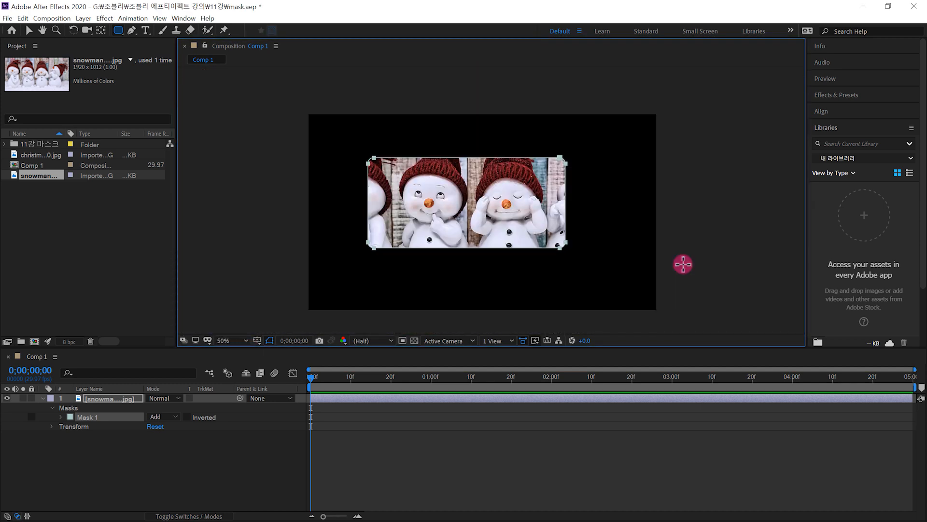
key(period)
key(period)
key(period)
key(period)
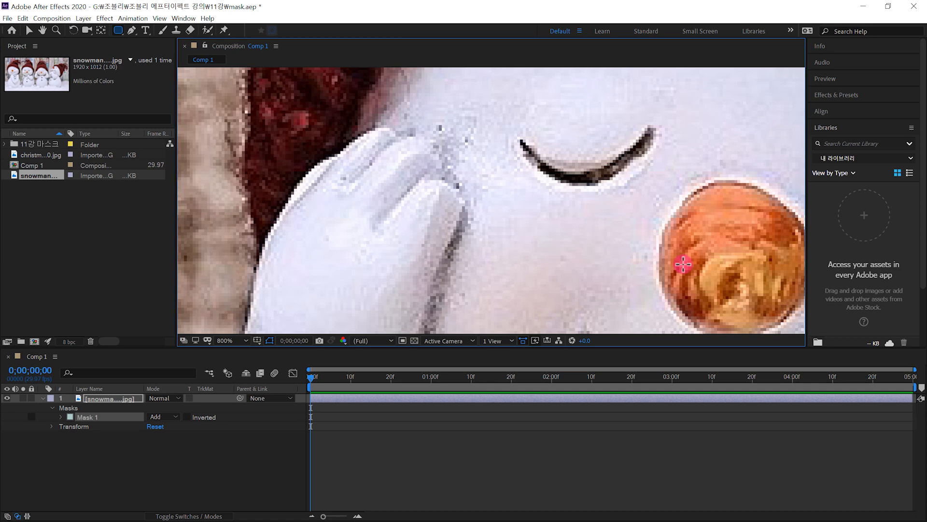
key(comma)
key(comma)
key(comma)
key(comma)
key(comma)
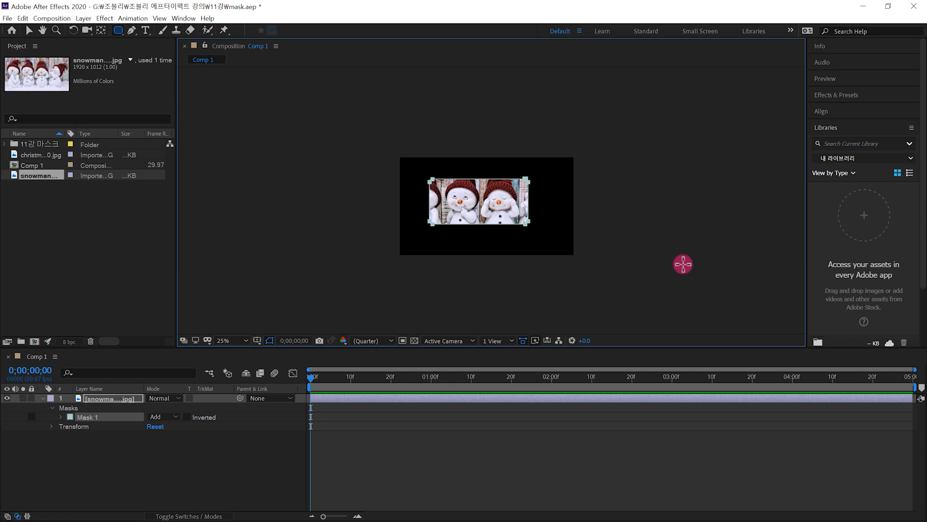
- Examine the rounded corners of the mask up close, then bring the whole mask back into view at 100%
scroll(568, 251, up, 6)
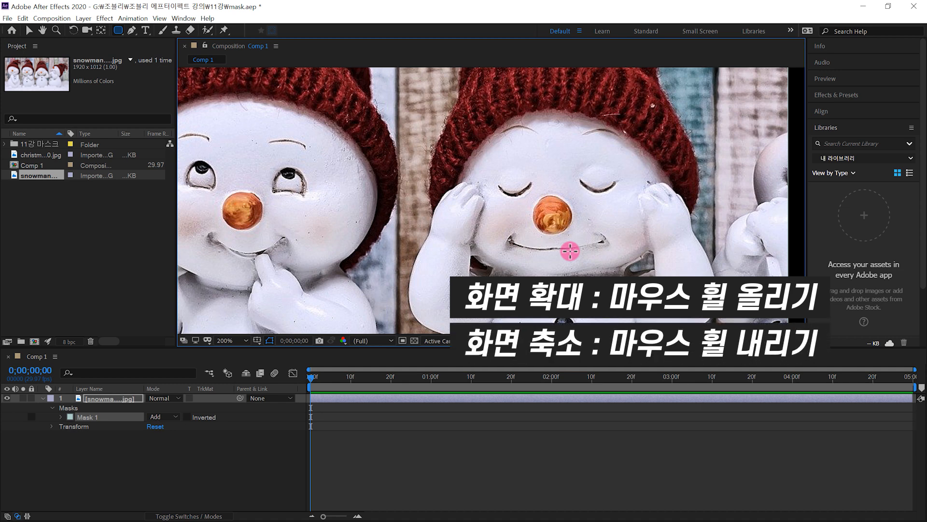
scroll(570, 250, down, 6)
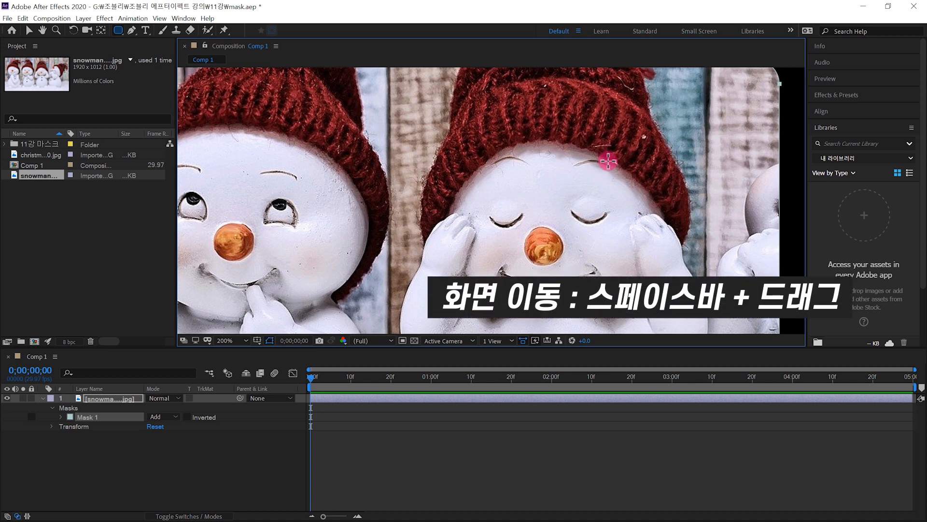
drag(611, 156, 520, 235)
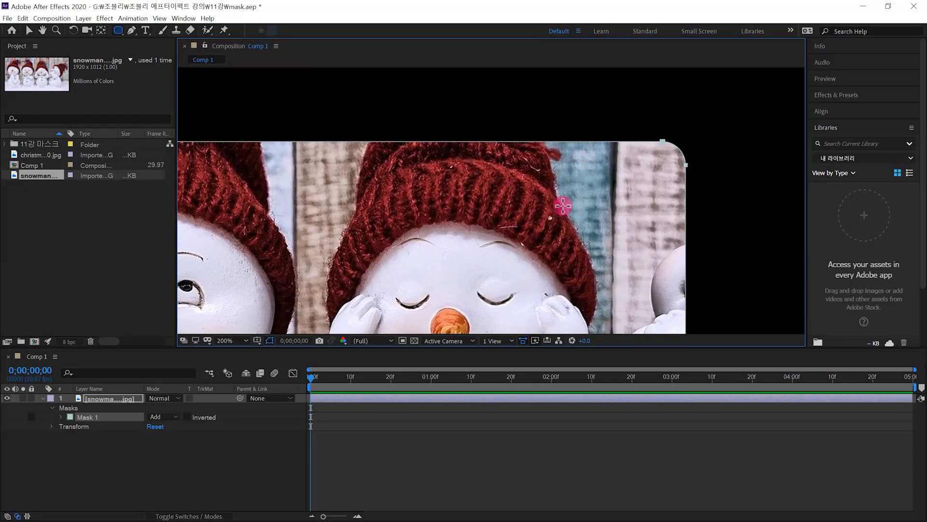
drag(555, 199, 470, 182)
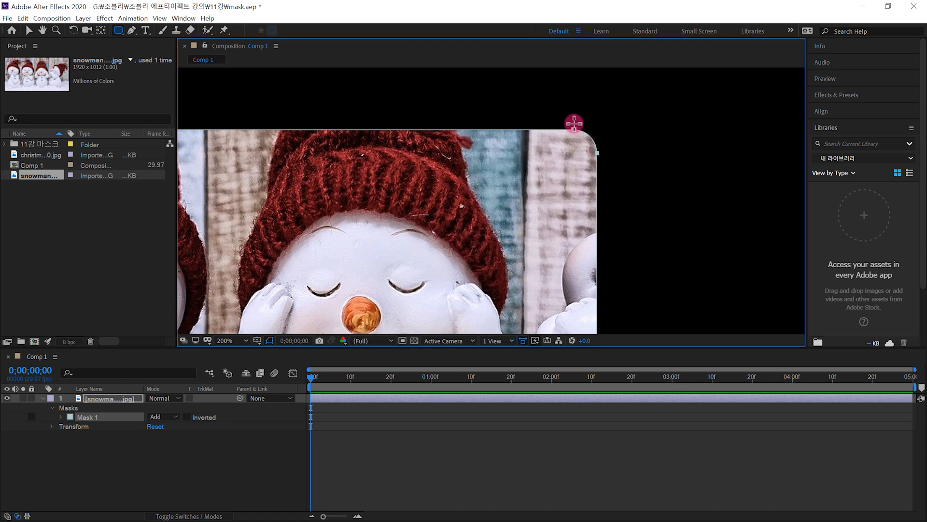
scroll(598, 155, down, 1)
drag(545, 332, 573, 273)
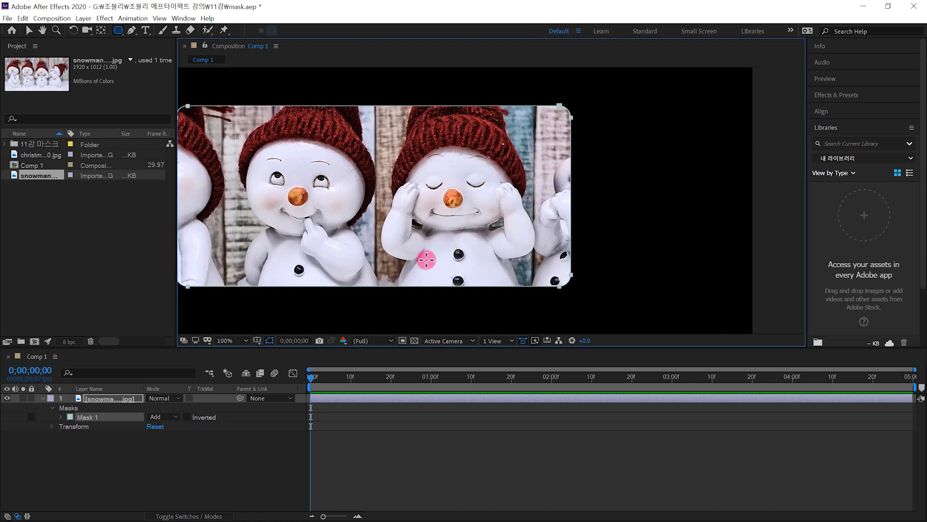
drag(416, 270, 364, 226)
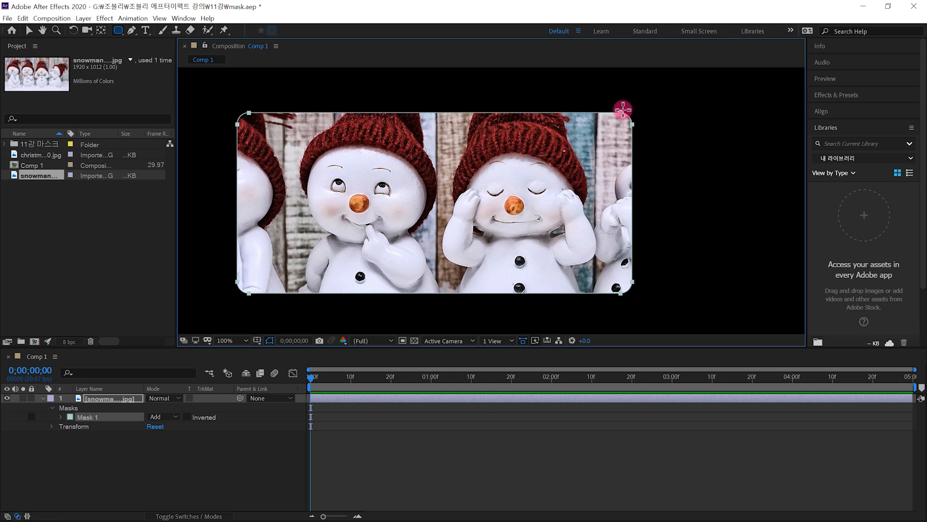
- Replace Mask 1 with a smaller rounded rectangle mask across the faces of the second and third snowmen
click(111, 414)
key(Delete)
drag(310, 130, 535, 251)
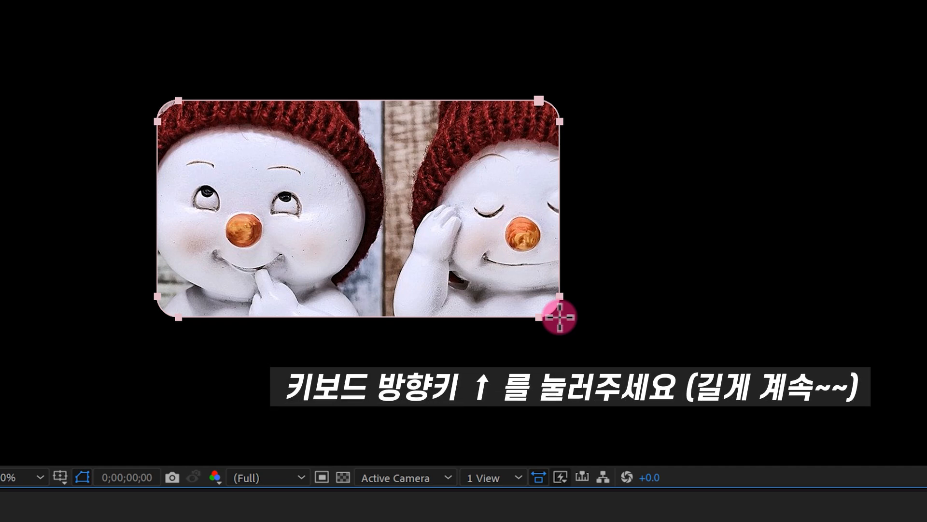
- Try very strong corner rounding on the new mask, then reduce it to nearly square corners
key(Up)
key(Up)
key(Up)
key(Up)
key(Up)
key(Up)
key(Up)
key(Up)
key(Up)
key(Up)
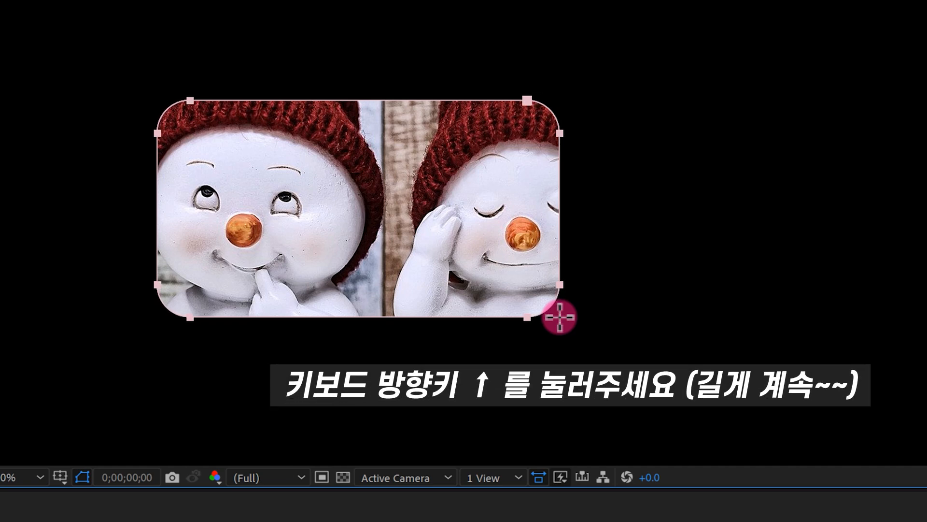
key(Up)
key(Up)
key(Up)
key(Up)
key(Up)
key(Up)
key(Up)
key(Up)
key(Up)
key(Up)
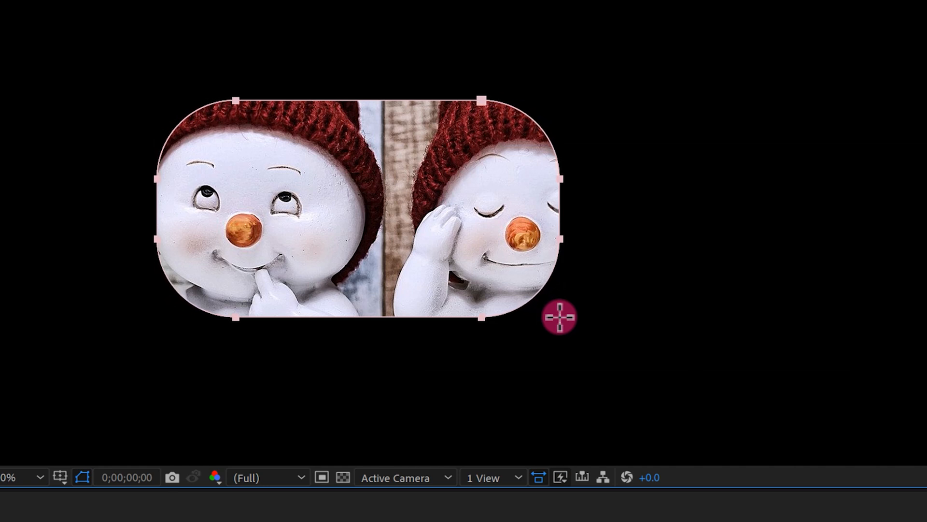
key(Down)
key(Down)
key(Down)
key(Down)
key(Down)
key(Down)
key(Down)
key(Down)
key(Down)
key(Down)
key(Down)
key(Down)
key(Down)
key(Down)
key(Down)
key(Down)
key(Down)
key(Down)
key(Down)
key(Down)
key(Down)
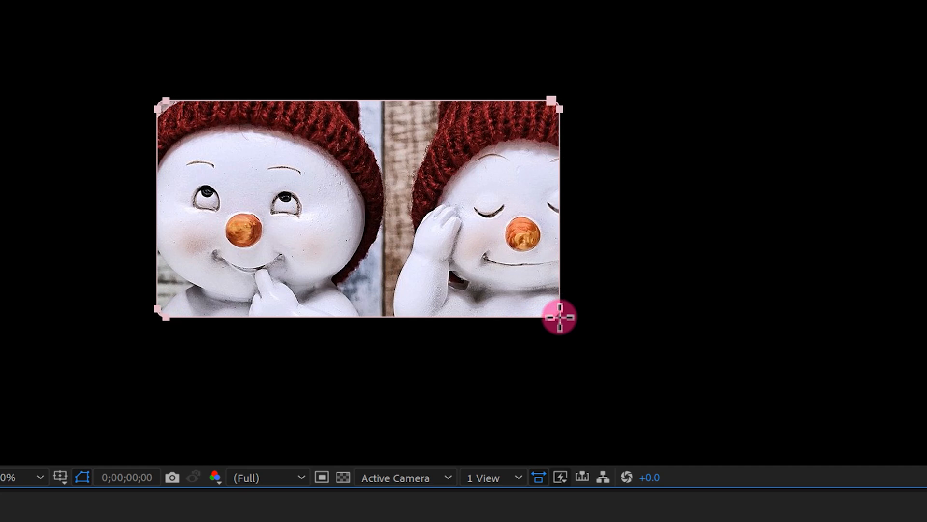
- Give the new mask moderately rounded corners, finish it and deselect the snowman layer
key(Up)
key(Up)
key(Up)
key(Down)
key(Down)
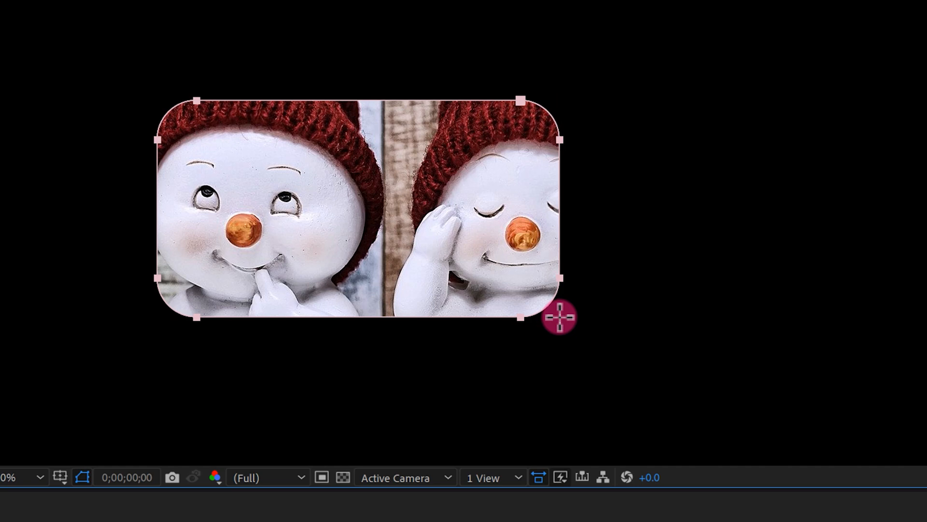
scroll(560, 315, up, 3)
drag(559, 317, 564, 314)
scroll(566, 314, down, 2)
scroll(565, 315, down, 5)
scroll(563, 314, down, 5)
click(115, 440)
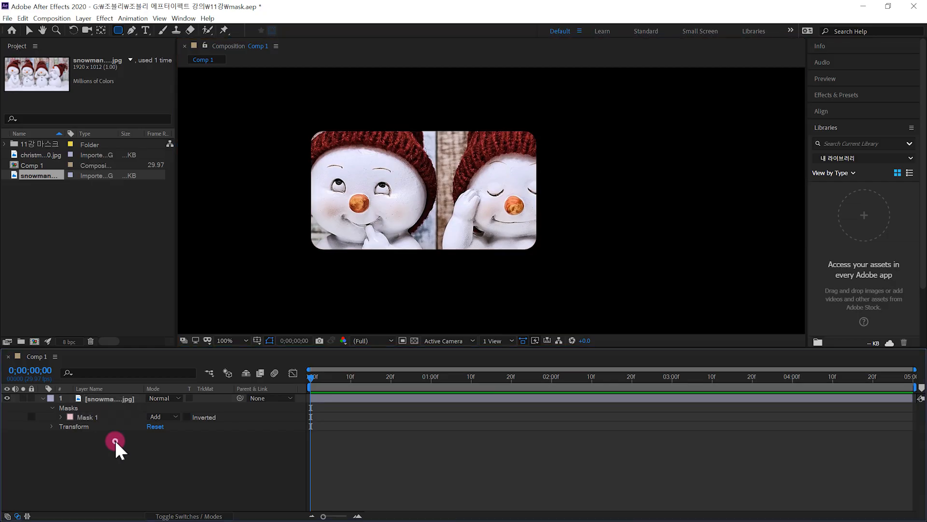
- Replace the rounded rectangle mask with a five-sided Polygon Tool mask around the second snowman's face
click(93, 415)
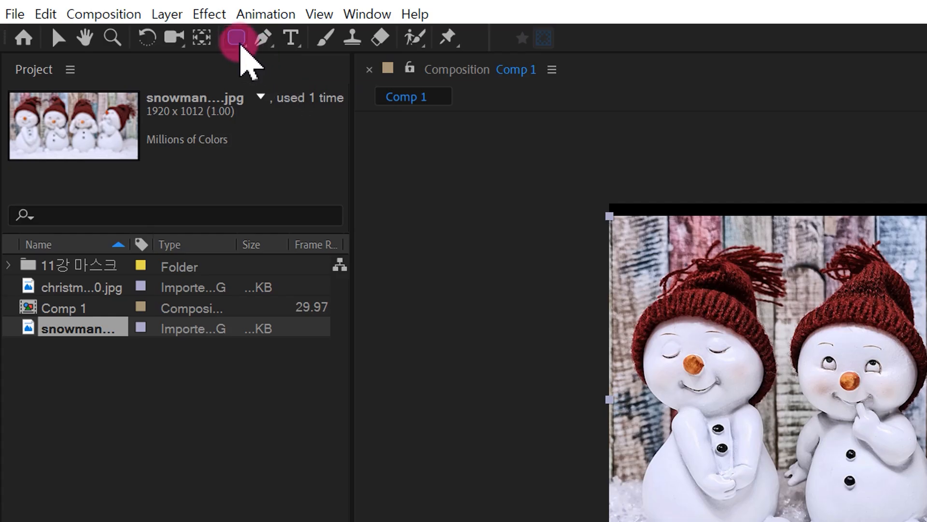
drag(240, 45, 363, 112)
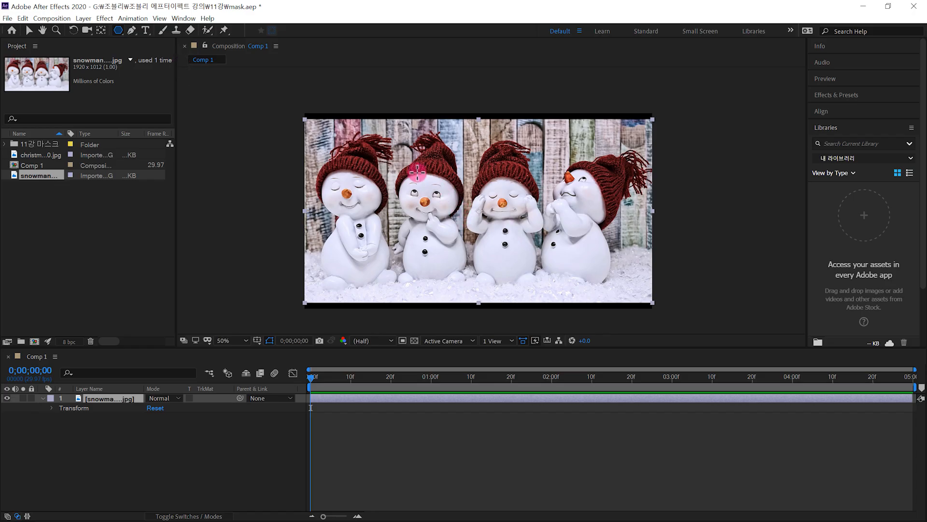
drag(418, 172, 425, 129)
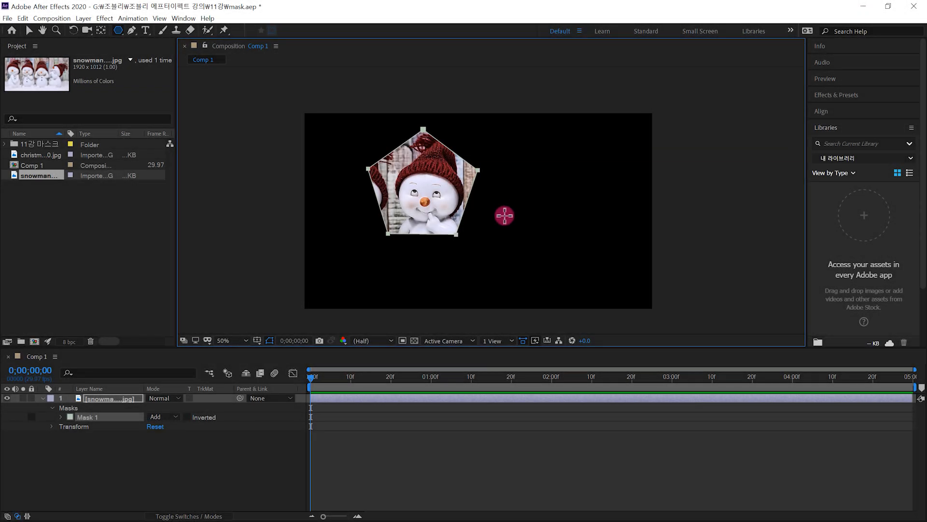
- Draw a second, smaller polygon mask over the third snowman's face and add vertices until its outline looks nearly circular
drag(522, 202, 549, 235)
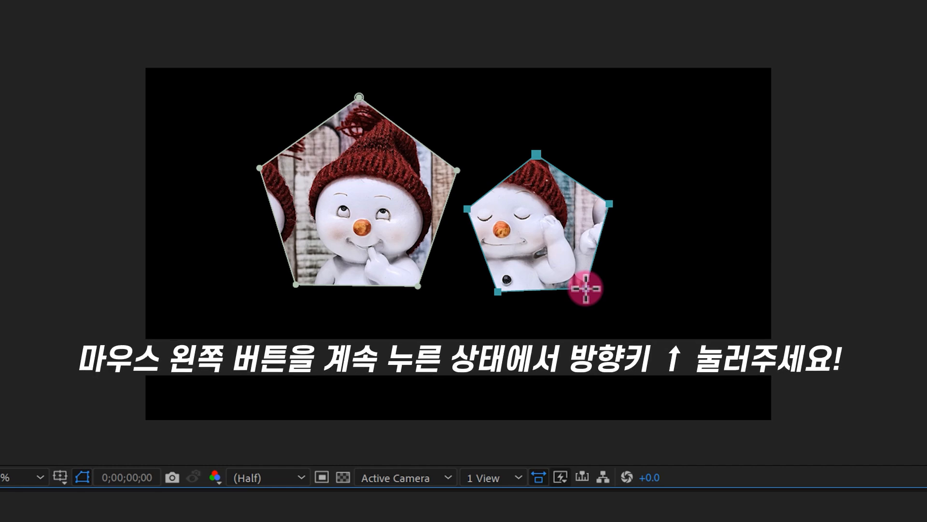
drag(586, 288, 585, 288)
key(Up)
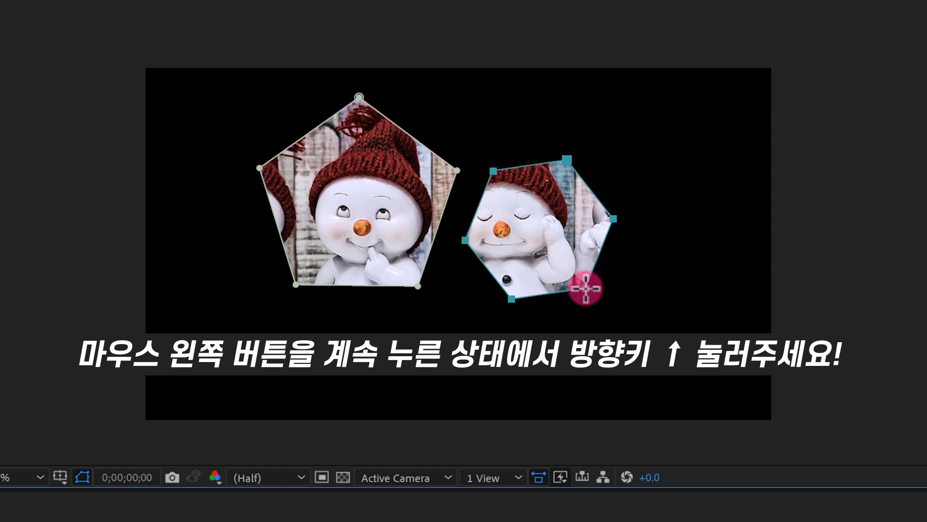
key(Up)
drag(585, 288, 586, 288)
key(Up)
key(Up)
key(Up)
key(Up)
key(Up)
key(Up)
key(Up)
key(Up)
key(Up)
key(Up)
key(Up)
key(Up)
key(Up)
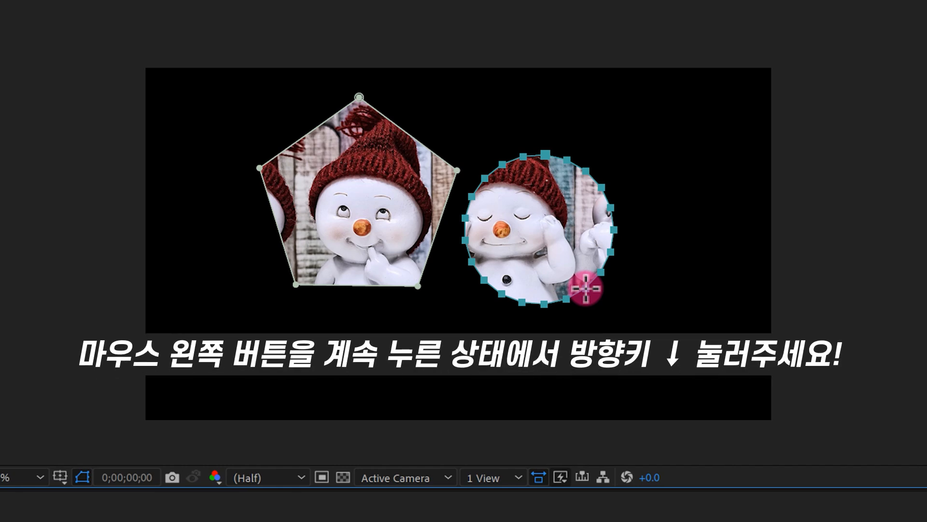
- Reduce the vertices of the third snowman's mask until it becomes a triangle
key(Down)
key(Down)
key(Down)
key(Down)
key(Down)
key(Down)
key(Down)
key(Down)
key(Down)
key(Down)
drag(585, 288, 585, 288)
key(Down)
key(Down)
key(Down)
key(Down)
key(Down)
key(Down)
key(Down)
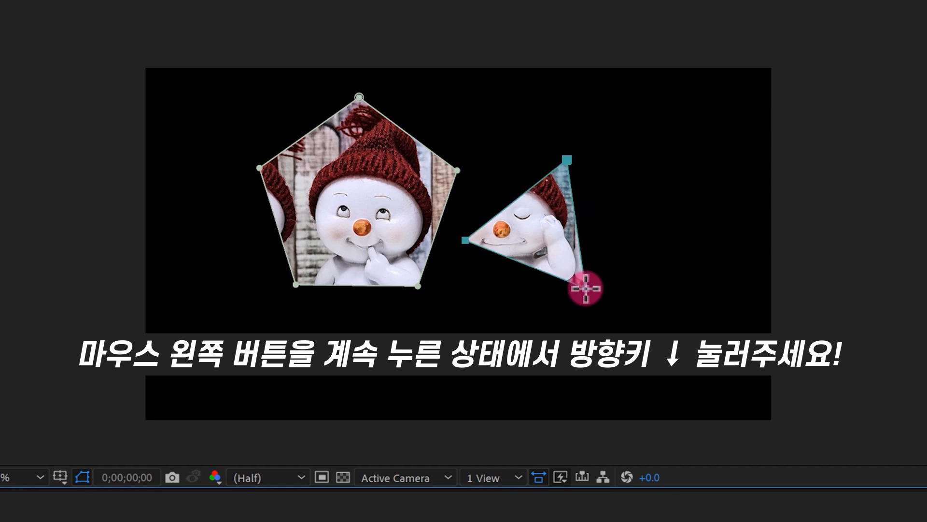
- Vary the new mask's vertices from triangle to nearly round and back to triangle, and settle on eight vertices
drag(586, 289, 585, 289)
scroll(585, 288, up, 6)
scroll(585, 288, up, 7)
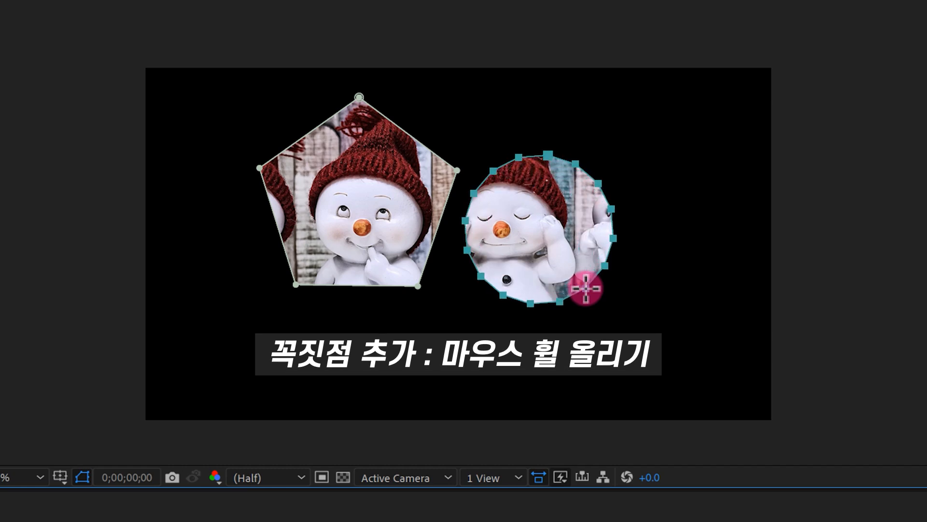
scroll(585, 288, down, 7)
scroll(585, 288, down, 3)
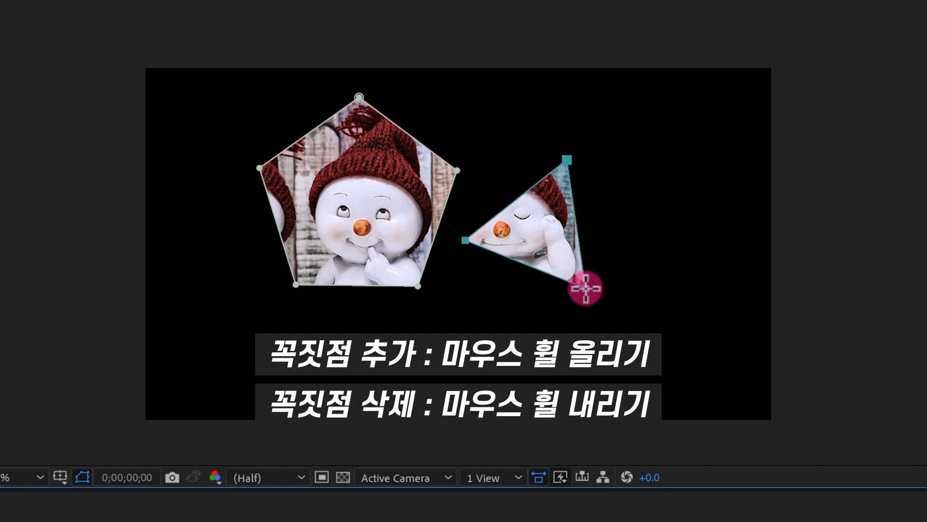
scroll(585, 288, up, 5)
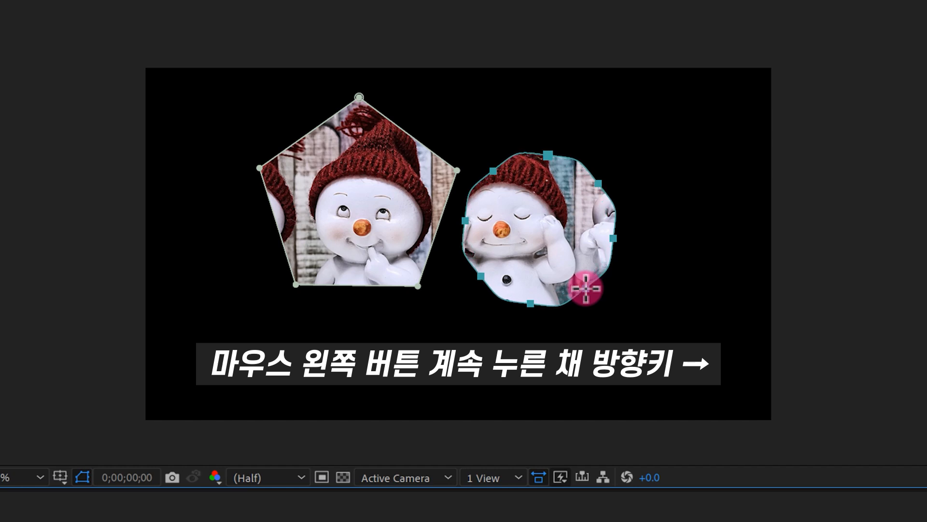
- Try bulging the eight-sided mask's edges outward until they form loops around its outline
key(Right)
key(Right)
key(Right)
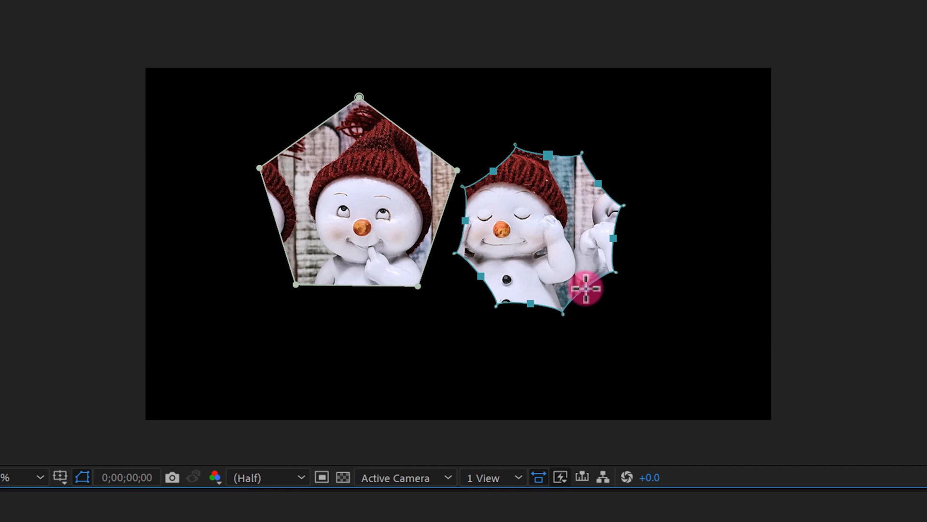
key(Right)
key(Right)
key(Right)
key(Right)
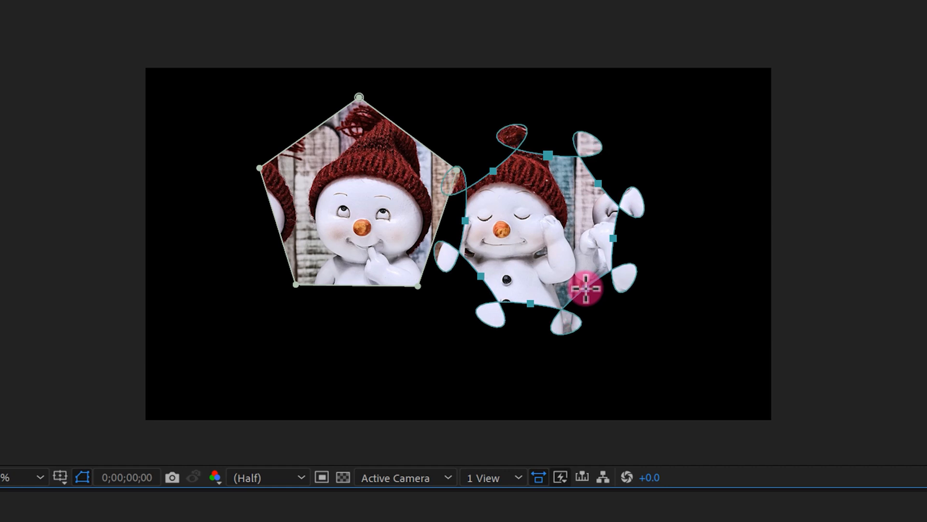
- Decrease the outward curve of the mask's edges until the octagon's sides are nearly straight
key(Left)
key(Left)
key(Left)
key(Left)
key(Left)
key(Left)
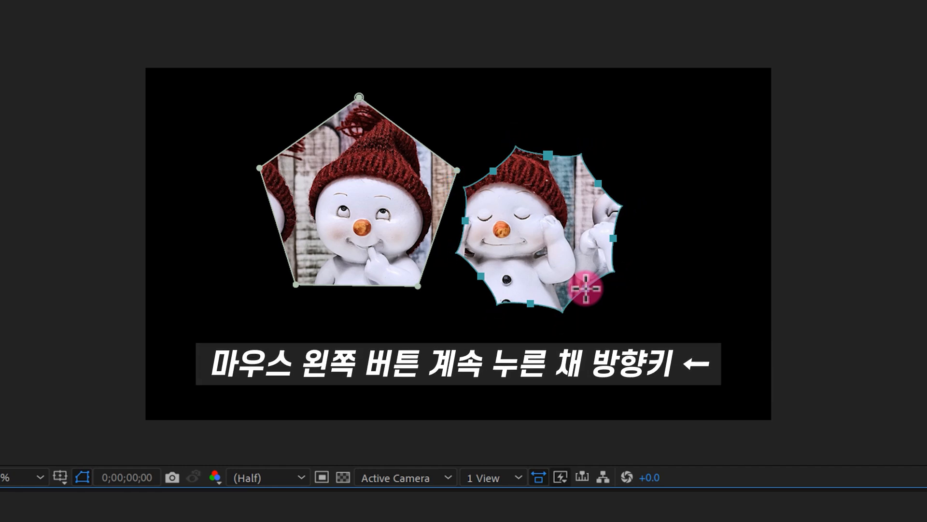
key(Left)
key(Left)
key(Left)
key(Left)
key(Left)
key(Left)
key(Left)
key(Left)
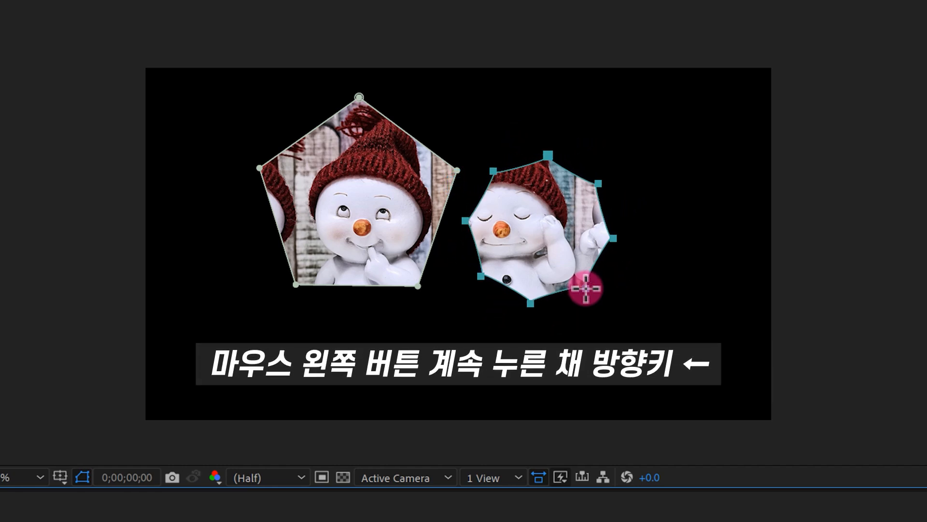
- Curve the octagon mask's edges strongly inward so they cross into an overlapping looped pattern
key(Left)
key(Left)
key(Left)
key(Left)
key(Left)
key(Left)
key(Left)
key(Left)
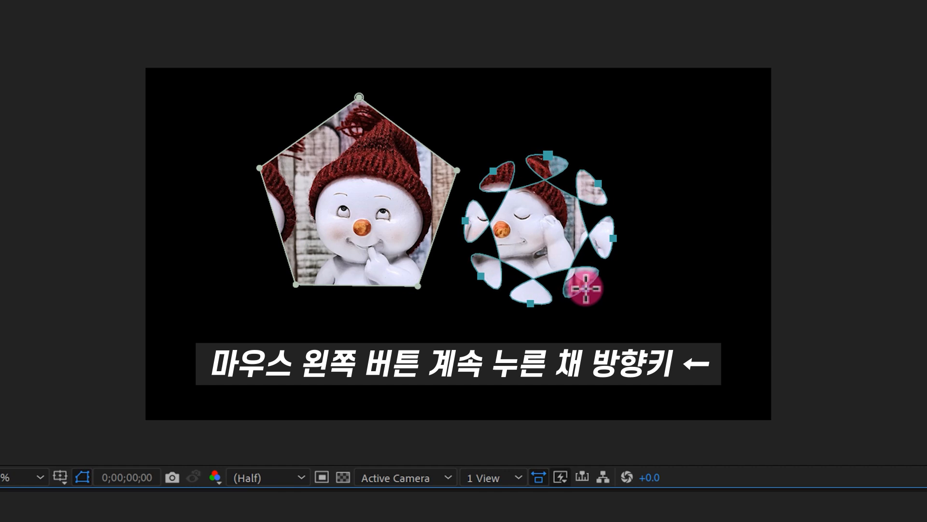
key(Left)
key(Left)
key(Left)
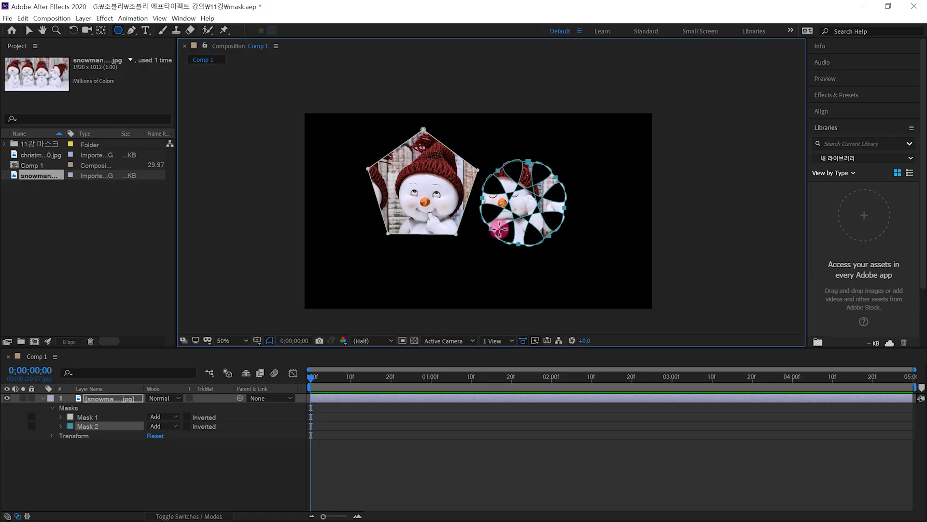
- Draw several more polygon masks in the empty areas around the two existing masks
mouse_move(351, 258)
mouse_down()
mouse_move(352, 272)
mouse_move(416, 287)
mouse_up()
drag(588, 141, 603, 191)
drag(586, 223, 613, 242)
click(118, 30)
drag(118, 33, 157, 60)
mouse_move(452, 261)
mouse_down()
mouse_move(473, 277)
mouse_move(557, 293)
mouse_up()
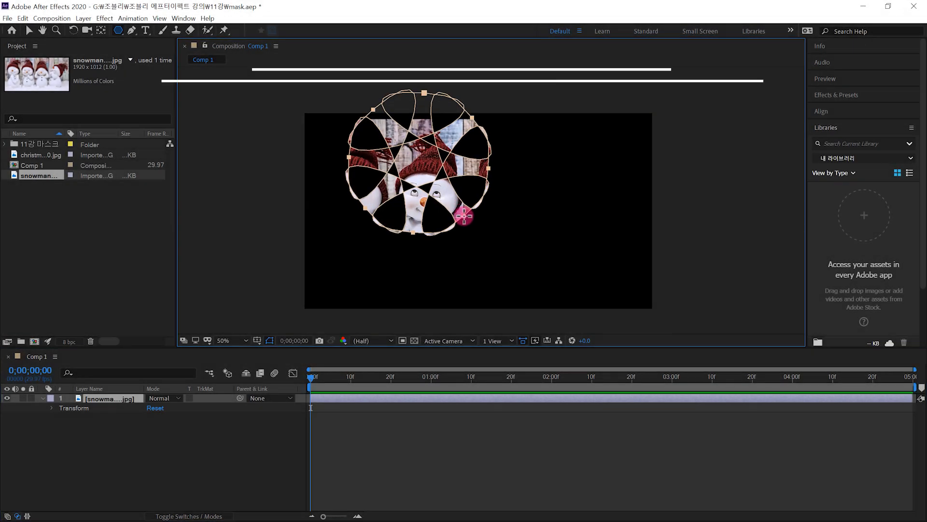
- Draw a looped polygon mask over the second snowman, then reset it to a default layer-sized pentagon
drag(460, 207, 436, 192)
drag(116, 31, 171, 71)
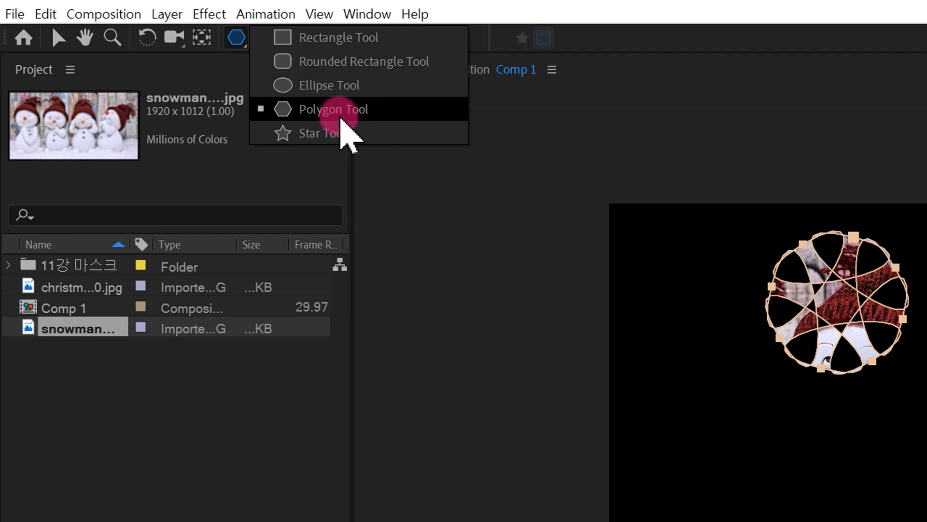
drag(341, 120, 319, 116)
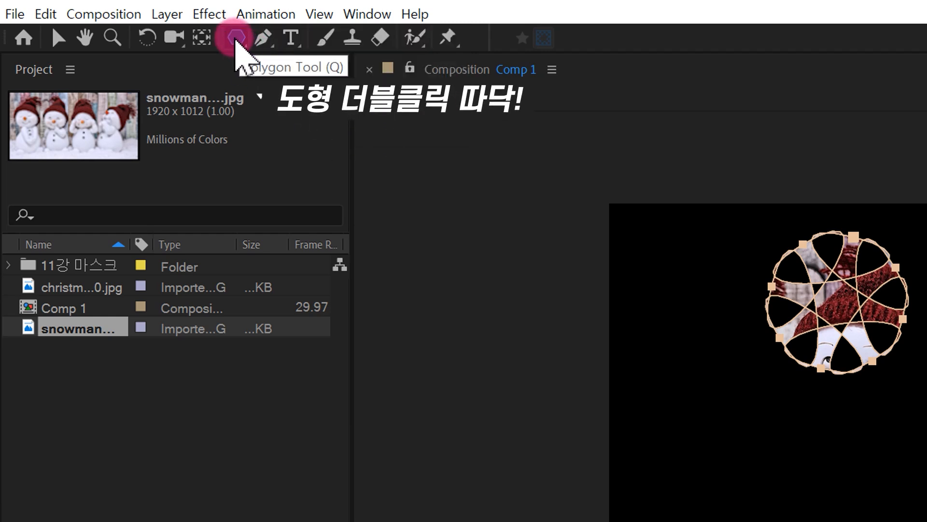
double_click(237, 38)
key(v)
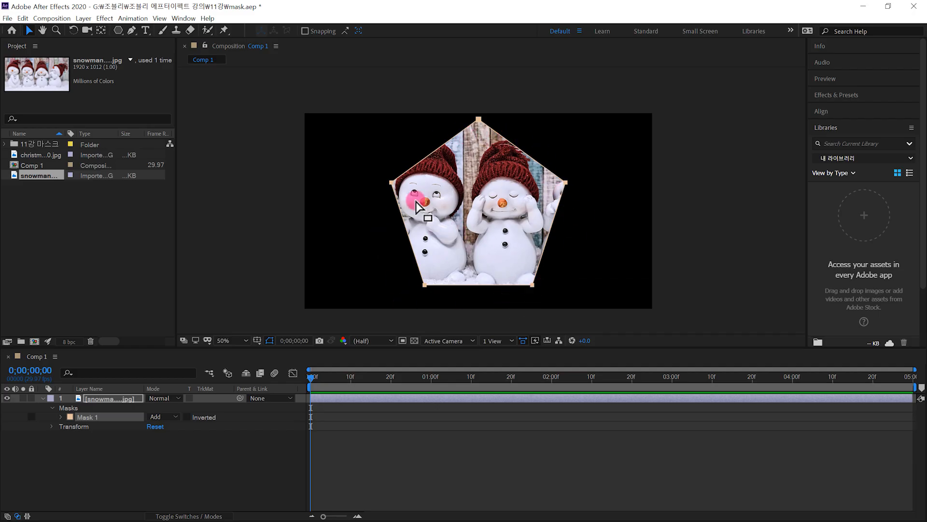
- Replace the large pentagon mask with a five-pointed Star Tool mask around the second snowman's face
click(96, 415)
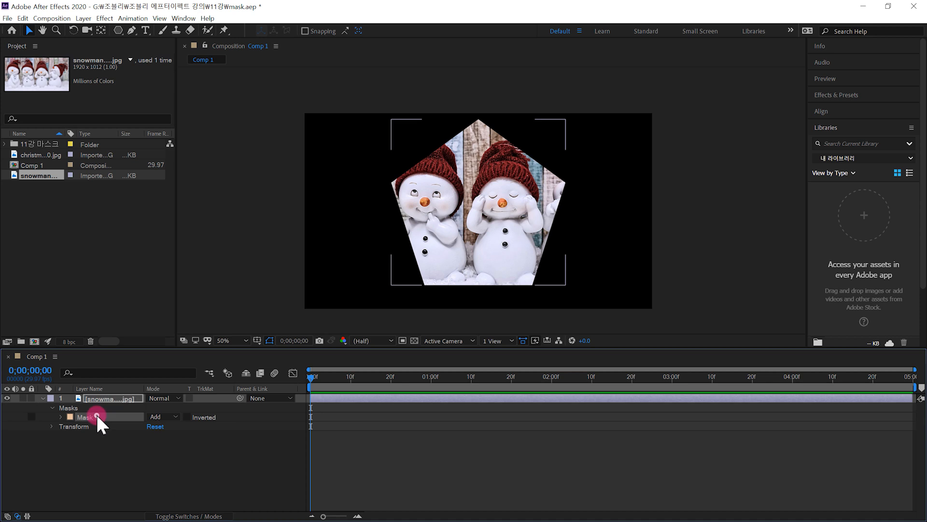
key(Delete)
mouse_move(119, 29)
mouse_down()
mouse_move(146, 73)
mouse_move(168, 75)
mouse_up()
mouse_move(433, 187)
mouse_down()
mouse_move(449, 194)
mouse_move(476, 247)
mouse_move(470, 229)
mouse_up()
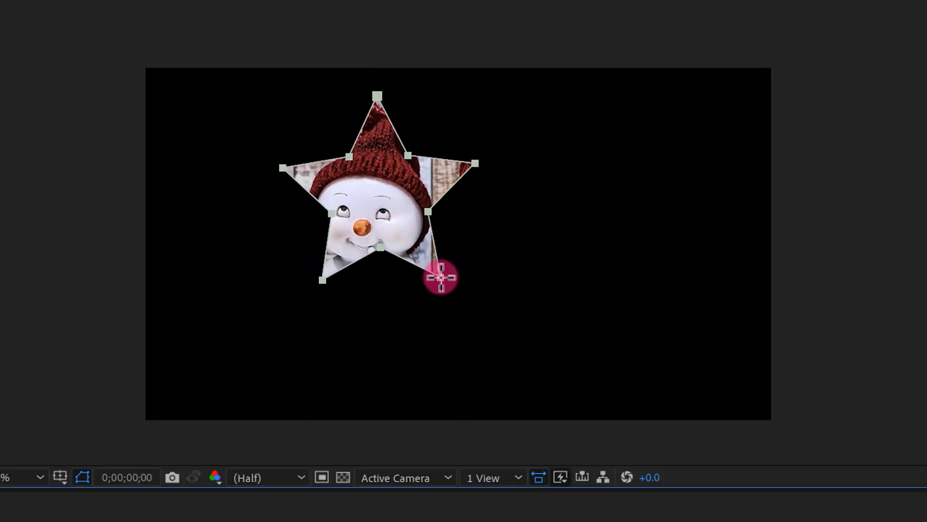
- Try a star mask with many more points around the second snowman's face
drag(440, 277, 440, 277)
key(Up)
key(Up)
key(Up)
key(Up)
key(Up)
key(Up)
key(Up)
key(Up)
key(Up)
key(Up)
key(Up)
key(Up)
key(Up)
key(Up)
key(Up)
- Lower the star mask's number of points to the minimum
key(Down)
key(Down)
key(Down)
key(Down)
key(Down)
key(Down)
key(Down)
key(Down)
key(Down)
key(Down)
key(Down)
key(Down)
key(Down)
key(Down)
key(Down)
key(Down)
key(Down)
- Vary the star's point count, ending with thirteen points rounded into flower-like petals around the snowman's face
key(Up)
key(Up)
key(Up)
key(Up)
key(Up)
key(Down)
key(Down)
key(Down)
key(Down)
key(Up)
key(Up)
key(Up)
key(Up)
key(Up)
key(Up)
key(Up)
key(Up)
key(Up)
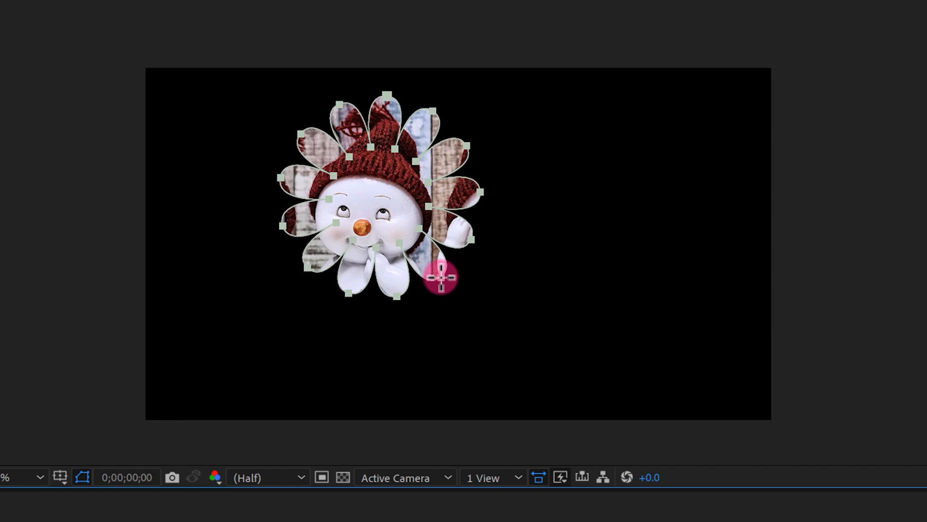
- Adjust the roundness of the star mask's petals around the second snowman's face and reduce it to nine petals
key(Left)
key(Left)
key(Left)
key(Left)
key(Left)
key(Left)
key(Left)
key(Left)
drag(441, 277, 440, 276)
key(Left)
key(Left)
key(Left)
key(Left)
key(Left)
key(Left)
key(Left)
key(Left)
key(Left)
key(Left)
key(Left)
key(Left)
key(Left)
key(Left)
key(Left)
key(Left)
key(Left)
key(Left)
key(Left)
key(Left)
key(Down)
key(Down)
key(Down)
key(Down)
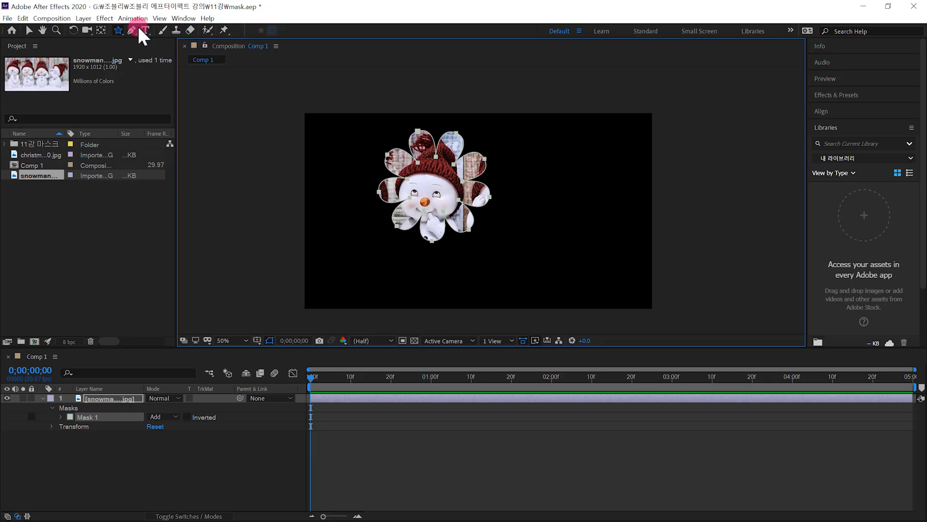
click(120, 30)
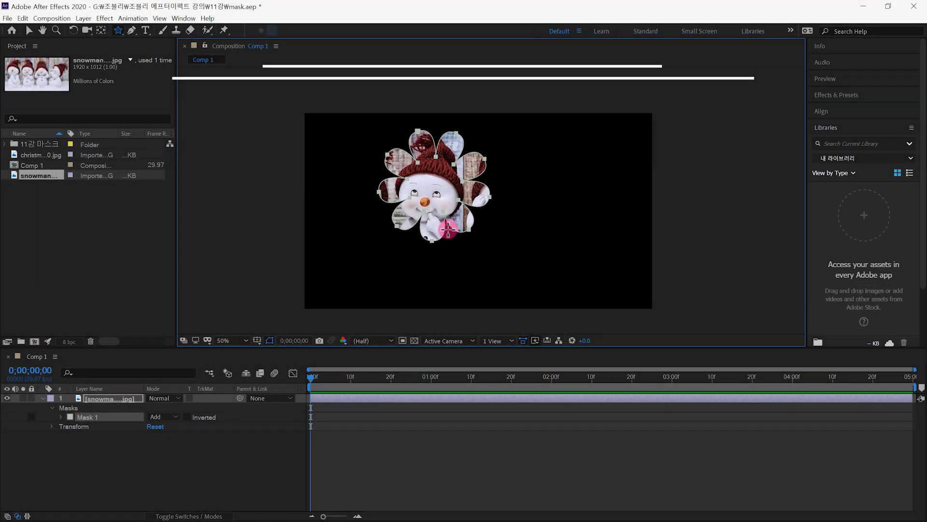
- Move the nine-petal mask from the second snowman to the third snowman's face with the Selection tool
click(27, 31)
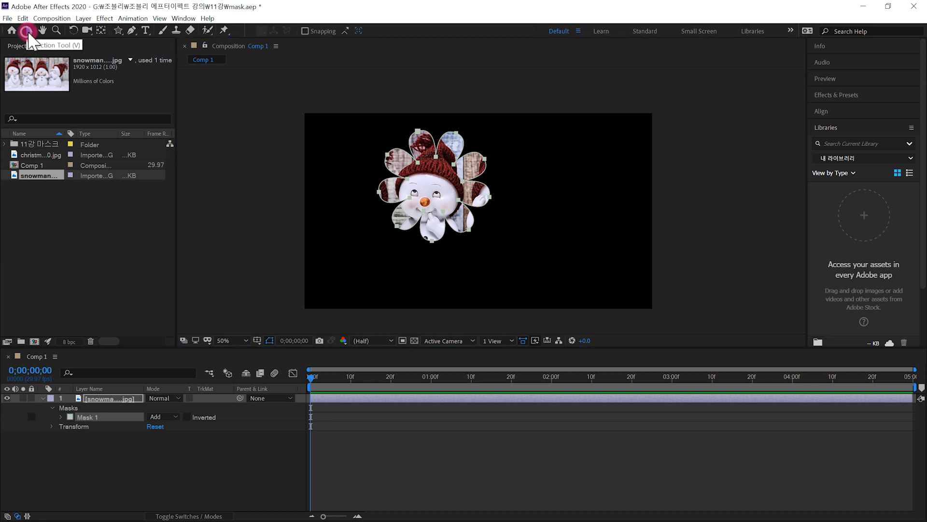
click(460, 205)
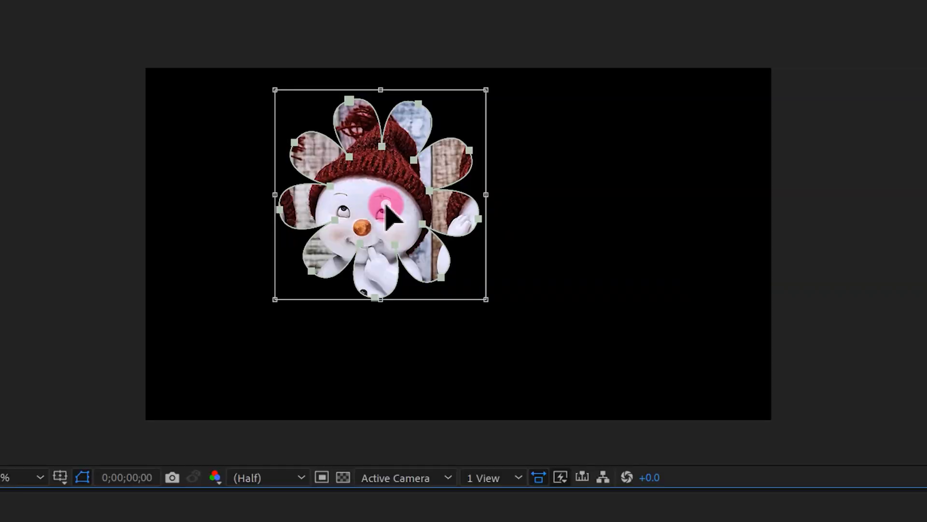
drag(439, 193, 393, 259)
drag(305, 319, 525, 240)
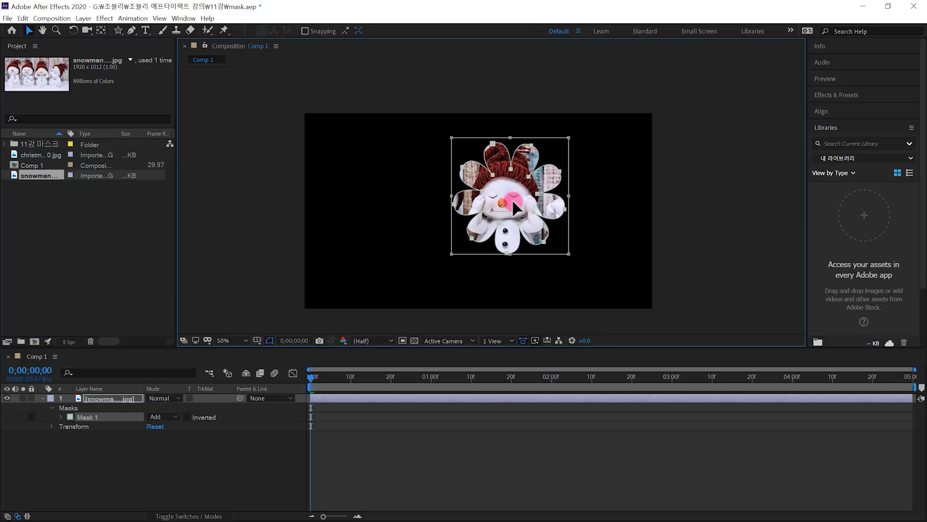
mouse_move(516, 209)
mouse_down()
mouse_move(507, 237)
mouse_move(513, 205)
mouse_move(518, 219)
mouse_up()
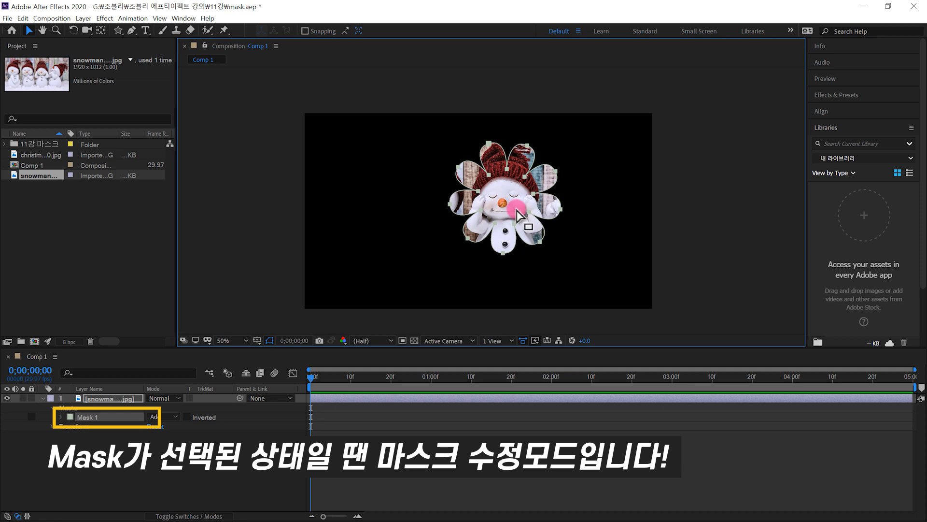
- Deselect the mask, select the whole image layer and move the masked snowman toward the composition's center
click(527, 470)
click(535, 200)
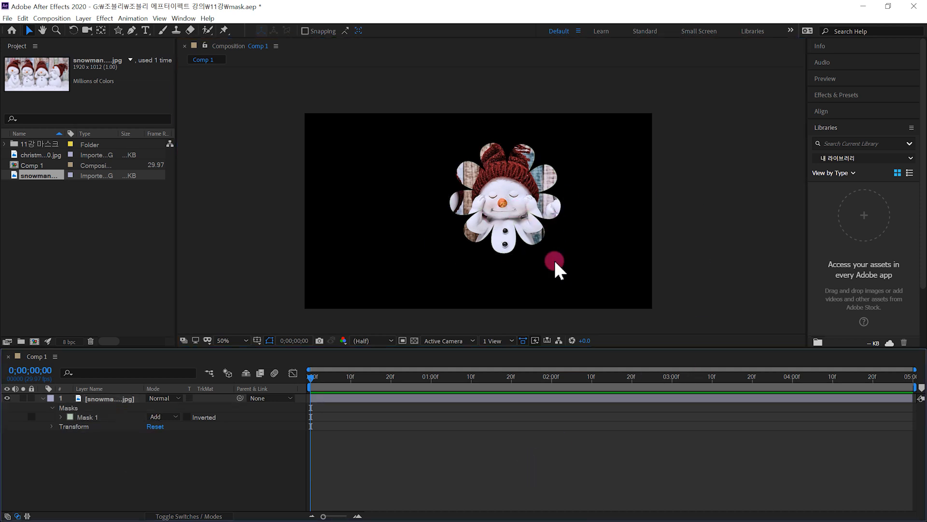
click(524, 205)
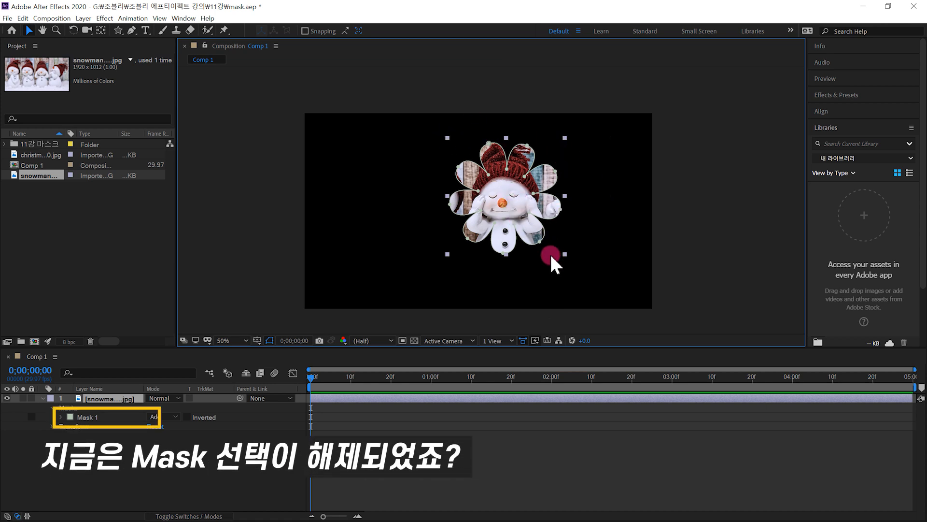
drag(512, 190, 481, 202)
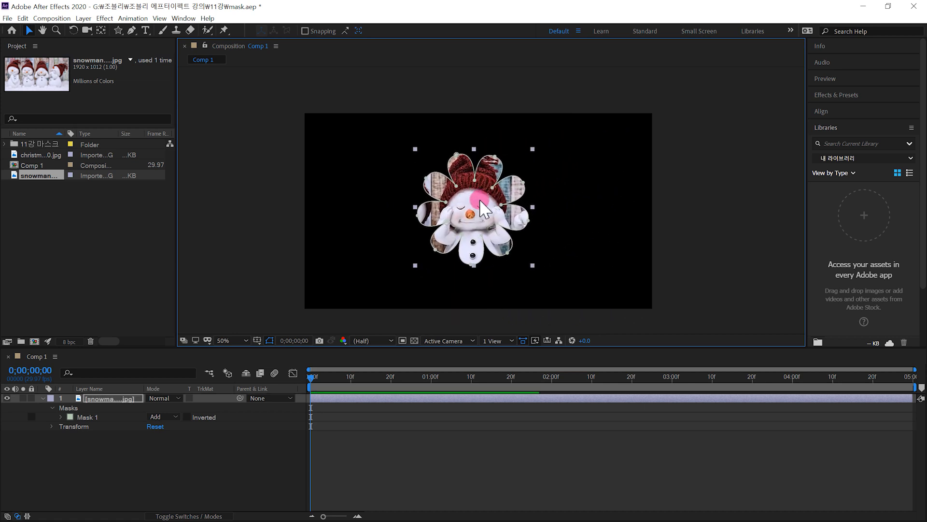
- Reselect the mask and nudge it slightly around the third snowman, and move the whole layer to the composition's left side
double_click(457, 188)
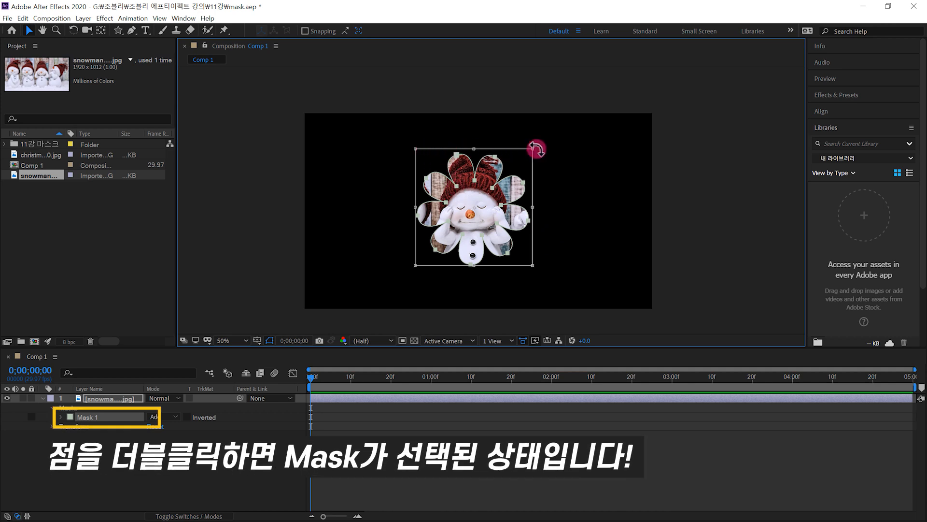
mouse_move(449, 208)
mouse_down()
mouse_move(392, 203)
mouse_move(352, 183)
mouse_move(338, 195)
mouse_move(347, 236)
mouse_move(559, 240)
mouse_move(547, 174)
mouse_move(469, 172)
mouse_move(381, 172)
mouse_move(367, 240)
mouse_move(543, 235)
mouse_move(468, 194)
mouse_move(451, 205)
mouse_up()
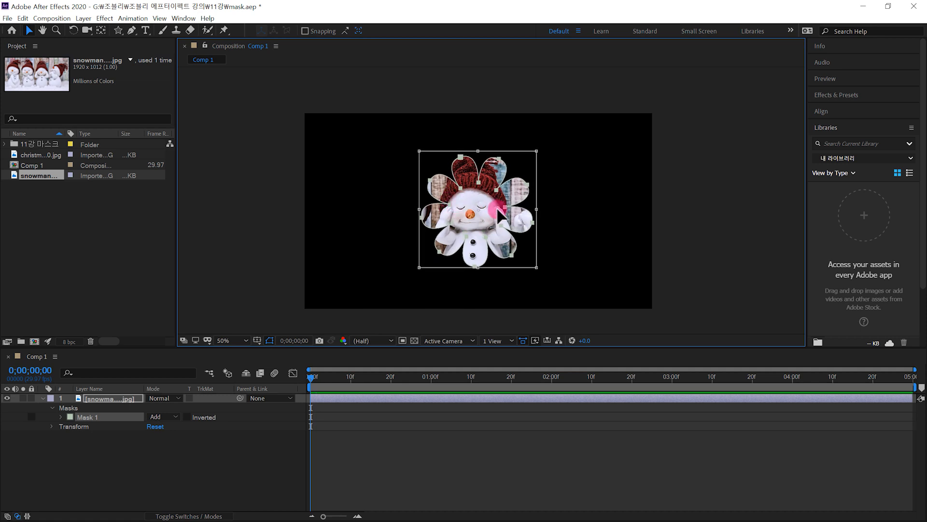
click(121, 398)
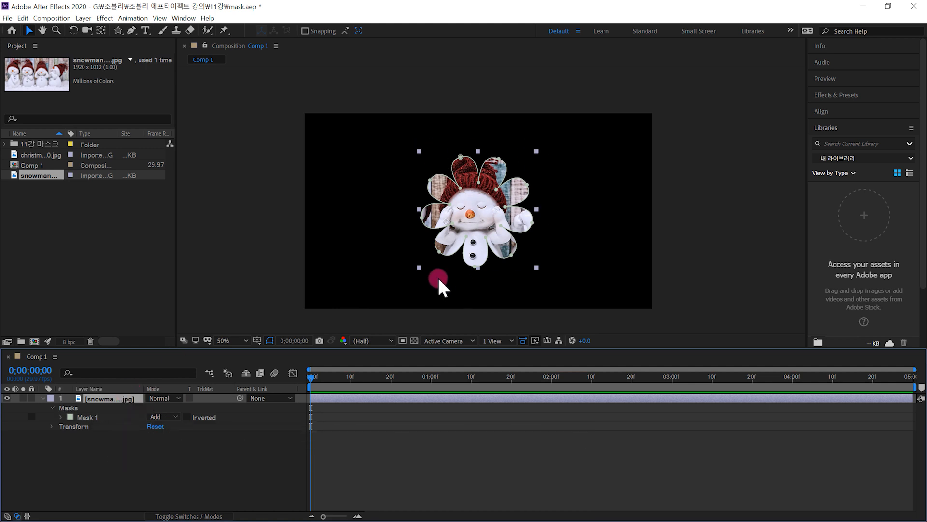
drag(485, 221, 385, 204)
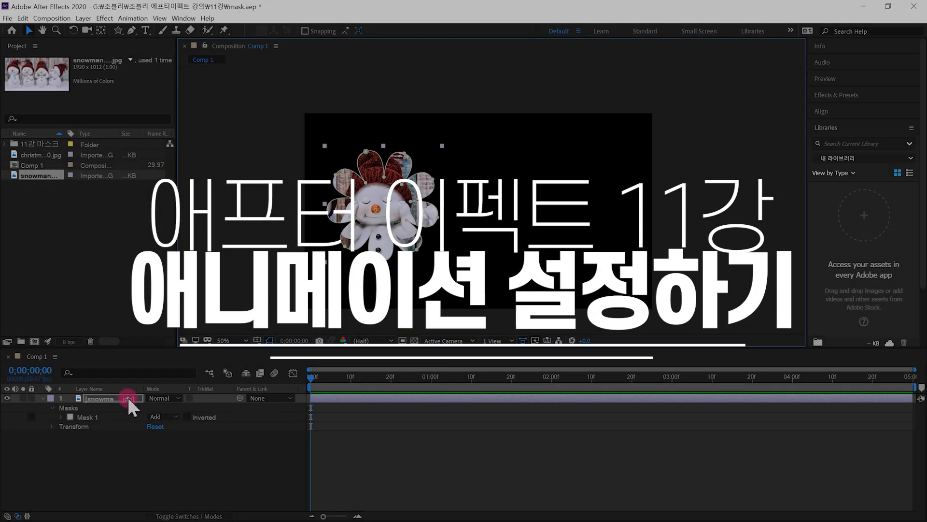
- Reveal the snowman layer's Rotation property, try spinning the layer and undo that rotation
key(r)
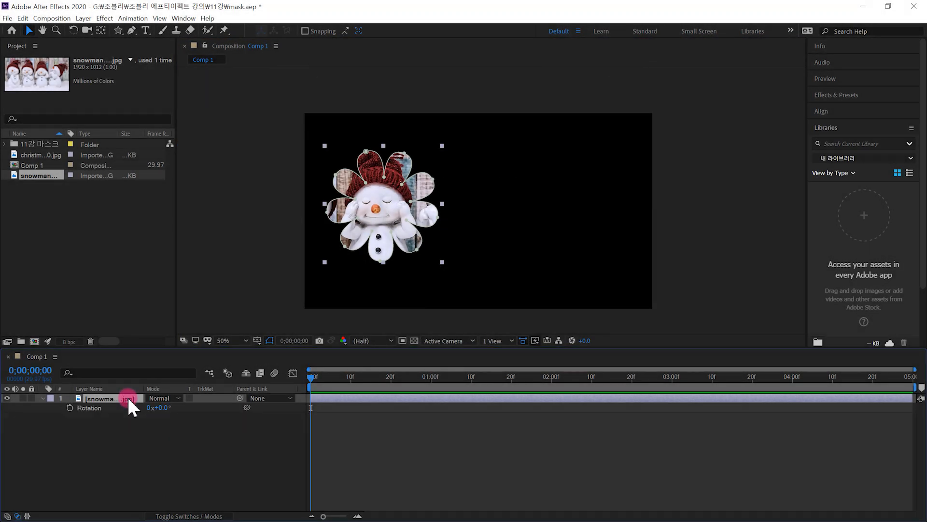
drag(163, 411, 791, 319)
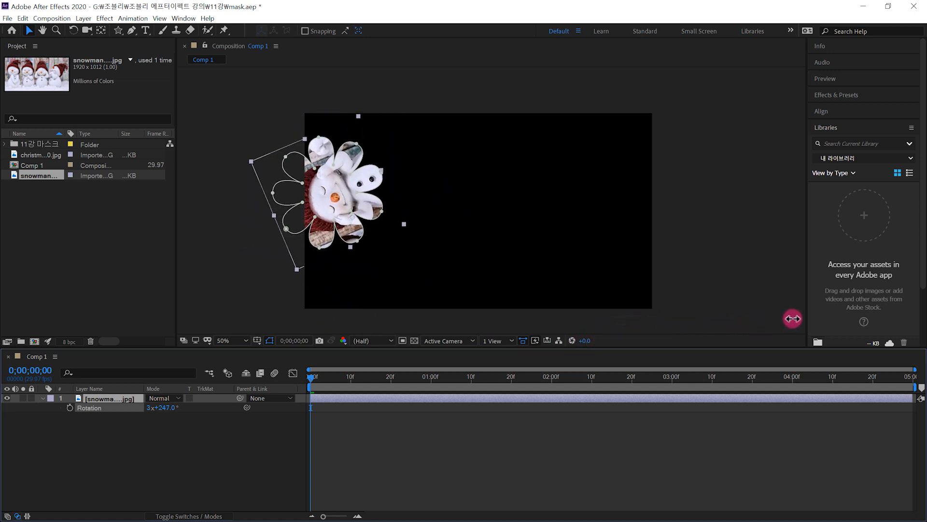
key(ctrl+z)
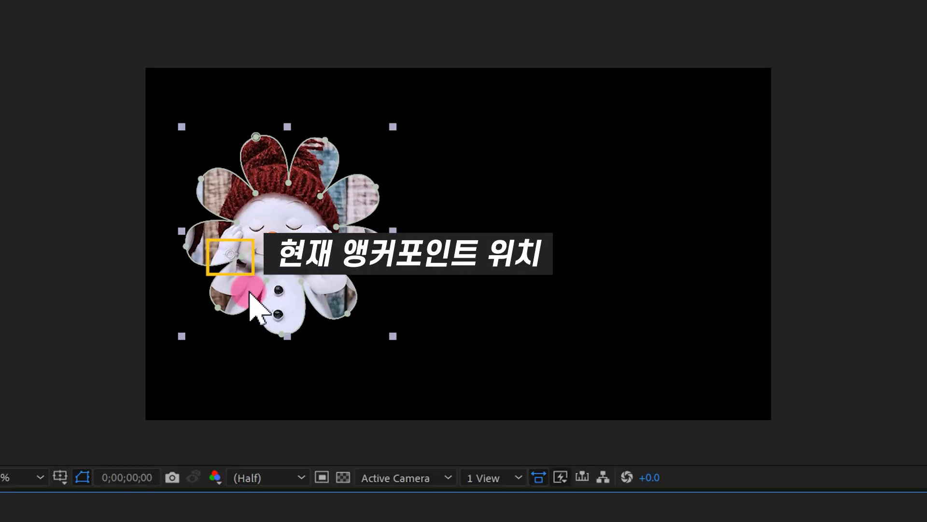
- Move the layer's anchor point to the center of the flower mask with the Pan Behind tool and test the rotation
scroll(260, 269, up, 2)
key(space)
drag(150, 263, 829, 208)
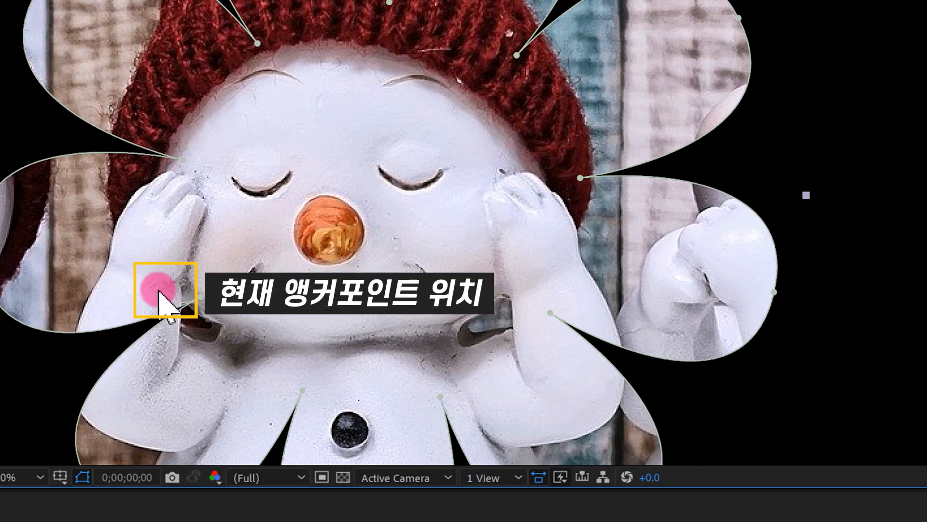
scroll(164, 294, down, 2)
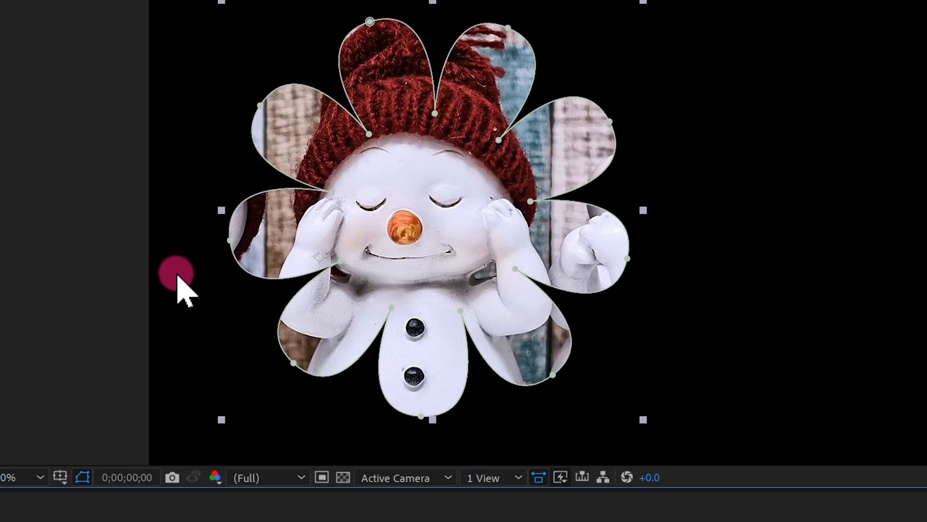
scroll(575, 289, down, 1)
scroll(590, 290, up, 2)
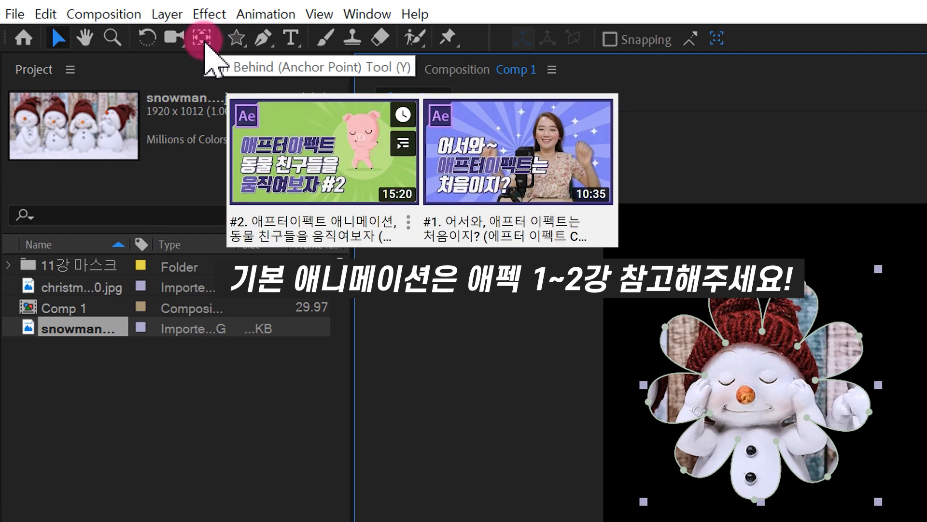
click(101, 32)
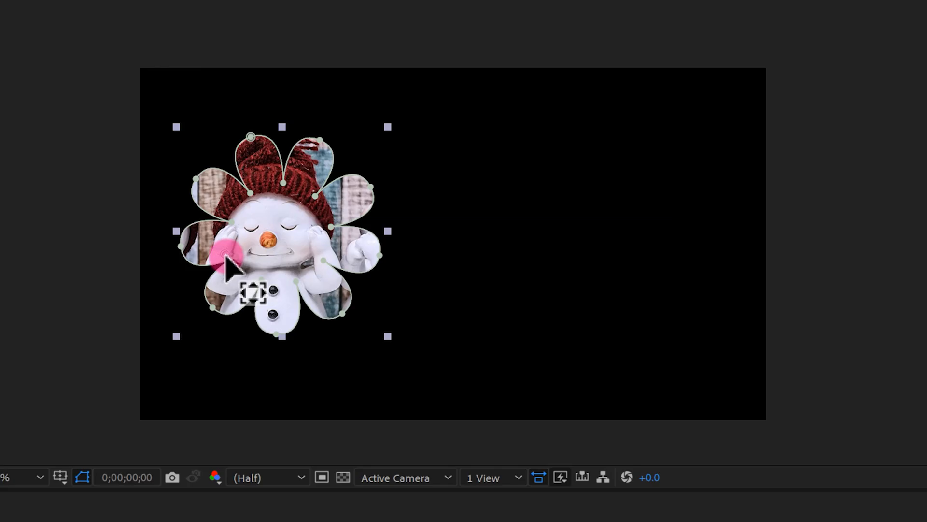
drag(697, 410, 717, 404)
mouse_move(243, 256)
mouse_down()
mouse_move(285, 248)
mouse_move(269, 241)
mouse_move(274, 233)
mouse_up()
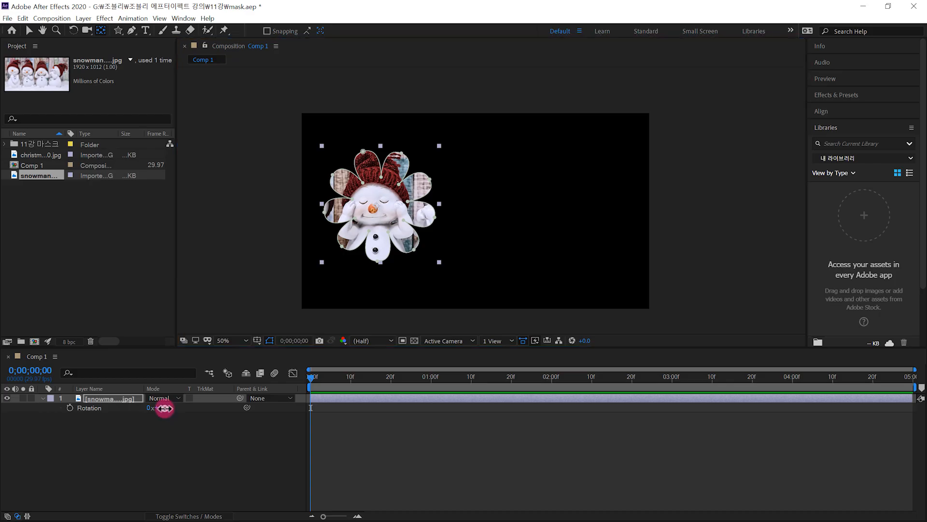
drag(162, 407, 239, 361)
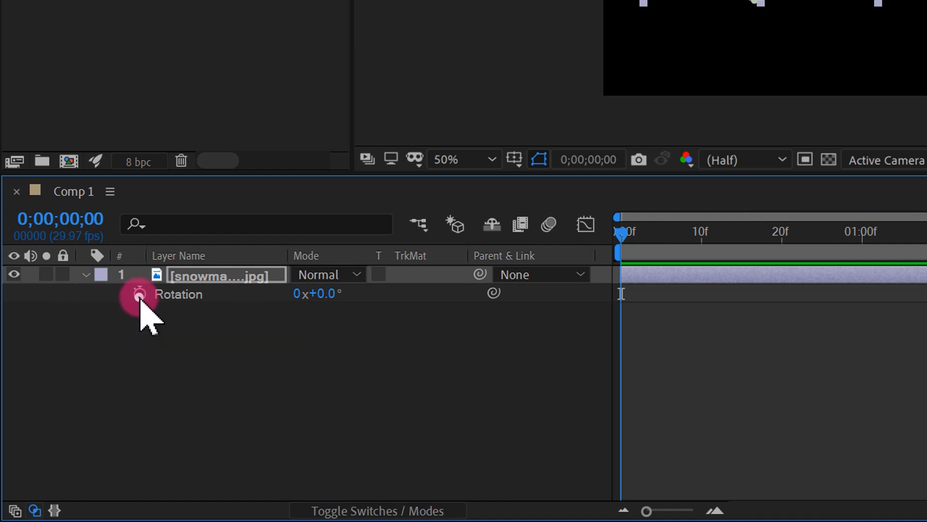
- Animate the layer's Rotation in full turns, with keyframes at 0;00;00;00 and 0;00;04;29
click(139, 294)
drag(889, 230, 880, 241)
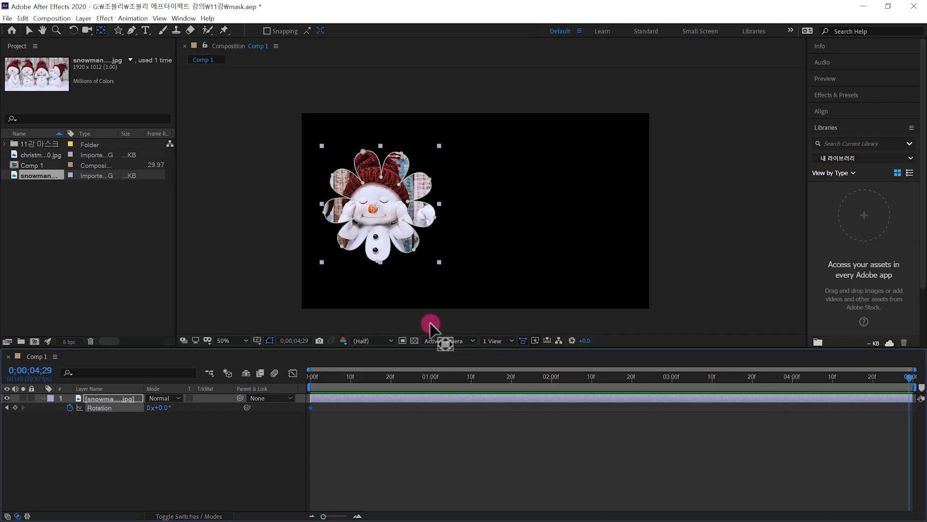
click(151, 407)
click(148, 408)
- Play back the snowman's rotation animation from the start of the timeline and return to the Selection tool
drag(336, 377, 240, 395)
click(391, 448)
key(space)
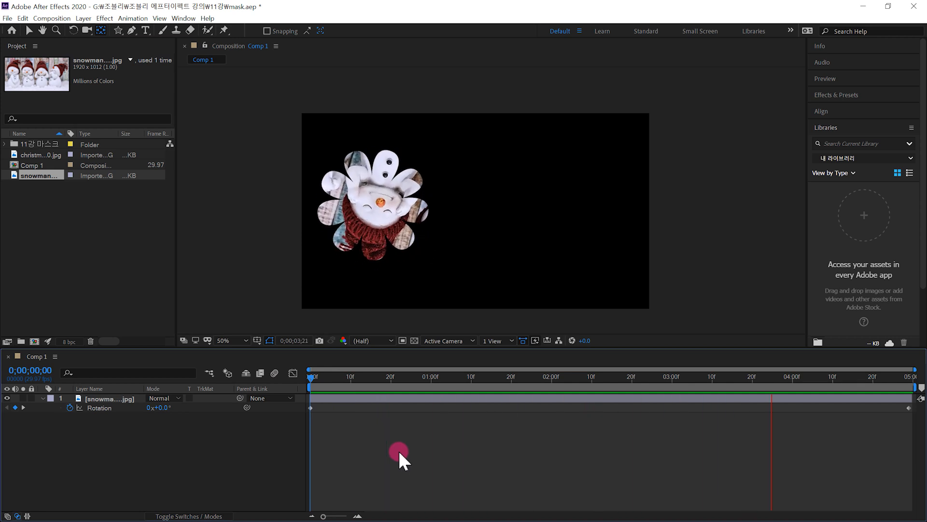
key(space)
click(30, 28)
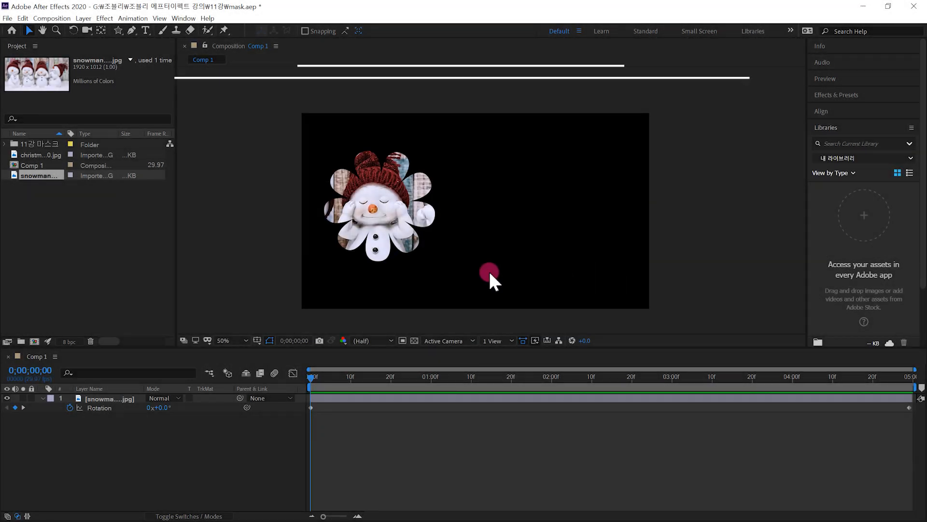
- Create a blue 1920 × 1080 px solid layer and place it beneath the snowman layer as a background
click(159, 409)
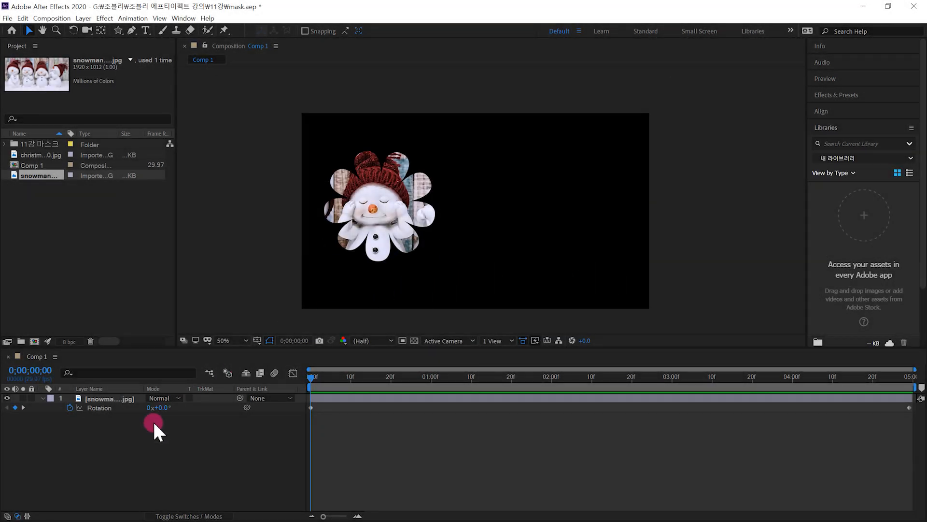
right_click(173, 454)
mouse_move(284, 353)
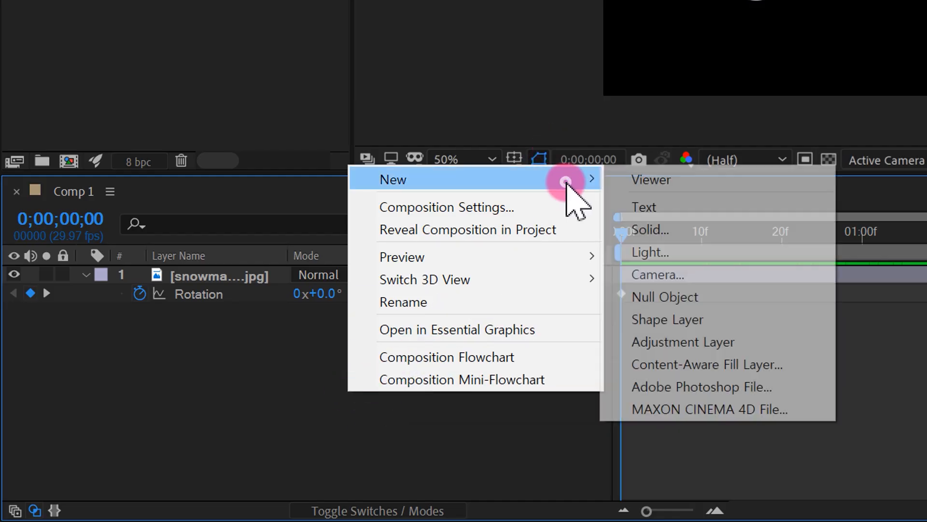
click(688, 227)
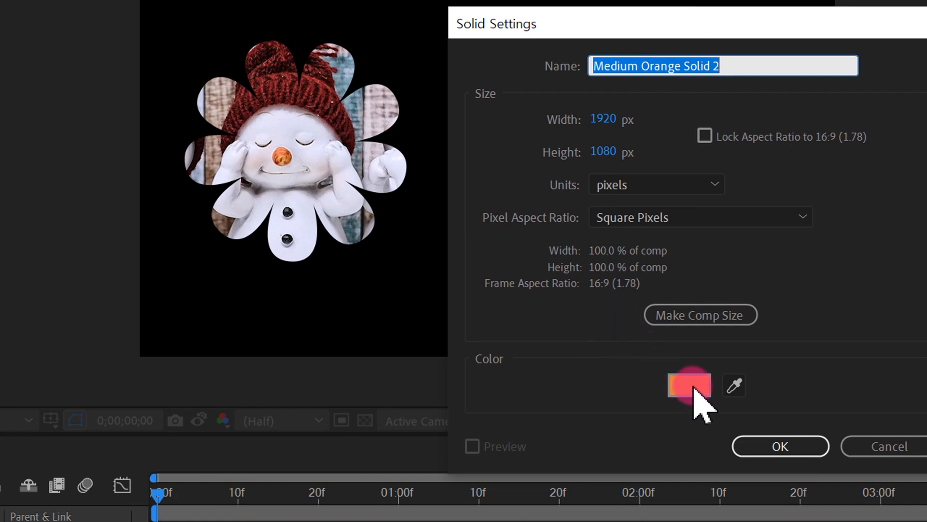
click(694, 387)
drag(509, 311, 505, 260)
click(657, 141)
click(799, 445)
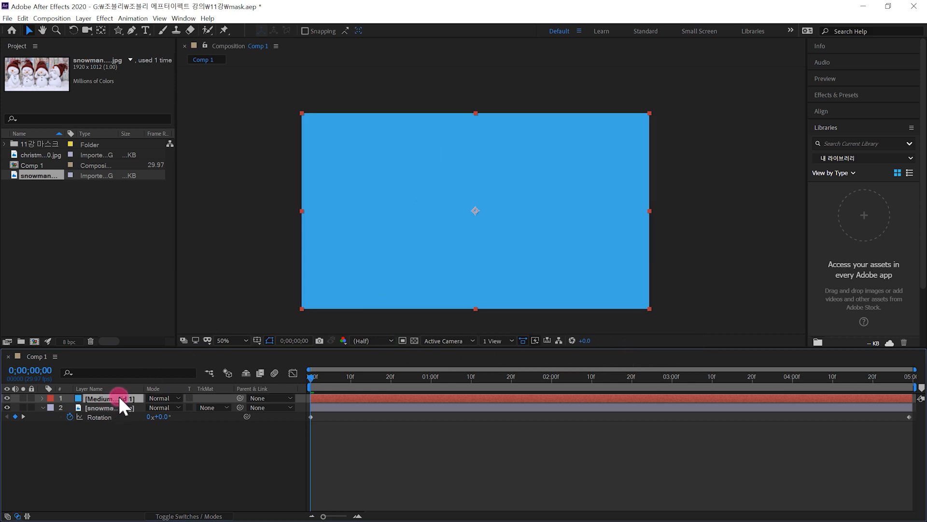
drag(119, 398, 143, 436)
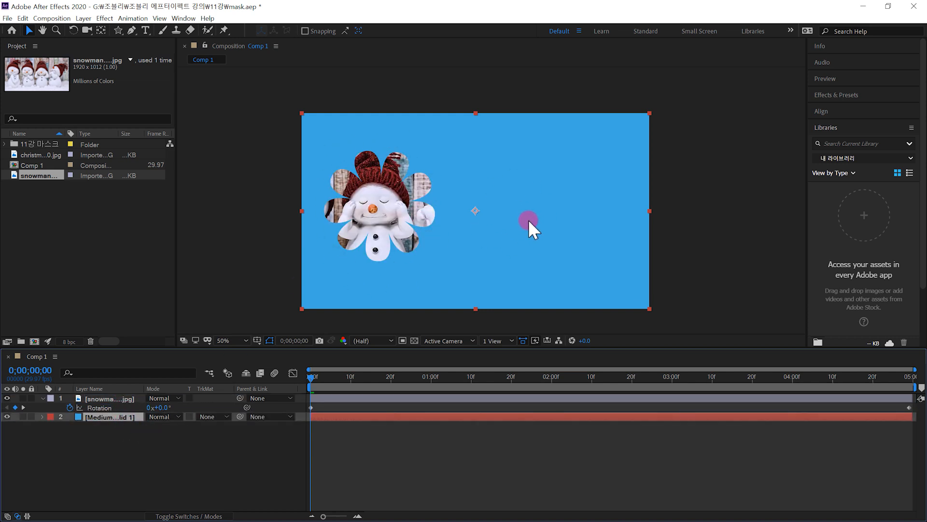
click(119, 459)
- Look at the blue solid's Solid Settings, where its color can be edited, and close them without changes
click(119, 416)
click(84, 21)
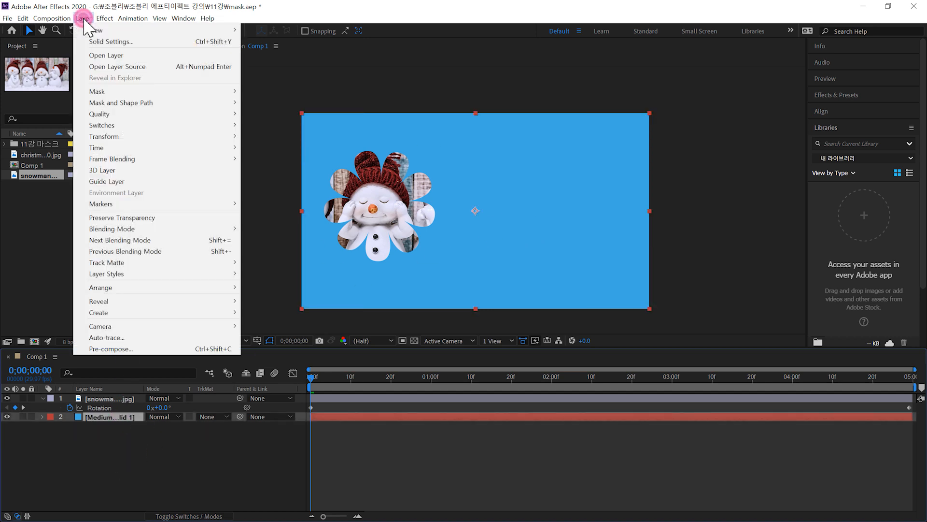
click(123, 43)
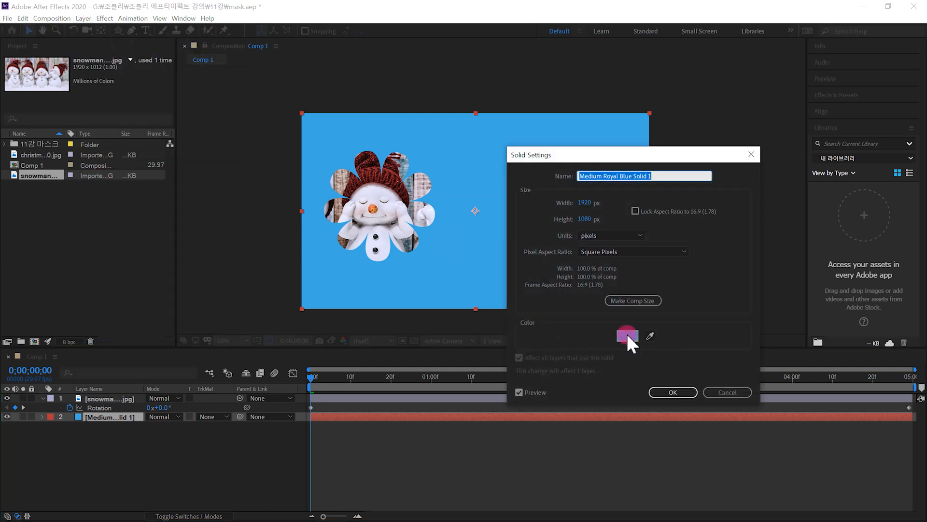
click(724, 392)
click(83, 19)
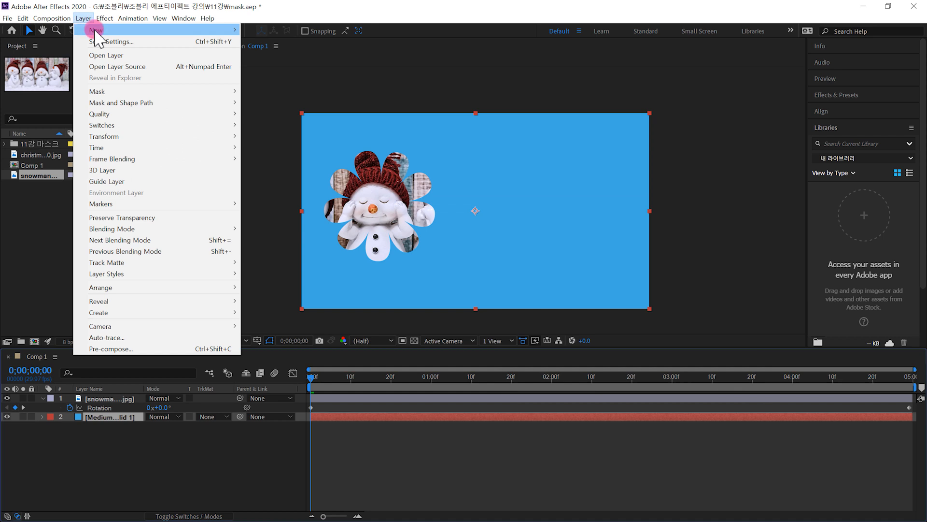
click(99, 36)
click(721, 389)
click(82, 432)
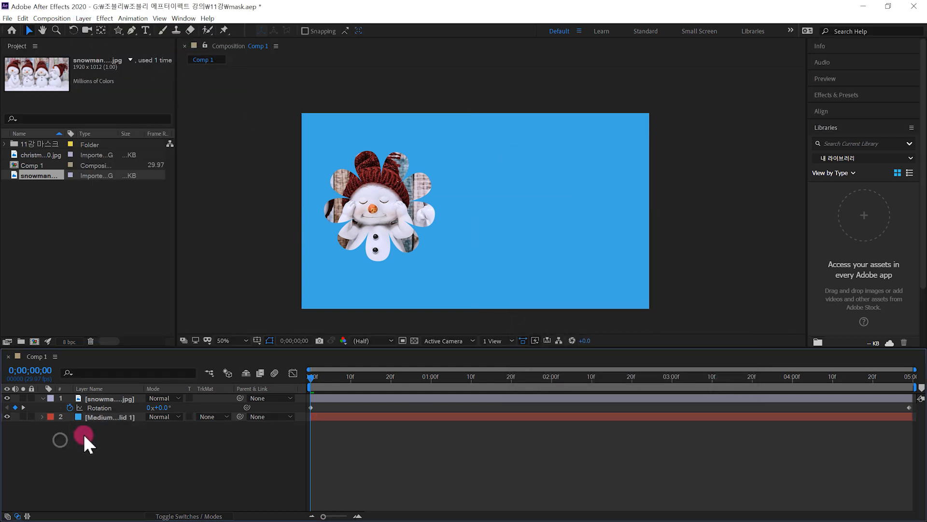
click(106, 417)
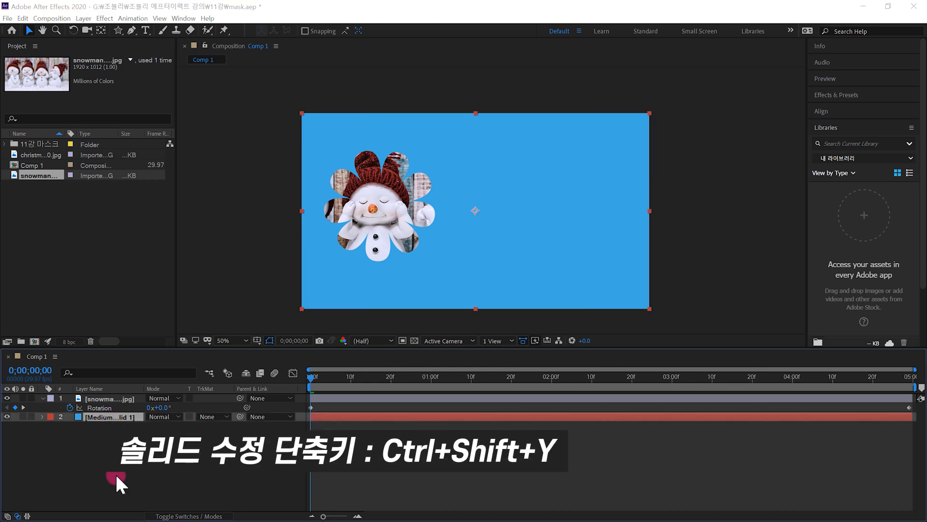
- Recolor the background solid layer orange in its Solid Settings by sampling the color with the eyedropper
key(ctrl+shift+y)
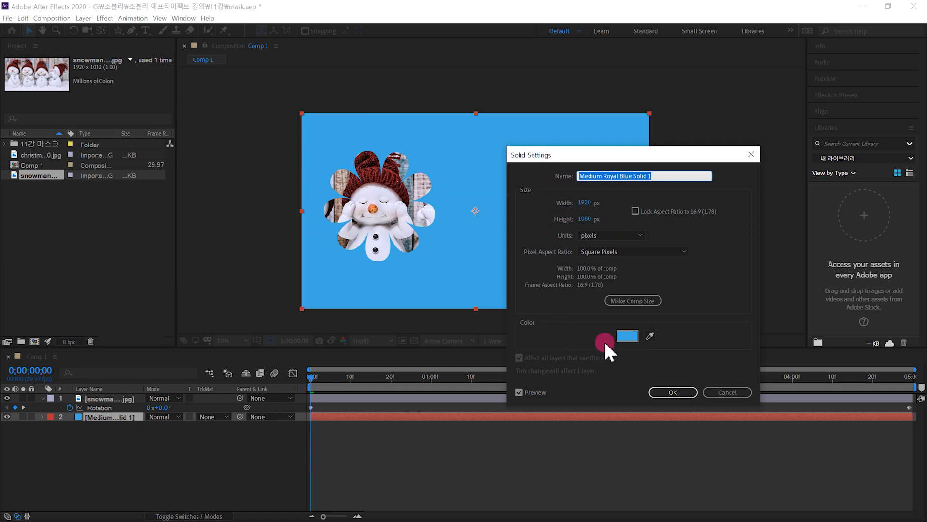
click(628, 335)
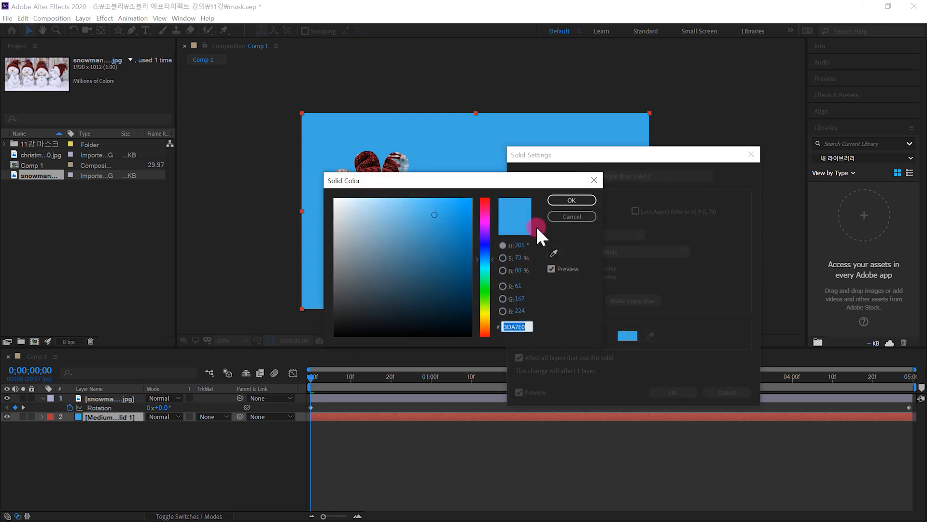
click(554, 216)
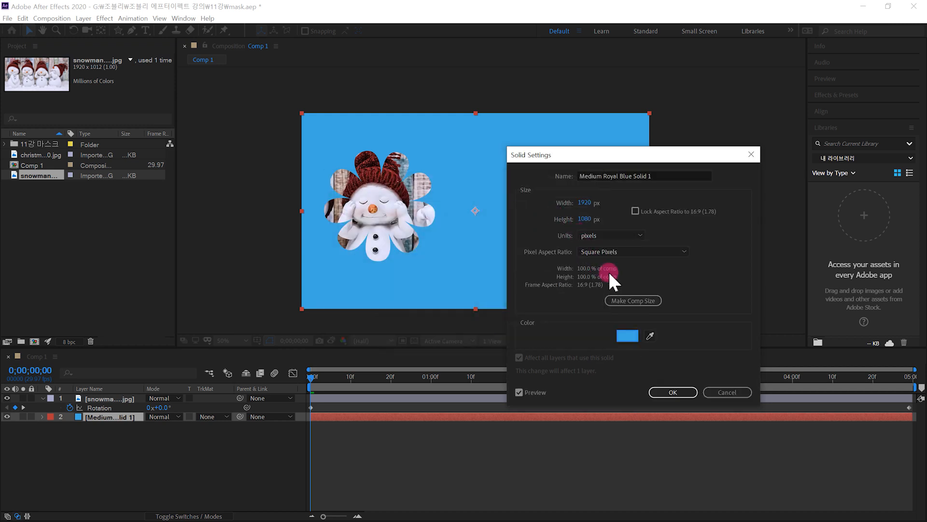
click(651, 335)
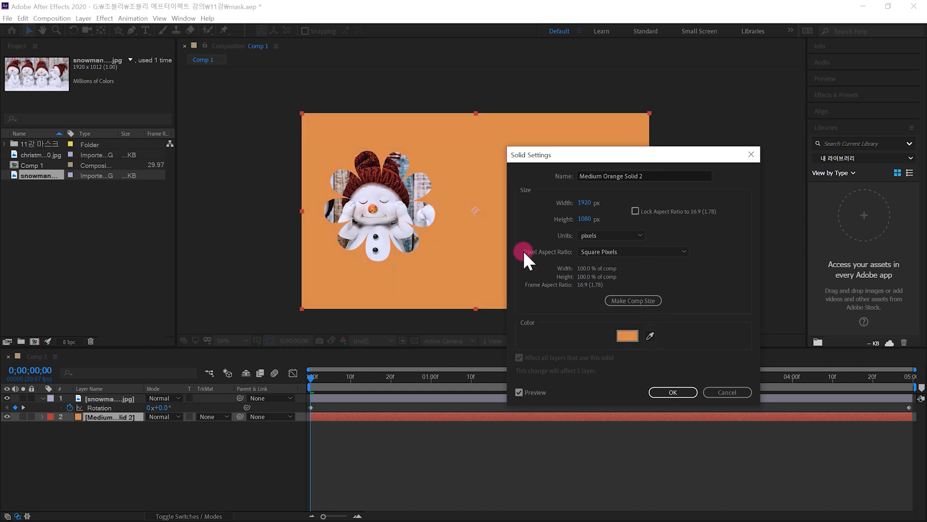
click(656, 389)
- Deselect the layers and play back the snowman's rotation animation over the orange background
click(421, 467)
click(542, 250)
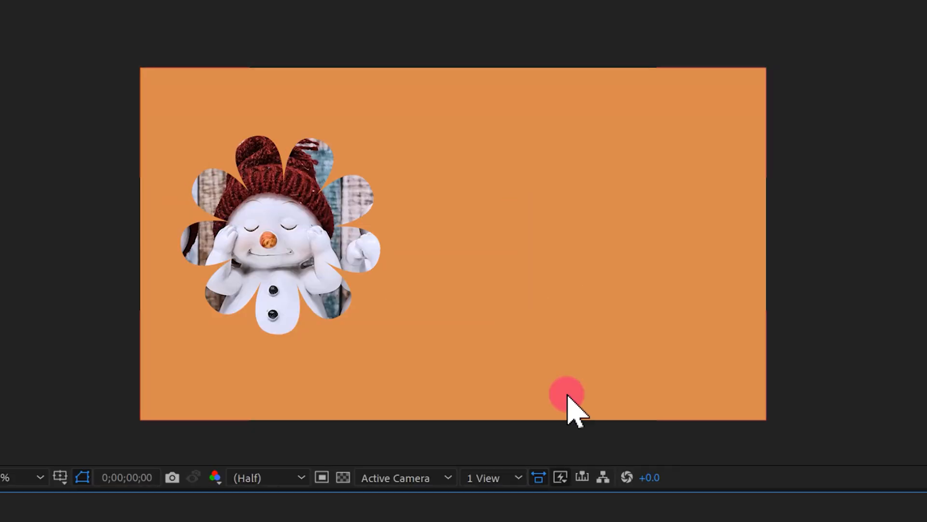
key(space)
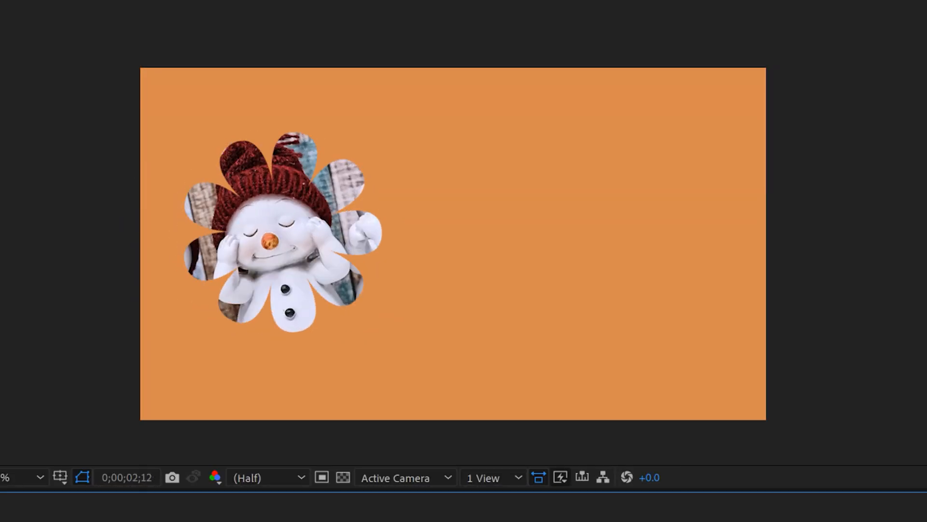
key(space)
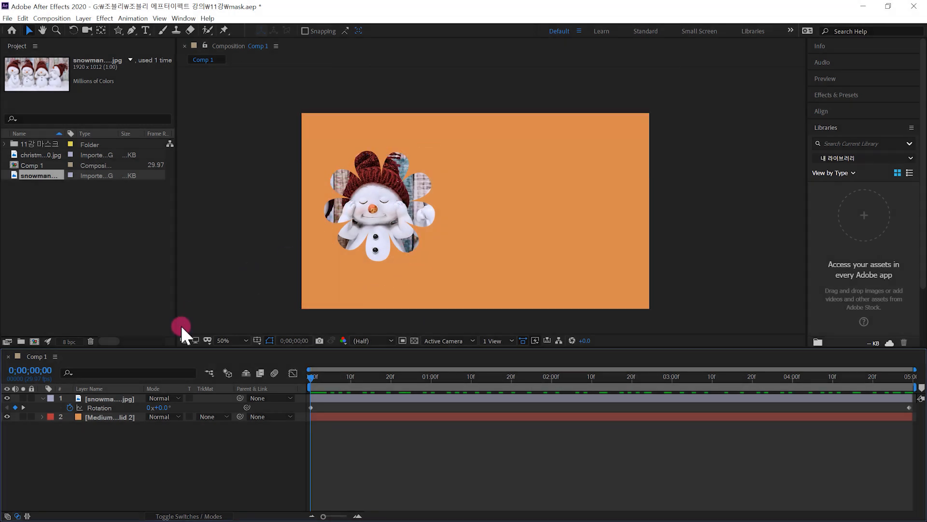
- Delete the snowman and solid layers from the timeline and add the original snowman photo to Comp 1 again
drag(116, 425, 109, 396)
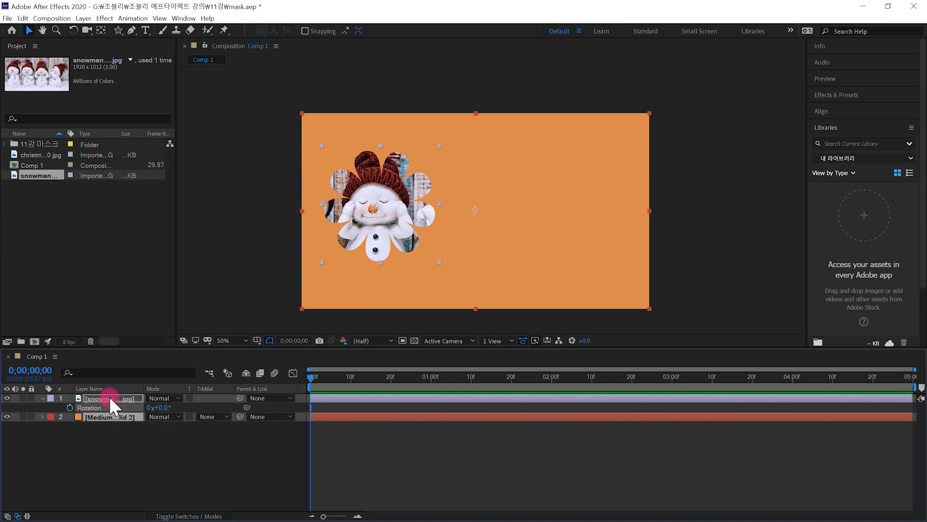
key(Delete)
click(60, 244)
drag(41, 175, 178, 427)
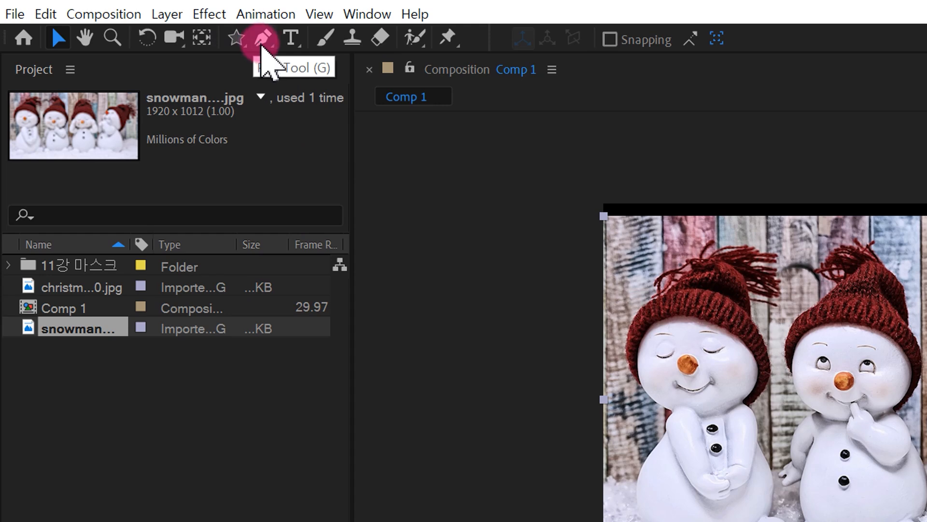
- Draw a straight-sided four-point mask path around the second snowman on the photo layer with the Pen tool
click(261, 44)
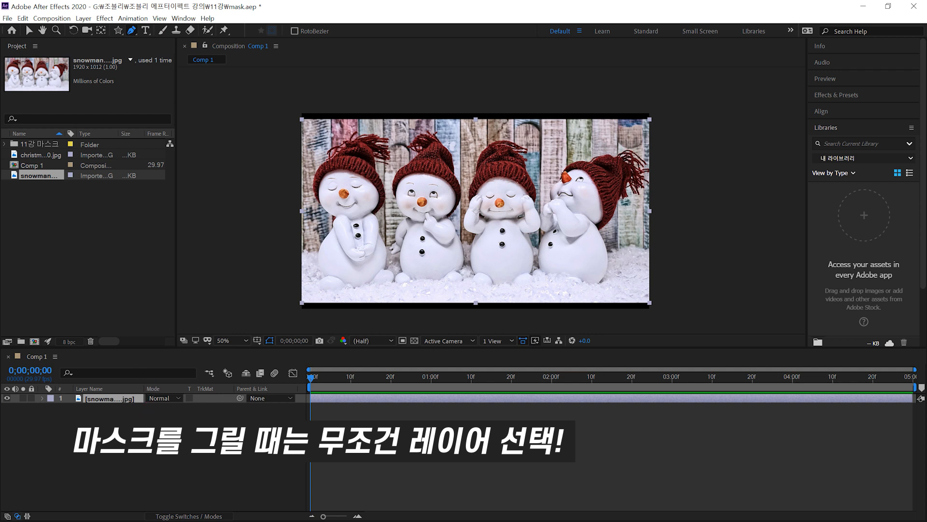
click(380, 191)
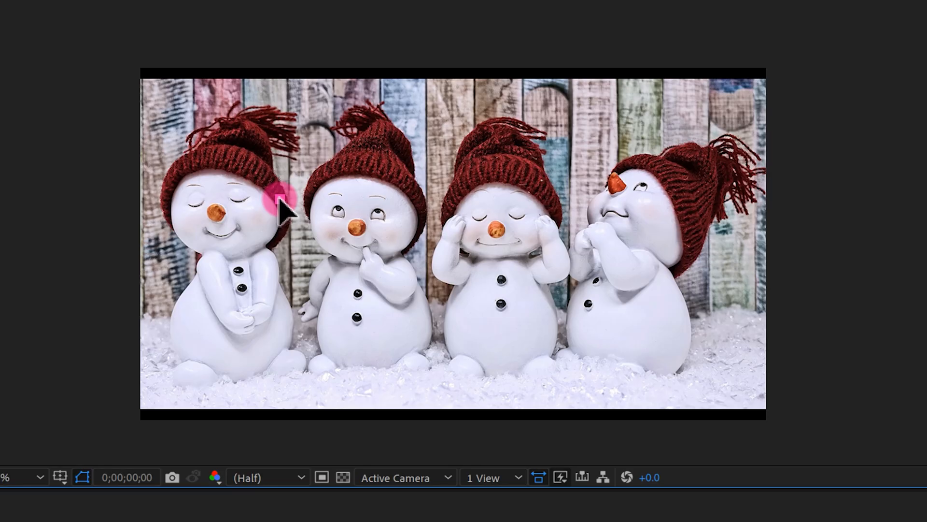
click(380, 186)
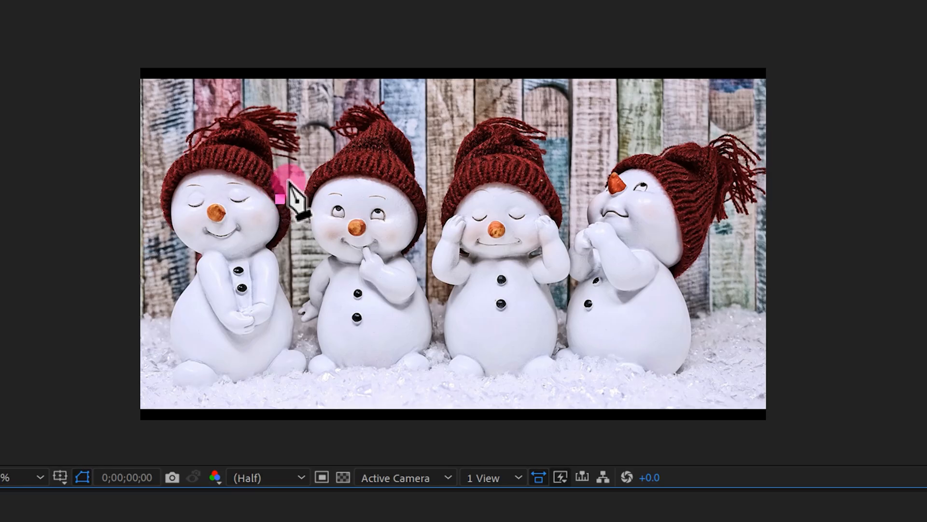
click(460, 156)
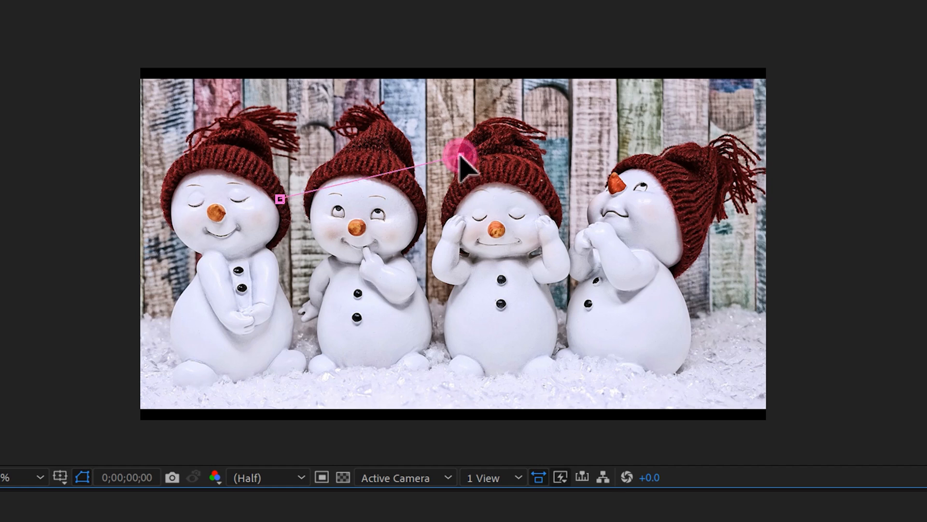
click(481, 302)
click(348, 309)
click(291, 313)
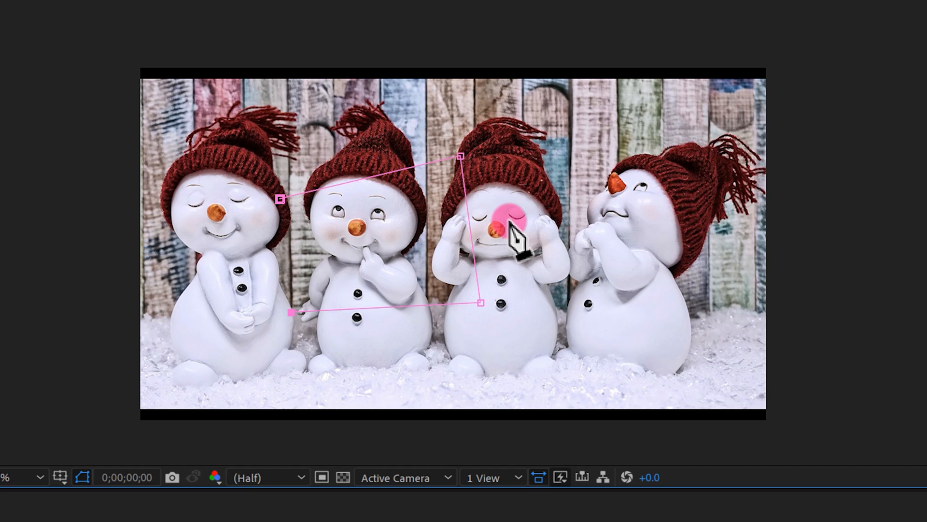
- Close the four-point mask path at its first point beside the first snowman's hat
scroll(204, 209, up, 2)
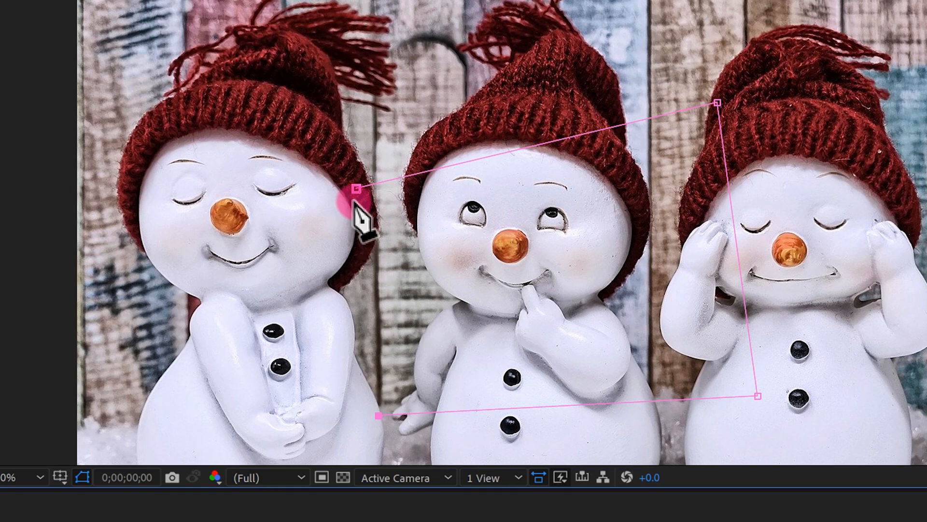
scroll(364, 217, up, 2)
click(477, 217)
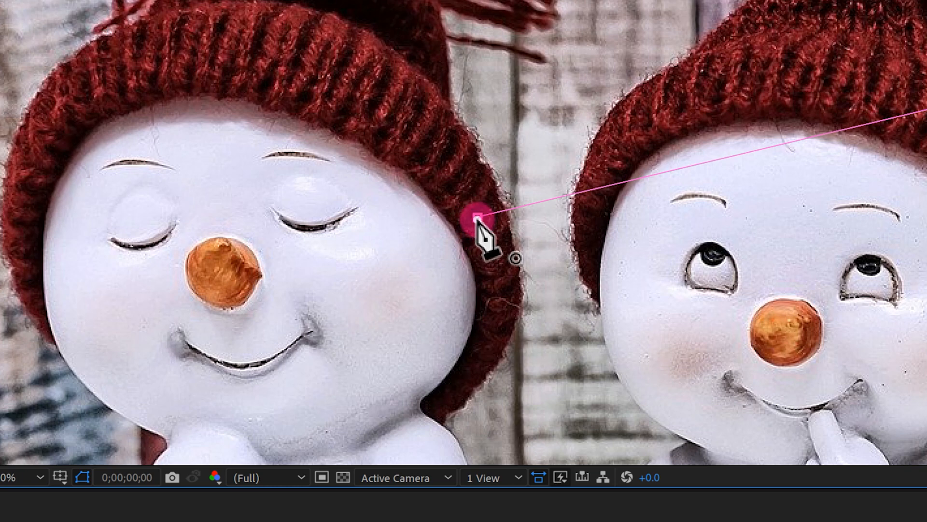
click(477, 217)
scroll(492, 219, down, 3)
scroll(570, 220, up, 2)
drag(717, 237, 584, 183)
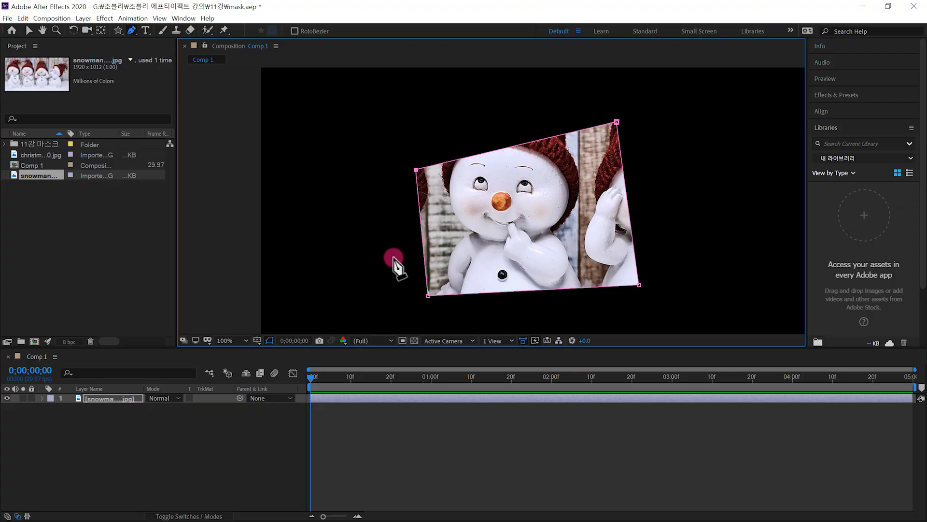
- Undo the closed four-point mask drawn on the snowman photo
key(ctrl+z)
key(ctrl+z)
key(h)
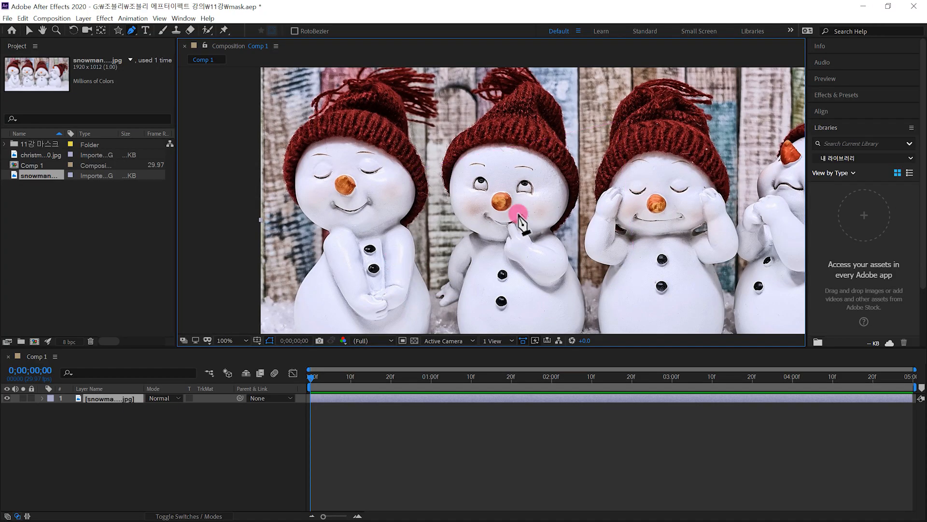
- Draw a closed, curved four-point mask around the two middle snowmen with the Pen tool, shaping it with direction handles
scroll(497, 212, down, 2)
key(g)
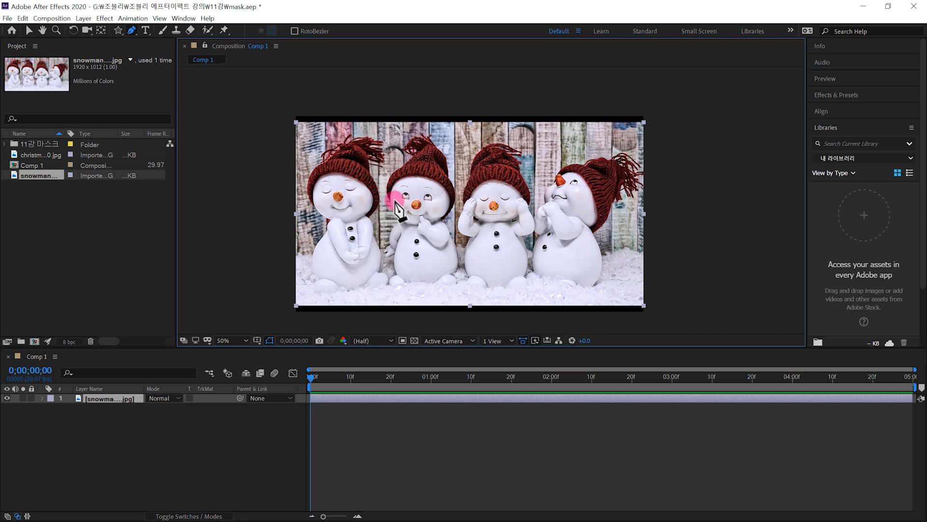
click(395, 200)
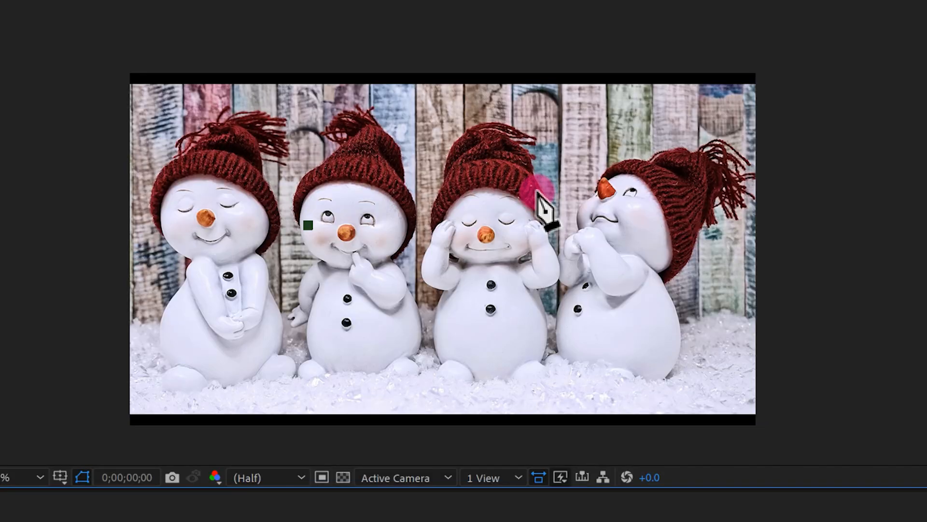
drag(537, 192, 598, 321)
drag(403, 360, 293, 354)
drag(304, 286, 341, 254)
drag(308, 225, 318, 185)
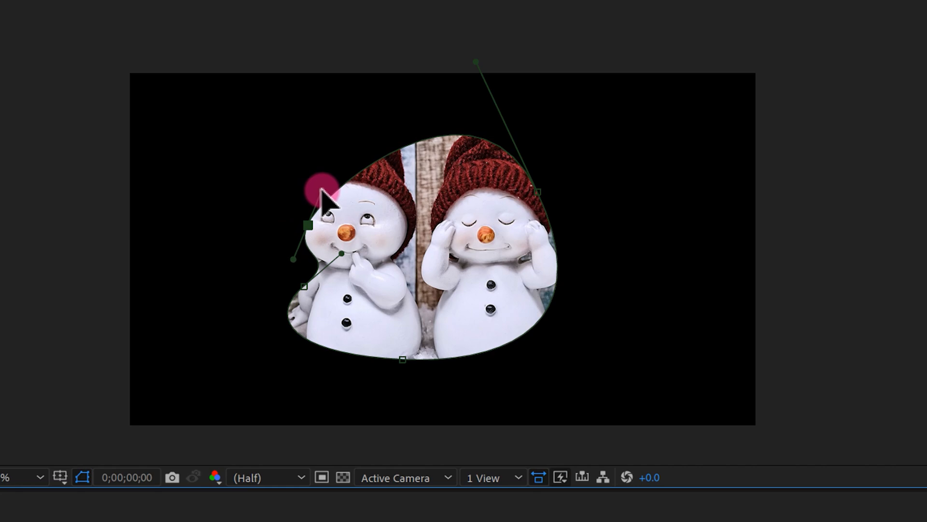
click(403, 359)
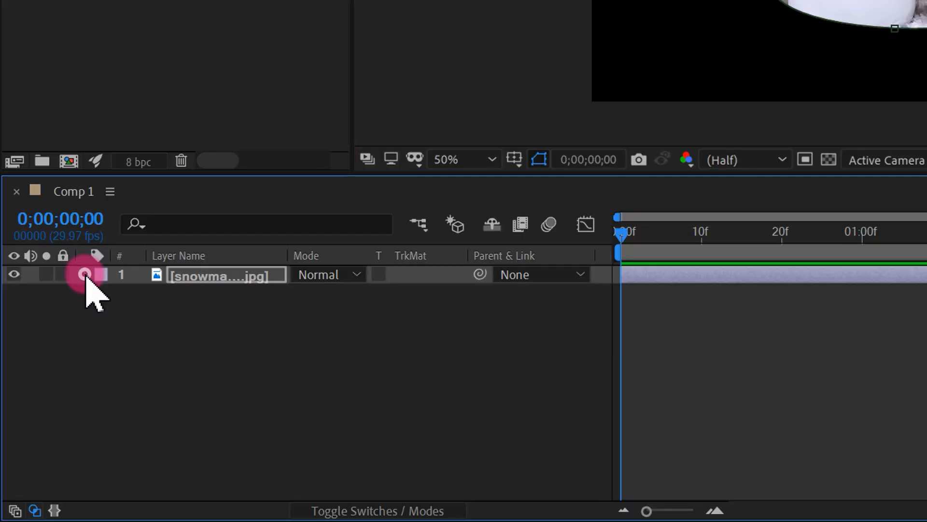
- Reveal the snowman layer's Masks group and delete Mask 1
click(41, 398)
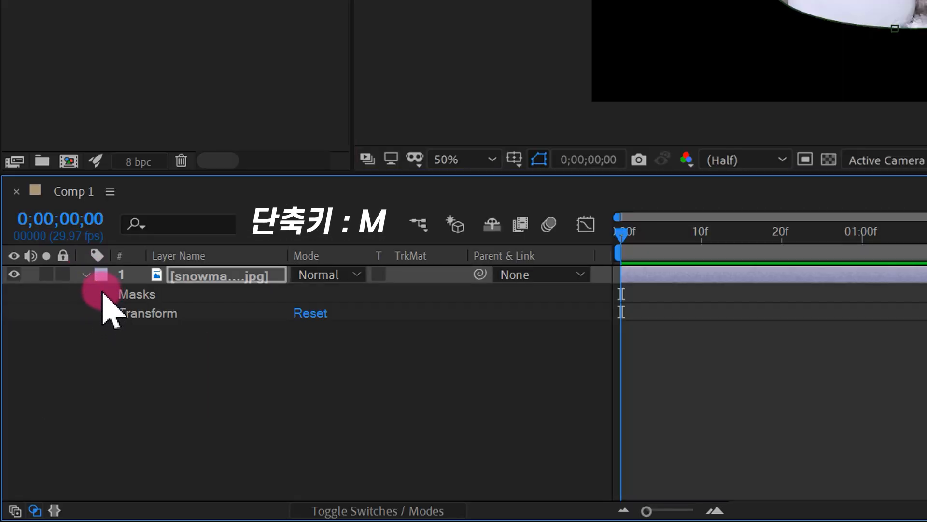
click(104, 293)
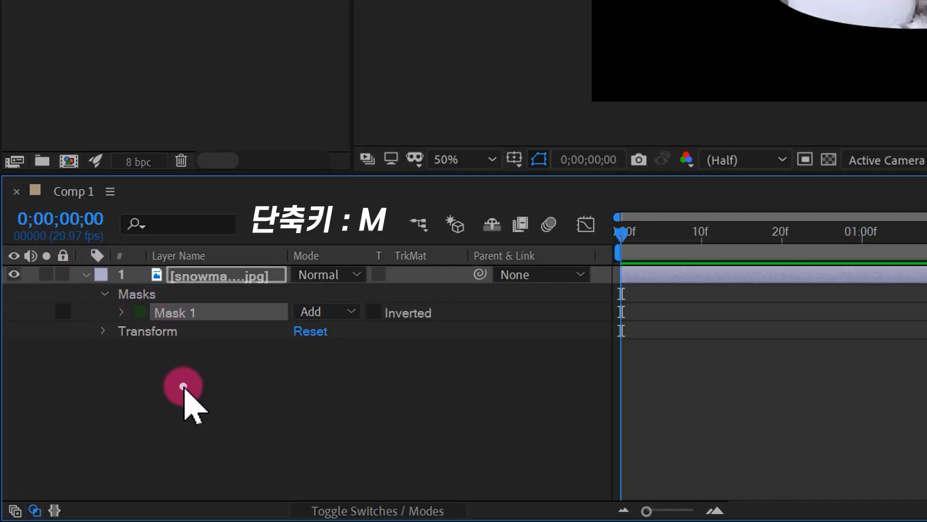
click(209, 312)
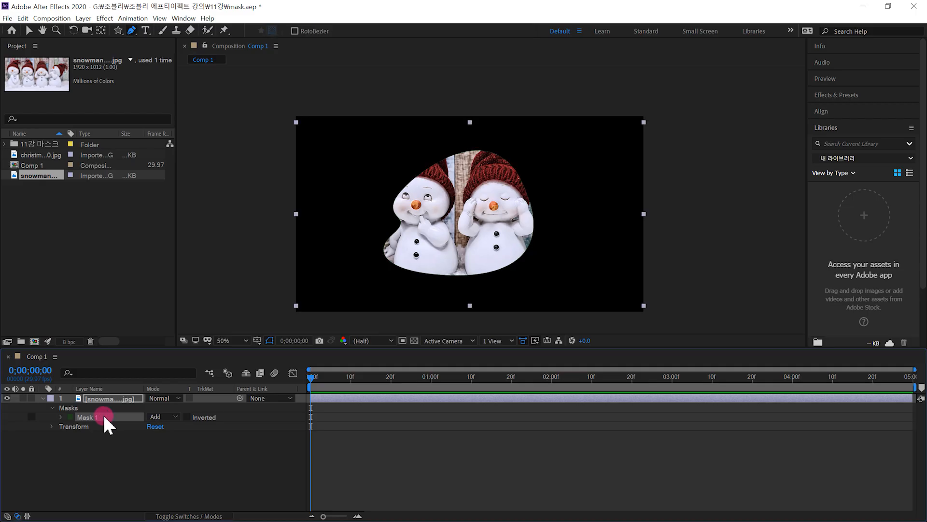
key(Delete)
click(310, 340)
click(511, 238)
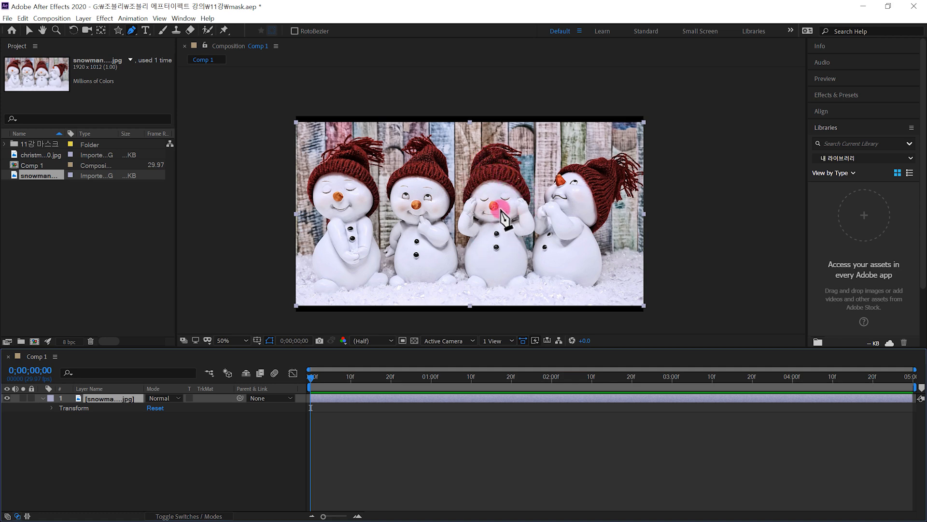
- Start tracing a curved mask path with the Pen tool from the third snowman's elbow up the outside of its arm
scroll(501, 211, up, 4)
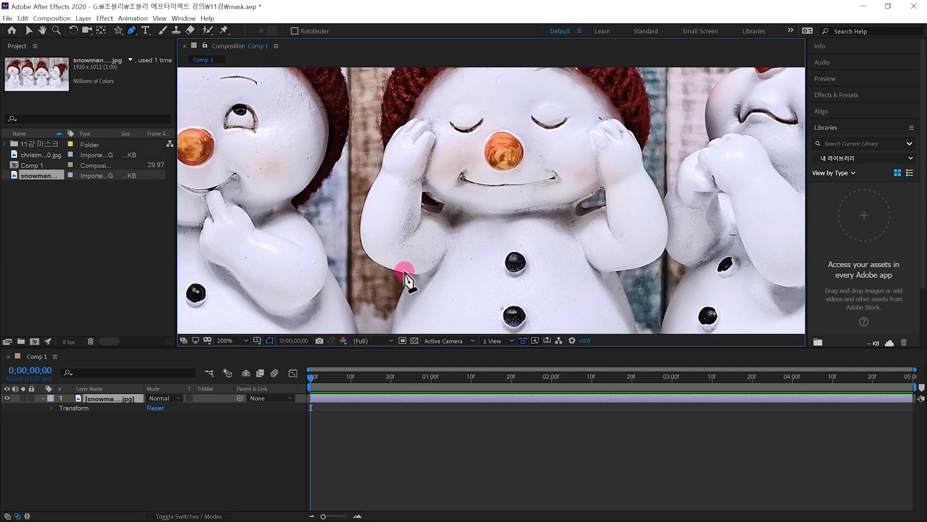
click(412, 275)
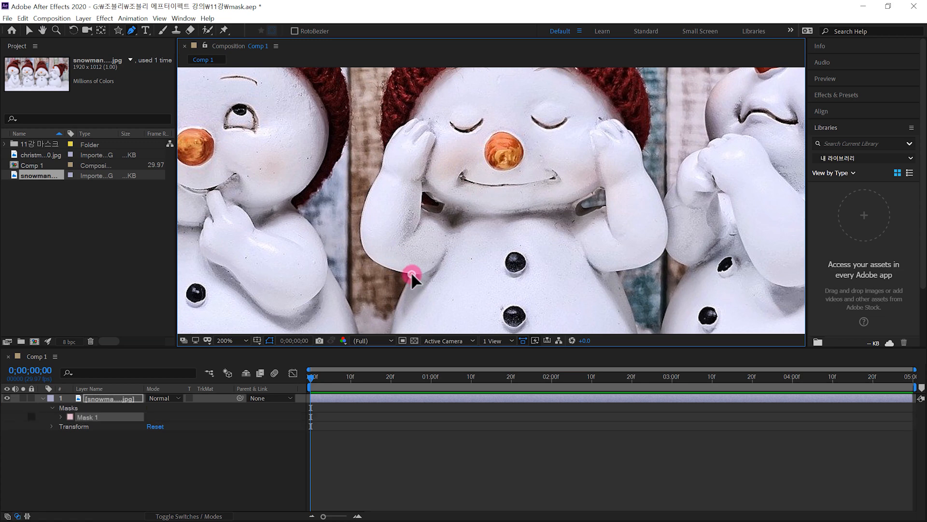
drag(361, 243, 361, 222)
drag(360, 190, 397, 157)
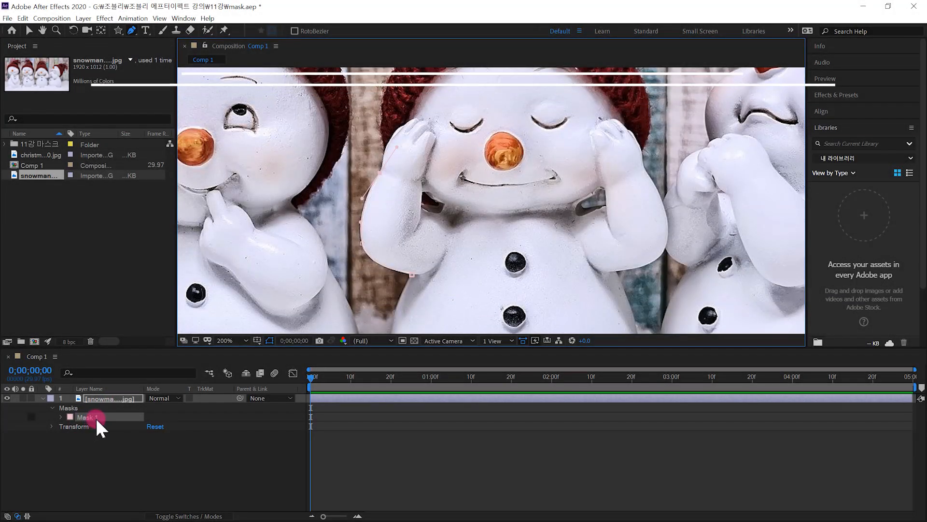
- Set the outline color of Mask 1 to a vivid red-pink, E40C50
click(70, 416)
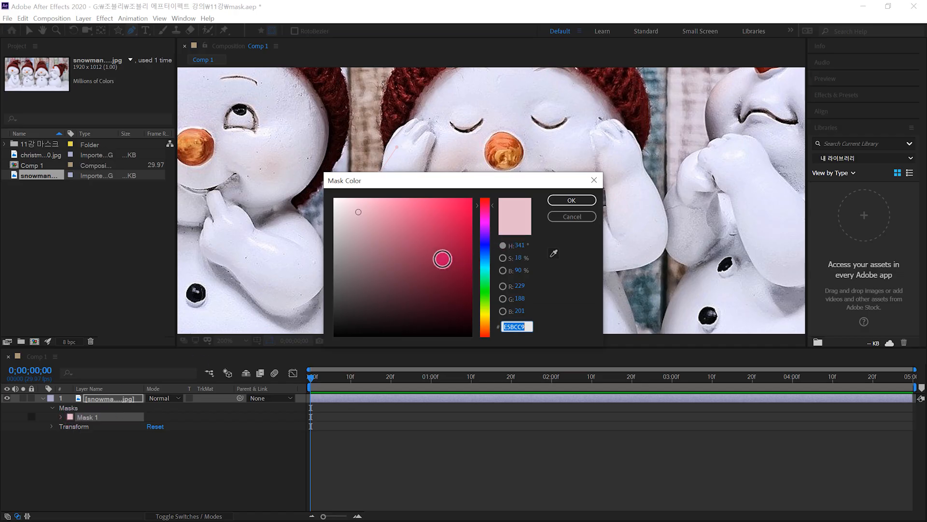
drag(442, 258, 464, 212)
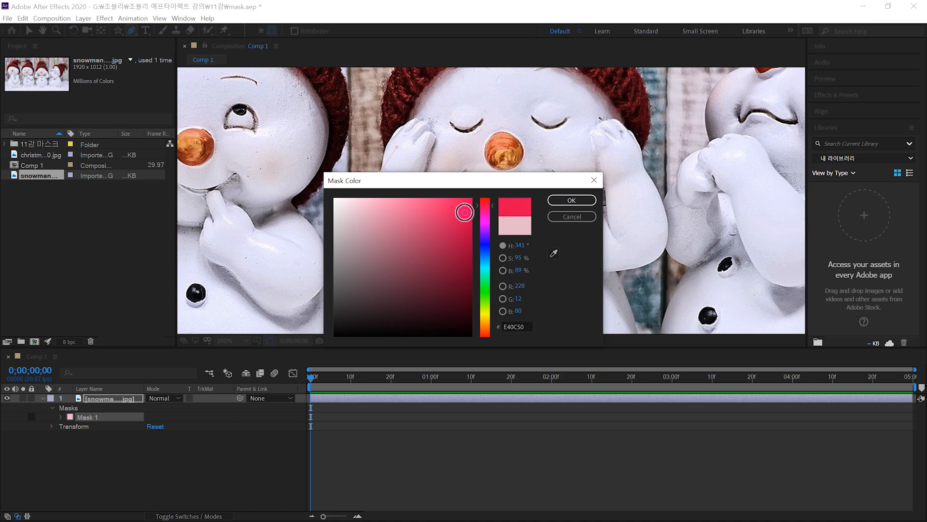
click(572, 201)
click(421, 273)
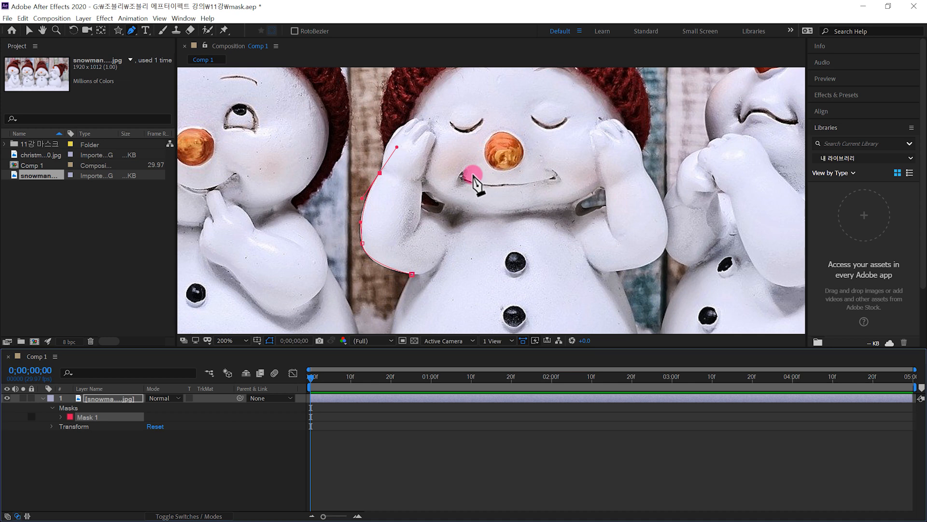
- Continue the third snowman's mask path from the arm past the hand and up the outer edge of the red hat
scroll(466, 155, up, 5)
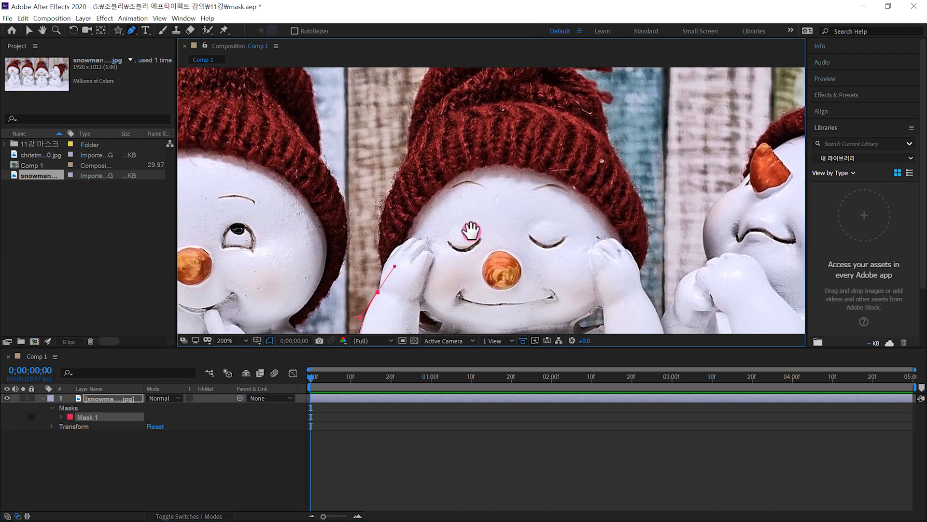
mouse_move(394, 273)
mouse_down()
mouse_move(401, 288)
mouse_move(408, 282)
mouse_move(395, 281)
mouse_up()
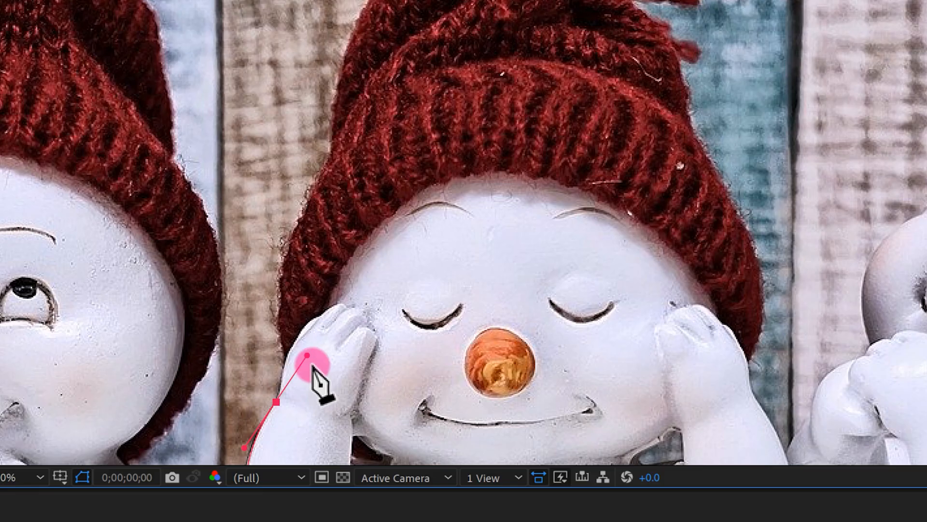
mouse_move(308, 365)
mouse_down()
mouse_move(301, 374)
mouse_move(343, 381)
mouse_move(280, 356)
mouse_move(340, 369)
mouse_move(307, 354)
mouse_up()
drag(382, 324, 418, 186)
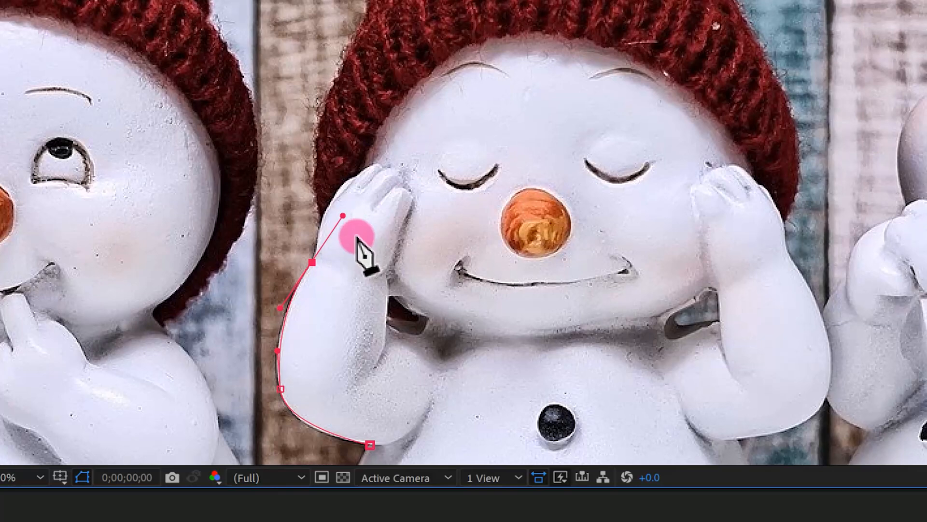
drag(343, 215, 313, 172)
drag(455, 158, 489, 340)
drag(376, 243, 396, 213)
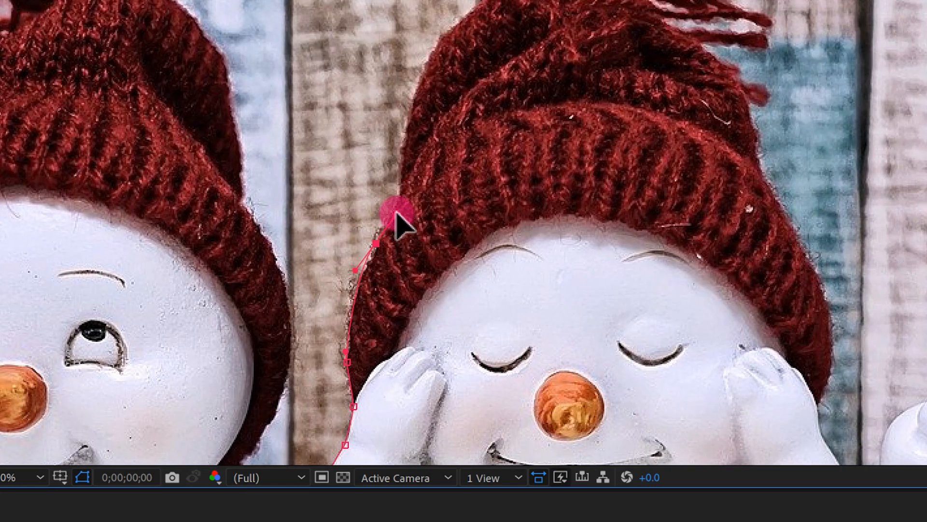
drag(404, 146, 411, 102)
drag(478, 116, 406, 250)
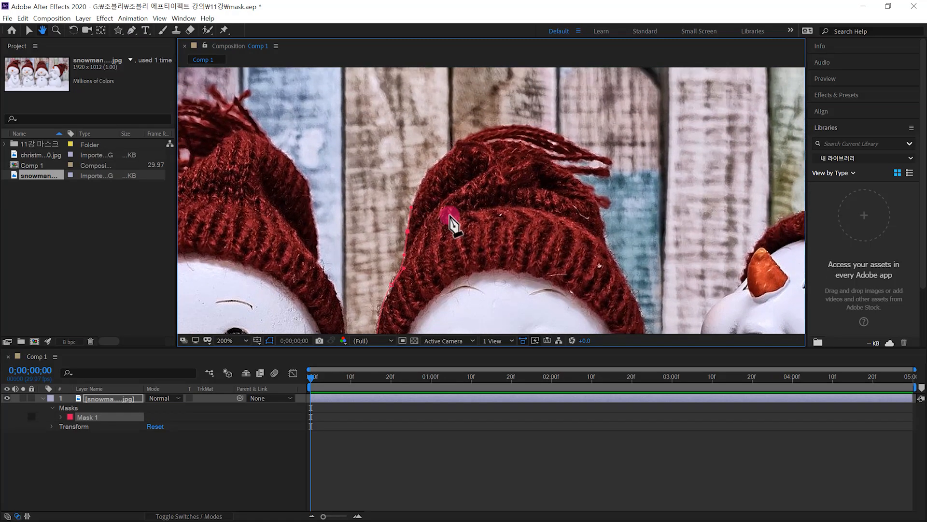
- Curve the mask path over the hat's top, down its other side and around the opposite arm to the elbow's underside
drag(458, 147, 599, 198)
click(532, 147)
drag(573, 155, 575, 159)
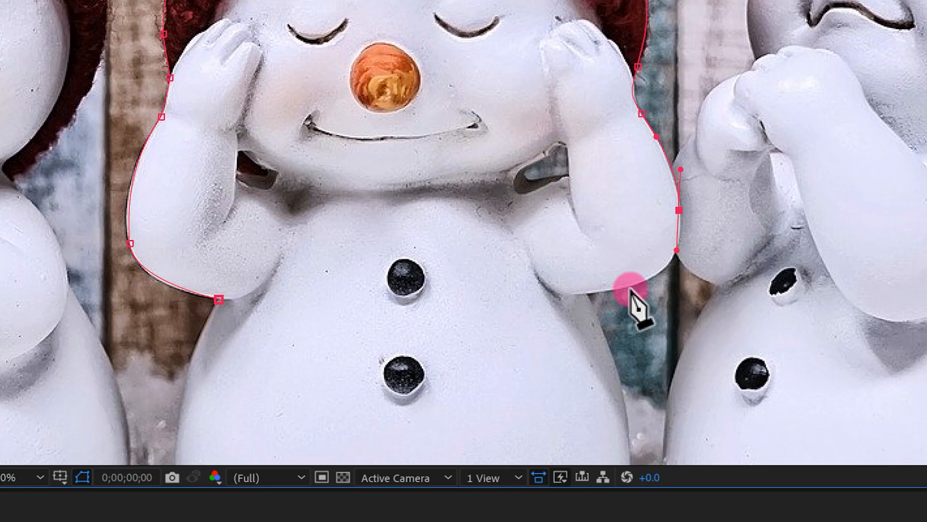
drag(630, 292, 543, 300)
key(ctrl+z)
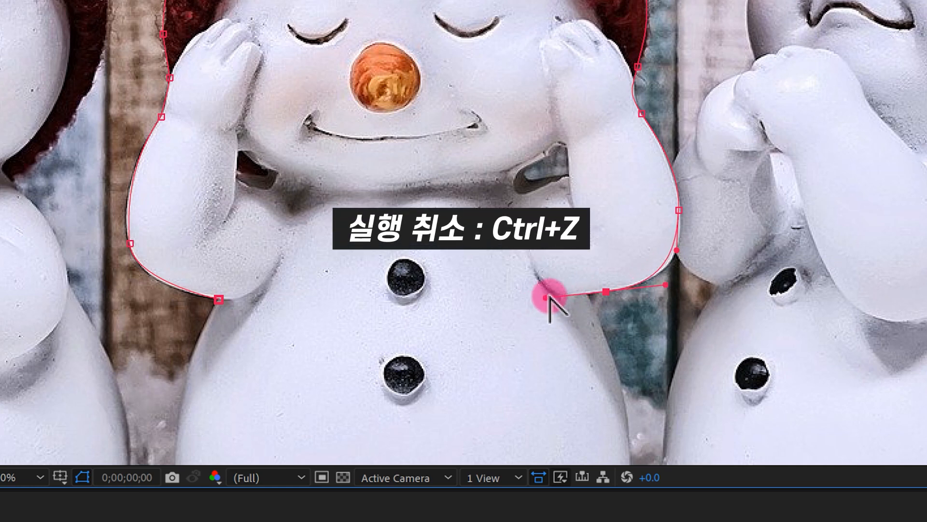
drag(641, 285, 605, 292)
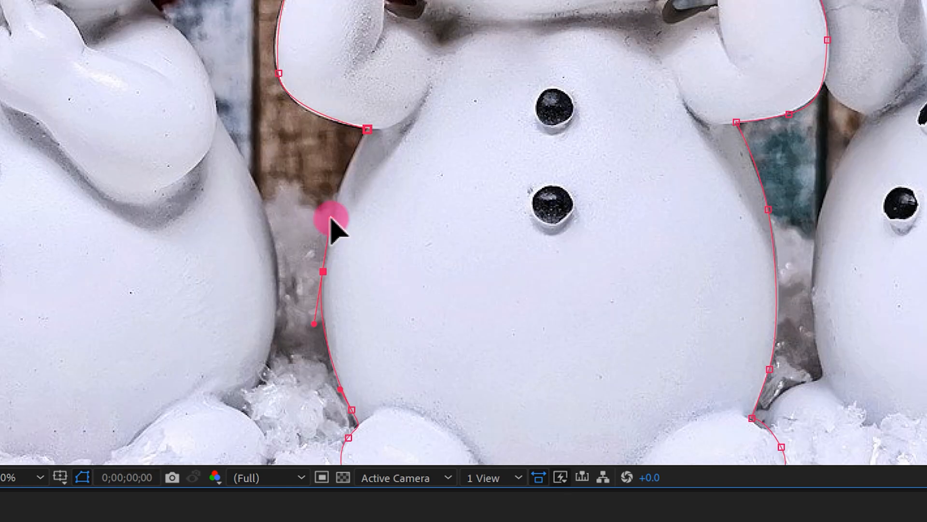
- Finish the outline up the side of the belly and close the mask at its starting point under the elbow
drag(366, 208, 450, 305)
scroll(470, 300, up, 1)
drag(498, 226, 488, 286)
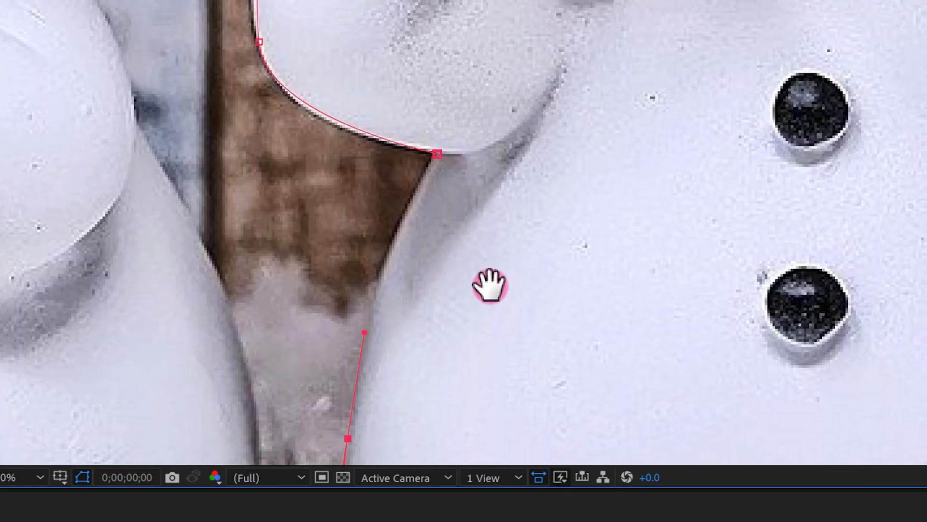
key(comma)
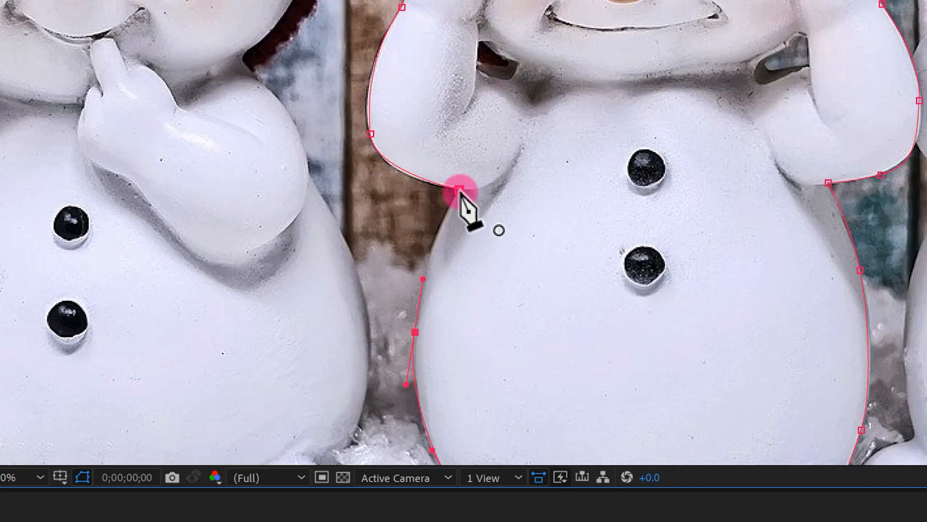
key(comma)
drag(472, 216, 500, 227)
scroll(480, 244, up, 1)
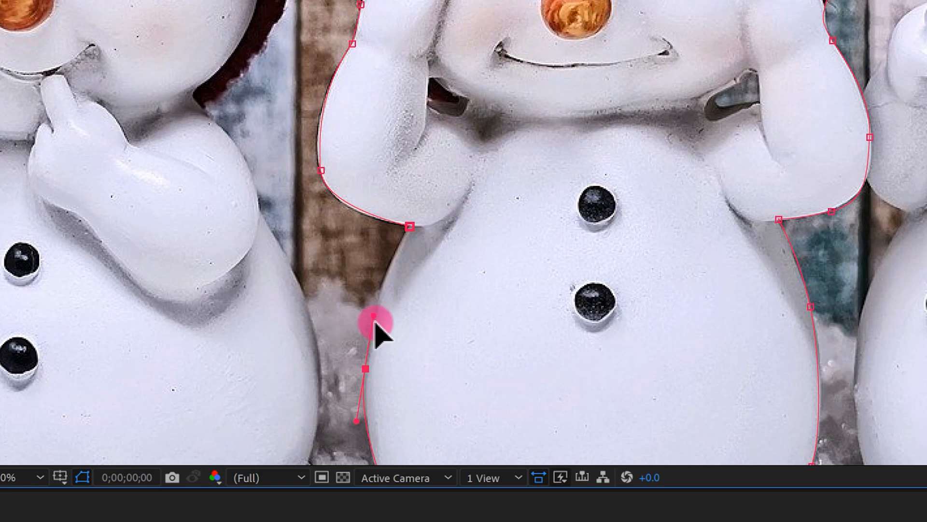
click(410, 226)
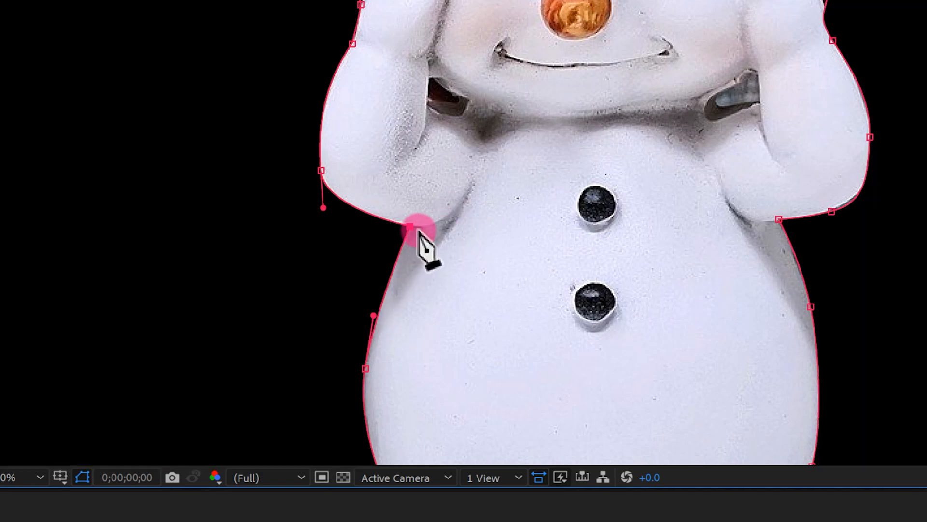
scroll(494, 241, down, 4)
drag(621, 213, 548, 222)
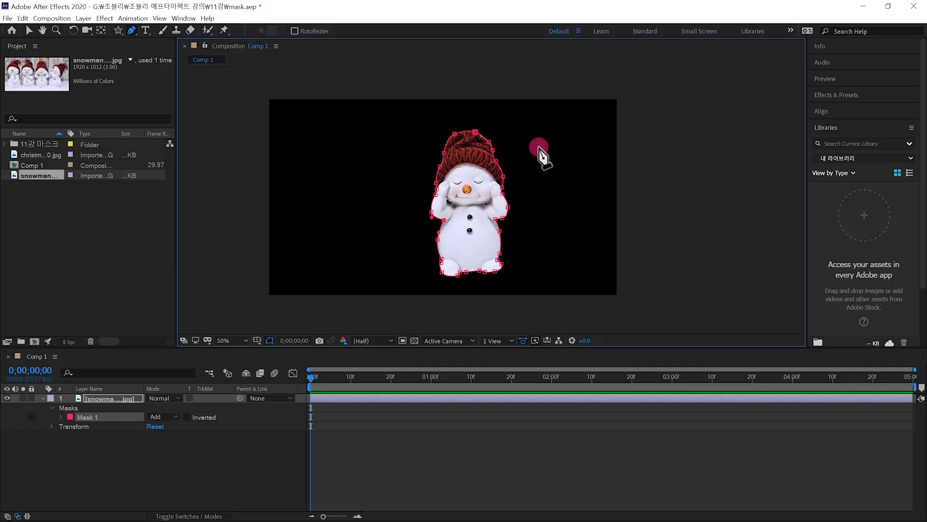
scroll(565, 145, up, 2)
scroll(533, 164, down, 2)
- Select the snowman layer and add Pen tool points along the hat's upper edge, pulling the mask inward to exclude leftover background
click(29, 30)
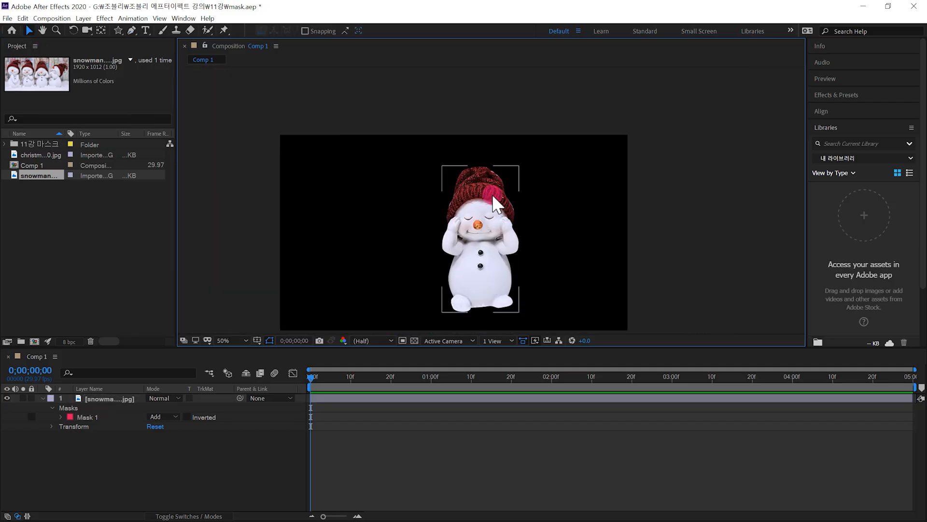
click(513, 187)
scroll(513, 187, up, 2)
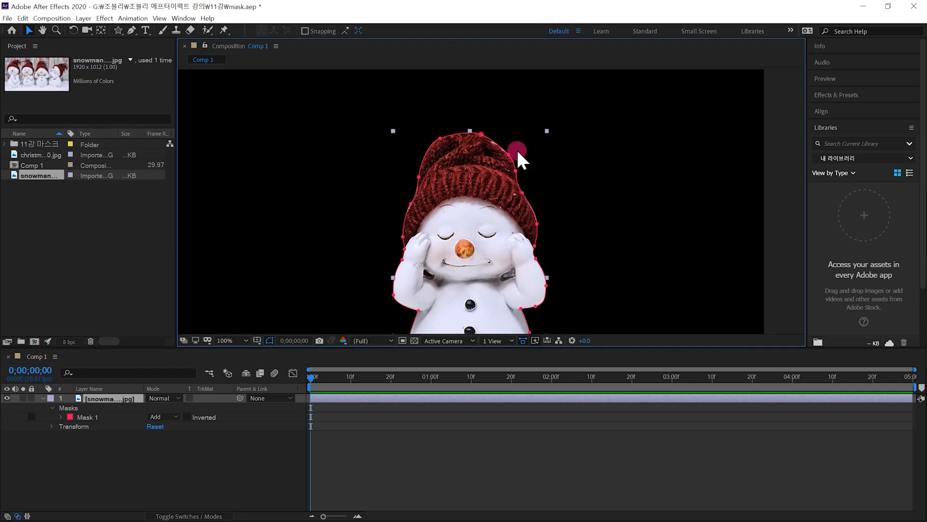
scroll(518, 159, up, 4)
key(space)
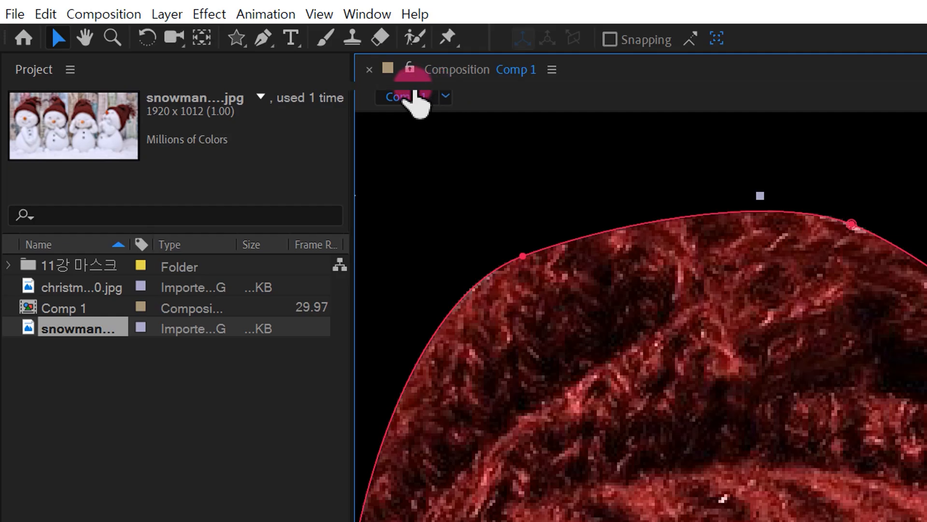
click(132, 30)
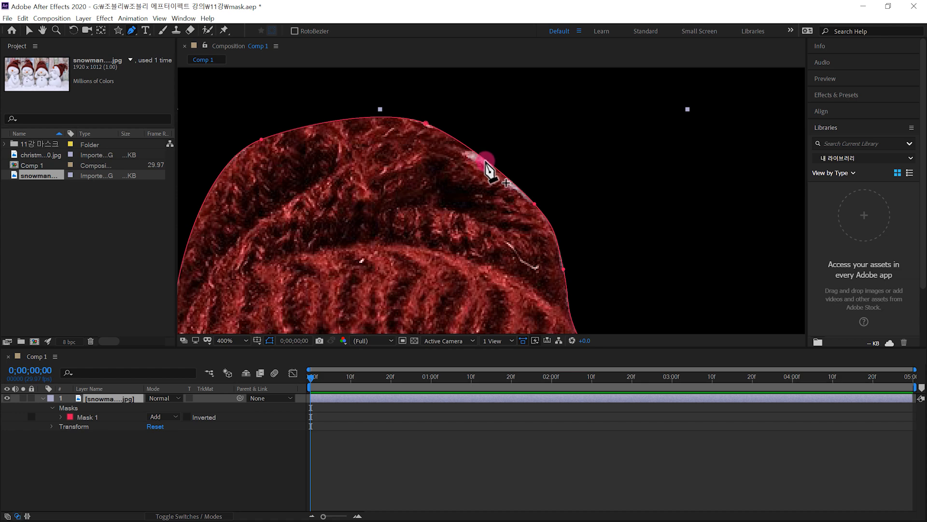
click(487, 160)
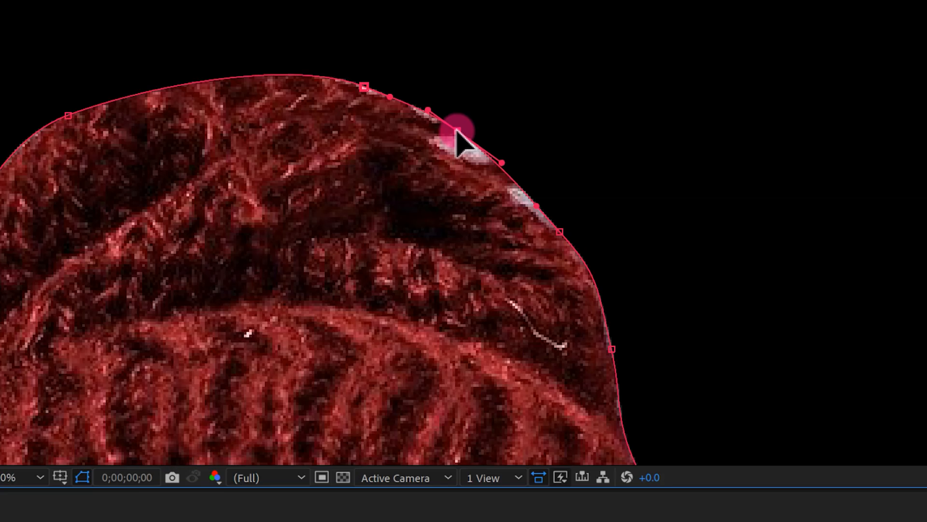
click(484, 159)
click(418, 114)
click(454, 137)
drag(452, 139, 478, 163)
- Try deleting one of the added mask points on the hat's upper edge, and undo the deletion
scroll(507, 203, up, 2)
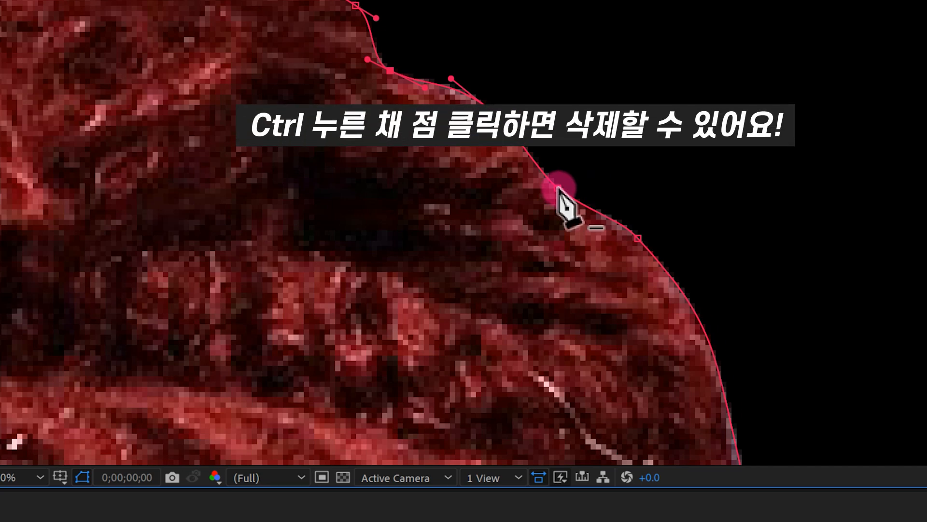
ctrl+click(557, 188)
scroll(648, 203, down, 2)
key(ctrl+z)
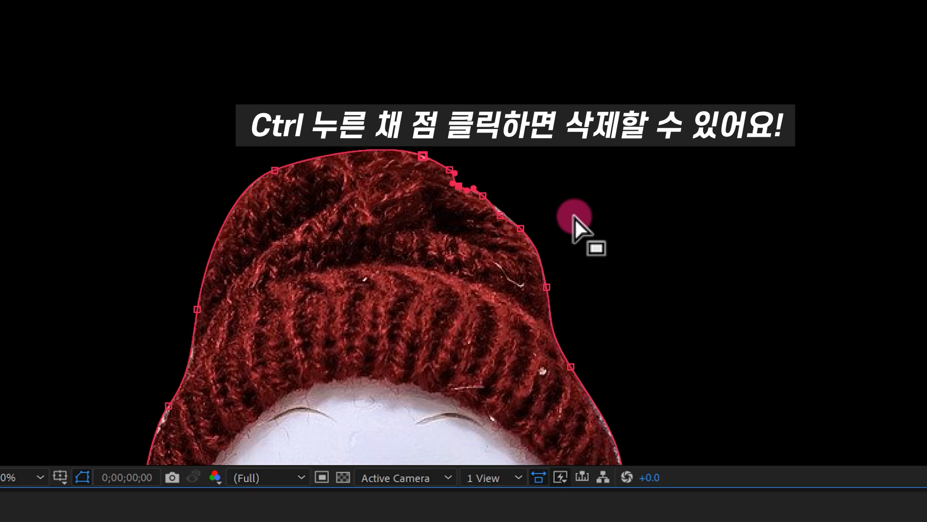
- Adjust the mask points and handles along both sides of the hat with the Selection tool so the outline hugs its edge
click(467, 466)
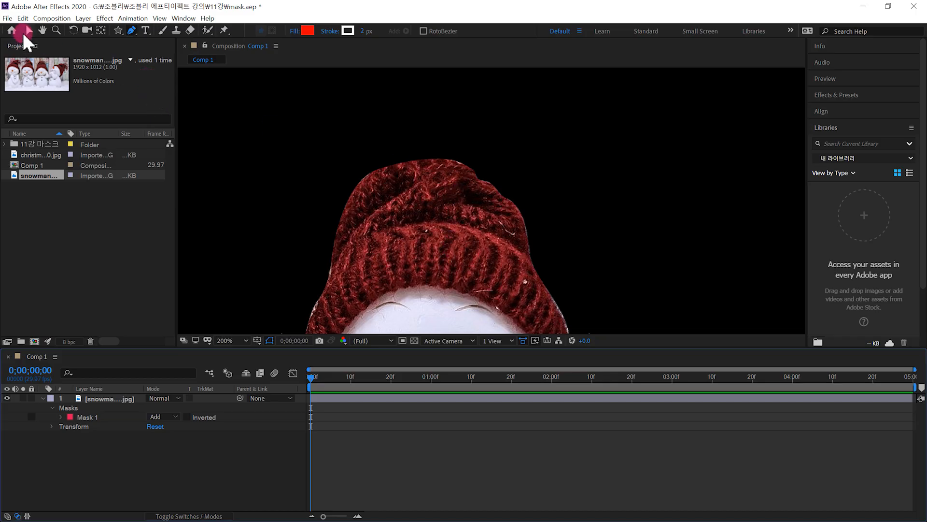
click(29, 31)
click(457, 163)
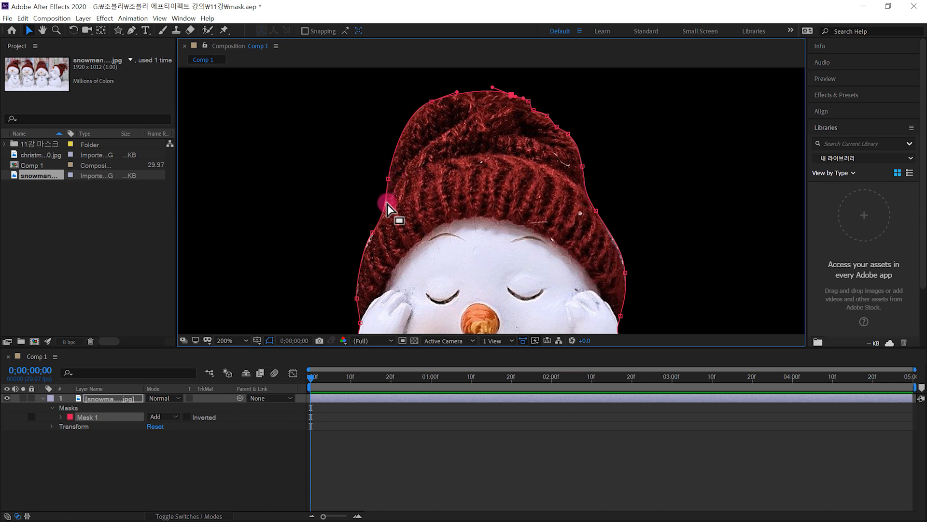
click(372, 233)
drag(385, 200, 385, 174)
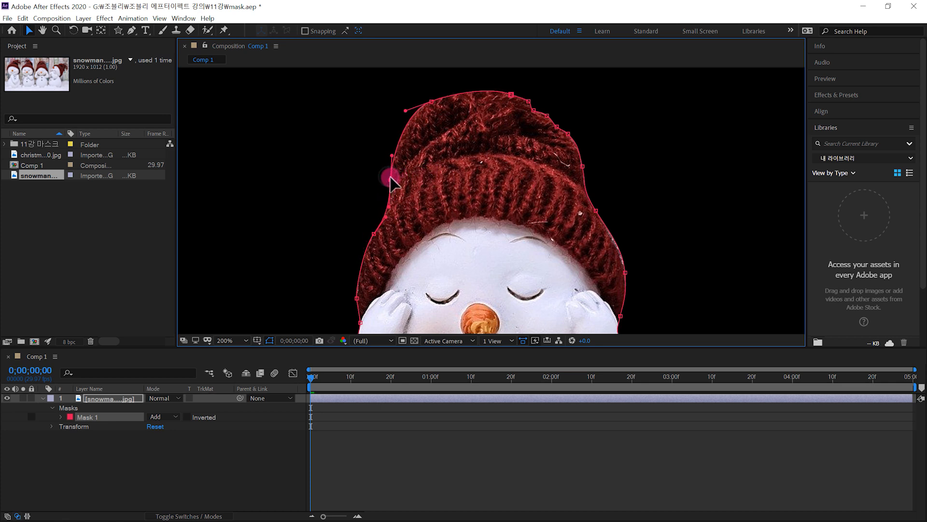
click(594, 211)
click(622, 272)
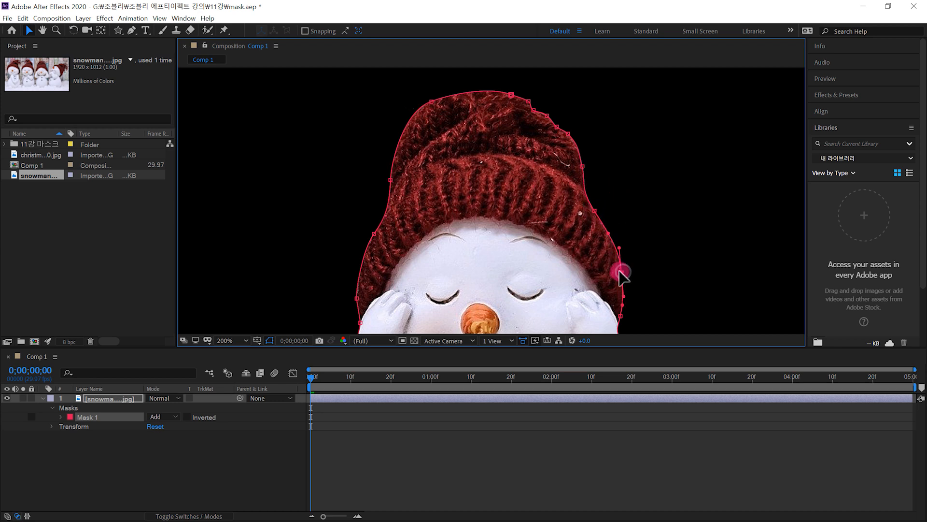
click(646, 262)
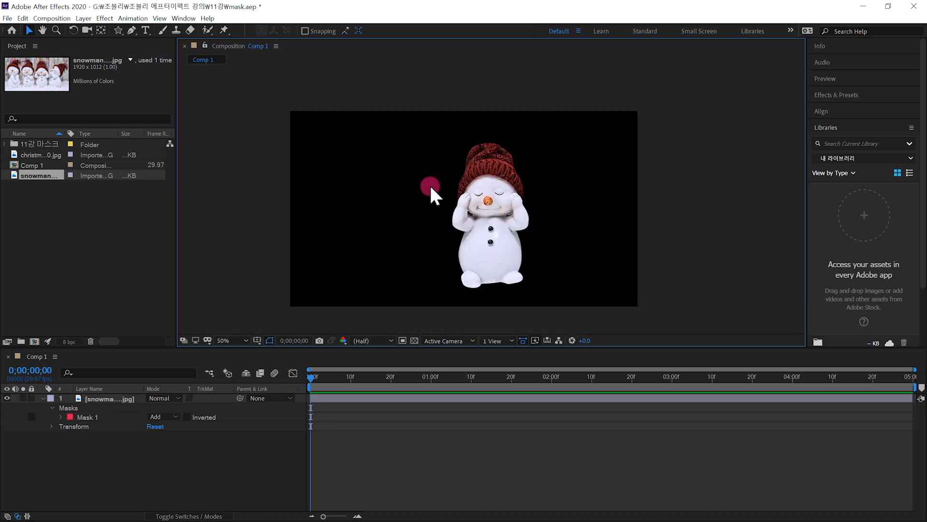
- Turn on the transparency grid and add christmas-4646421_1920.jpg to the composition beneath the snowman layer
click(494, 232)
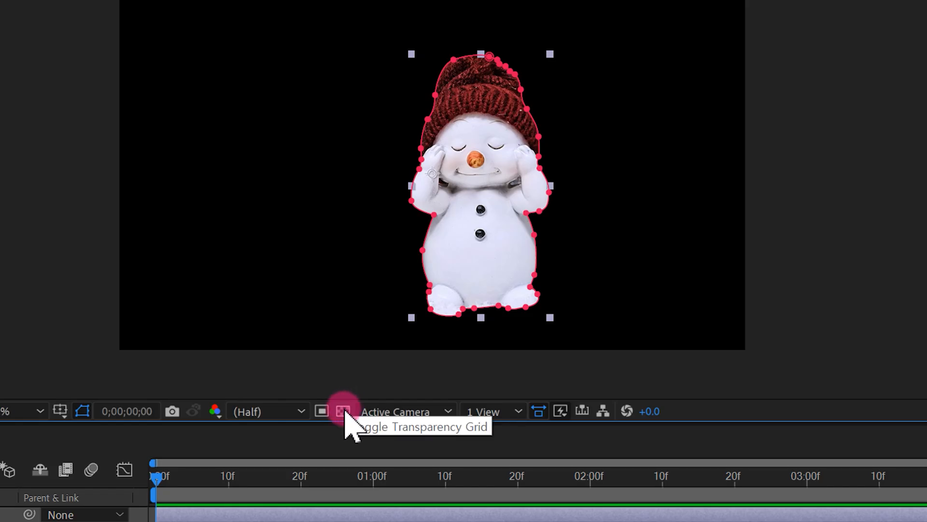
click(343, 411)
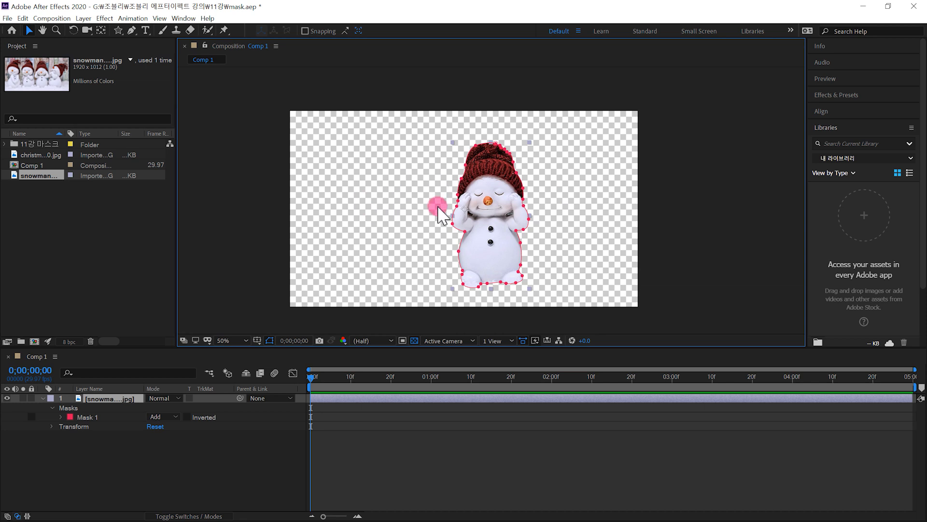
click(34, 155)
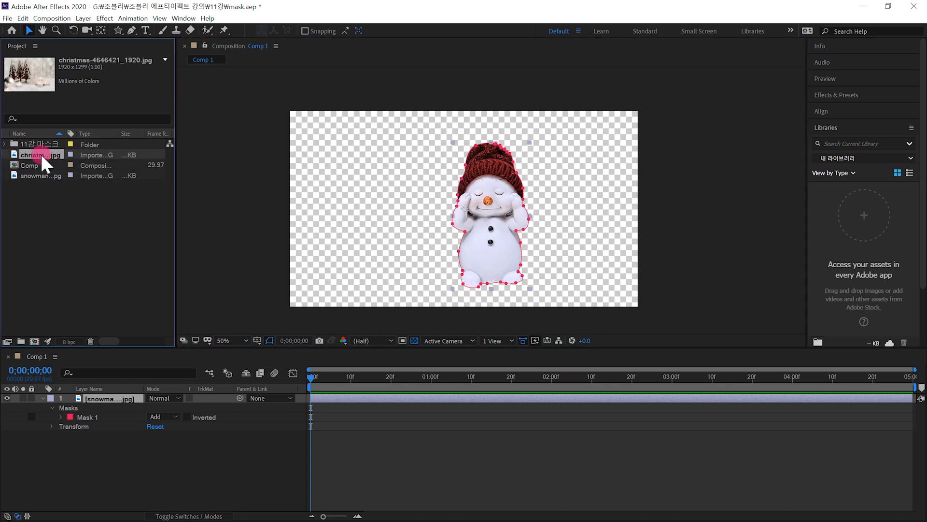
drag(41, 155, 173, 421)
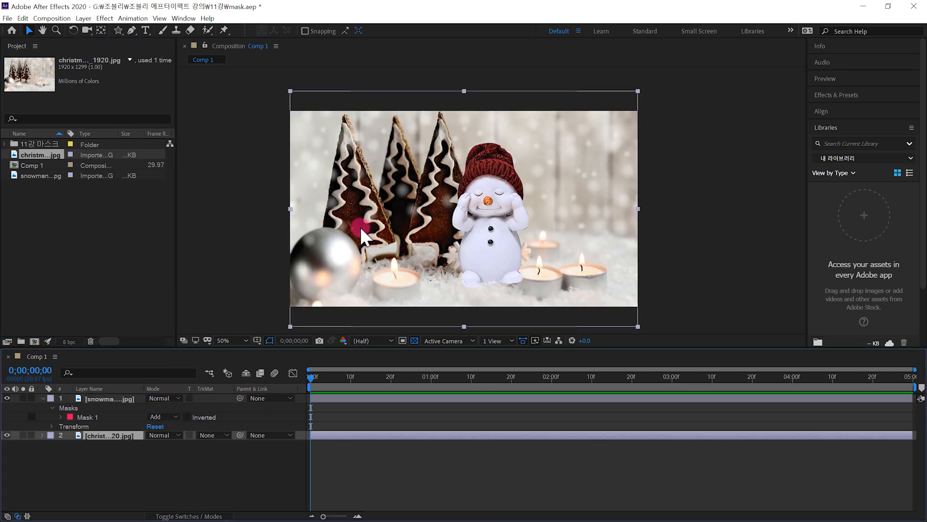
- Compare the cutout with the Christmas background shown and hidden, leaving it hidden, and toggle the transparency grid off and back on
click(7, 435)
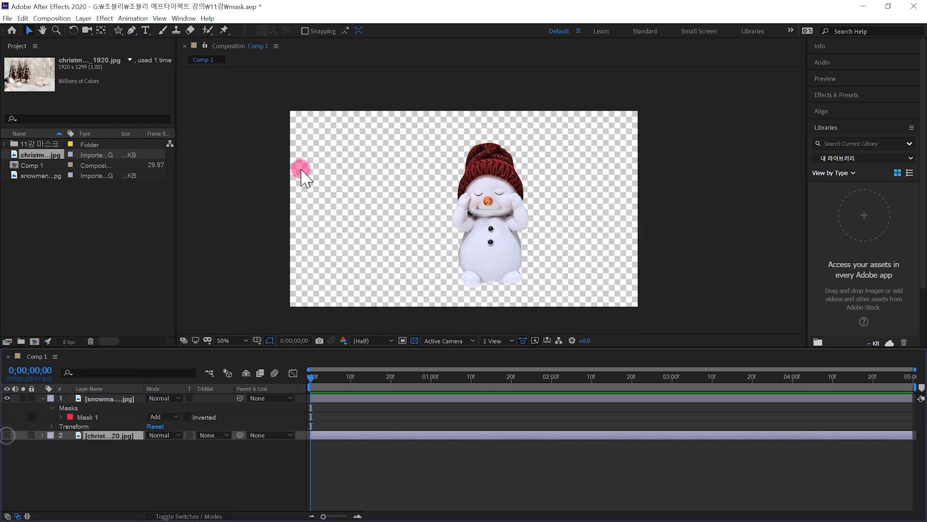
click(7, 435)
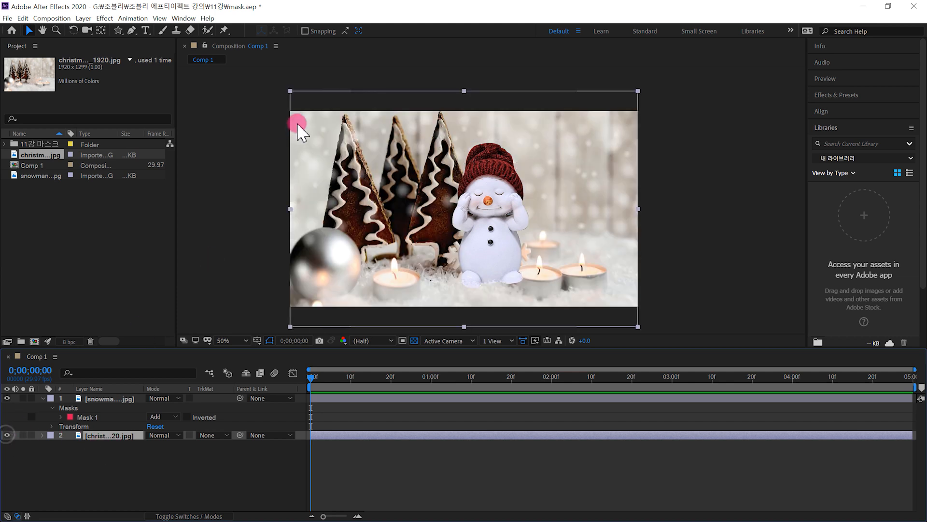
click(7, 435)
click(414, 341)
click(414, 342)
click(413, 341)
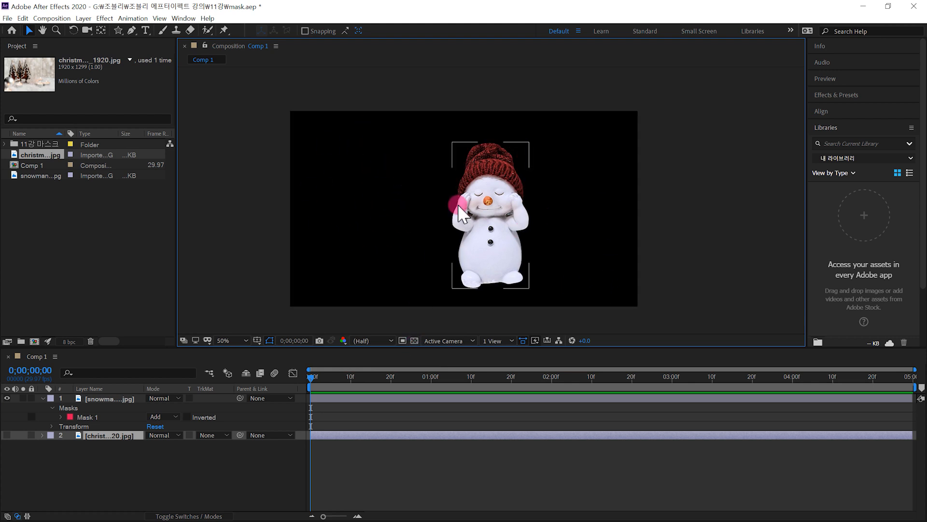
click(414, 340)
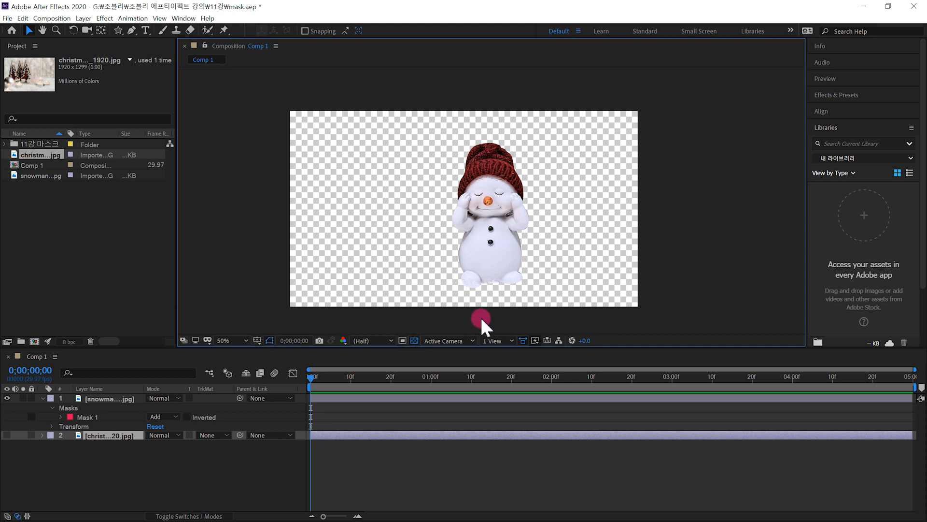
- Draw a closed Pen tool mask on the snowman layer around the background showing between the chin and the right-hand arm
scroll(579, 244, up, 6)
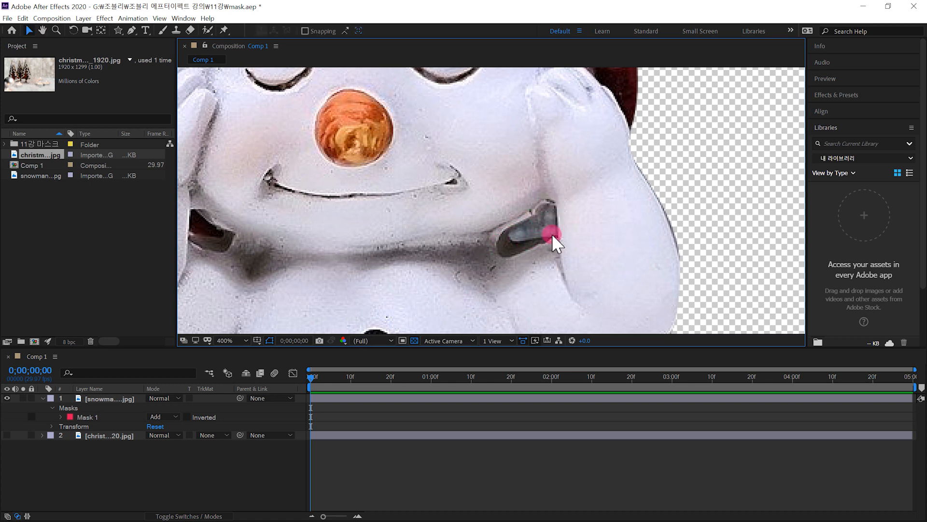
scroll(545, 239, down, 2)
scroll(525, 226, up, 2)
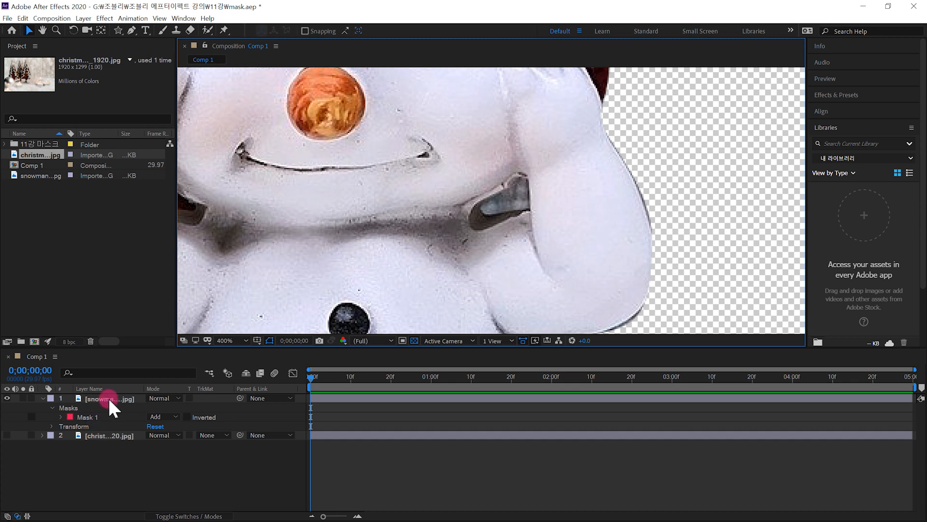
drag(110, 396, 109, 50)
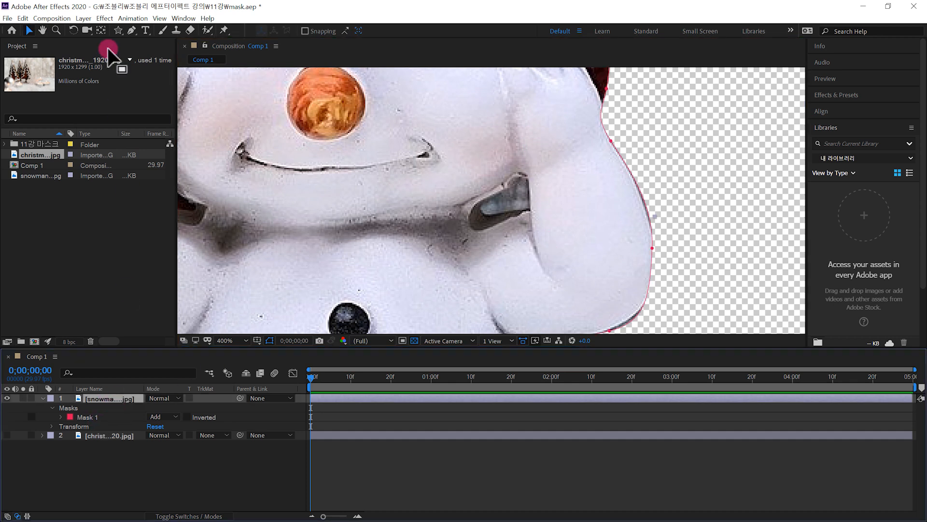
click(132, 31)
click(523, 182)
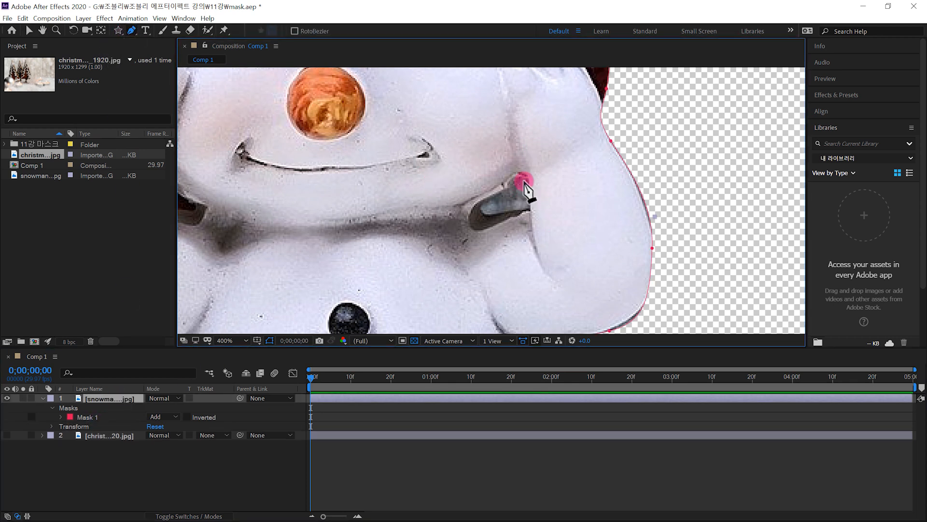
click(512, 185)
drag(479, 206, 500, 213)
click(531, 211)
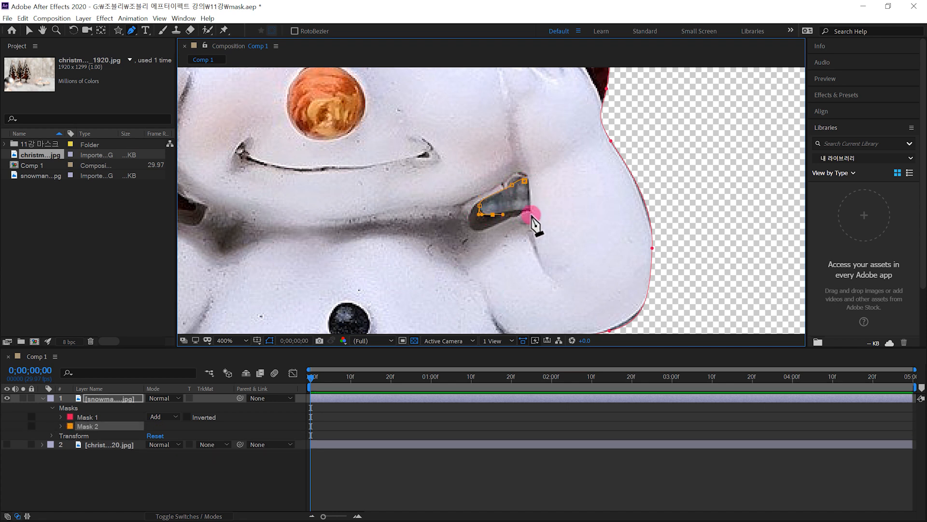
click(524, 182)
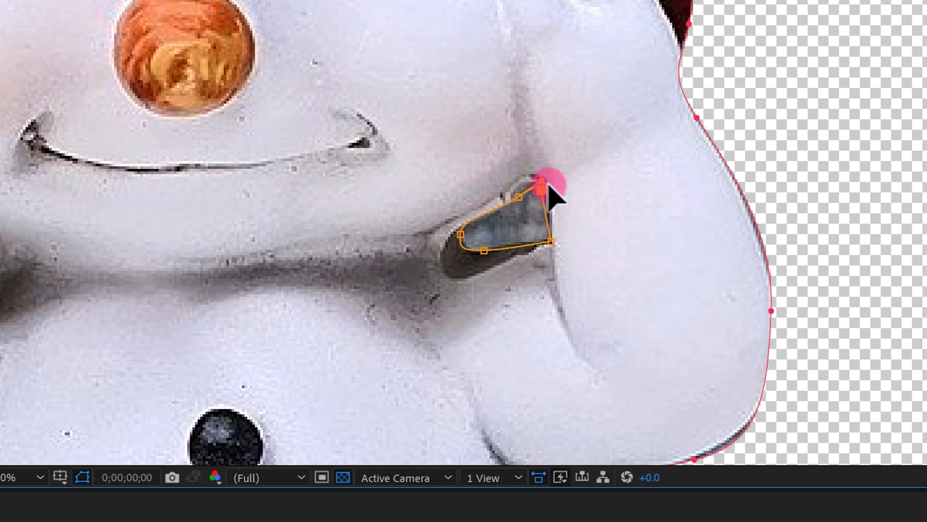
- Draw another closed Pen tool mask around the dark gap between the chin and the left-hand arm
drag(371, 245, 387, 255)
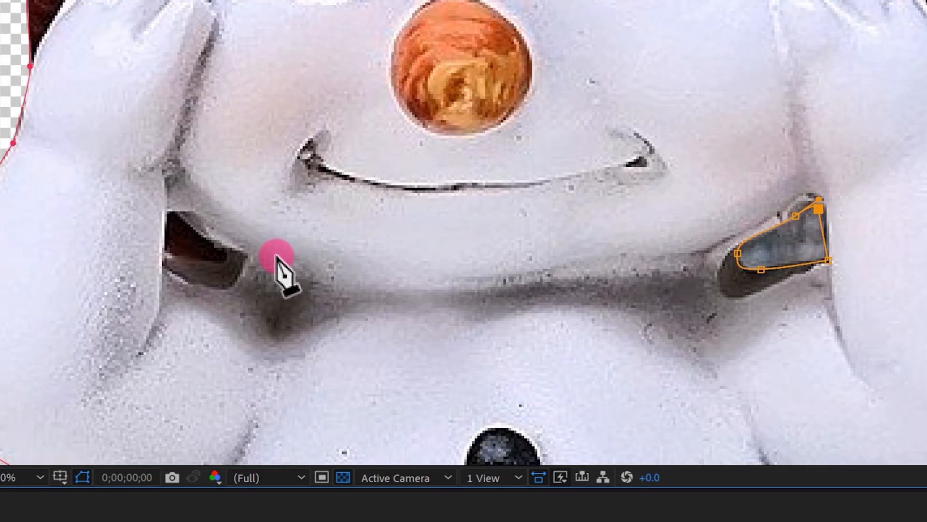
click(177, 212)
drag(232, 251, 239, 249)
drag(240, 248, 247, 251)
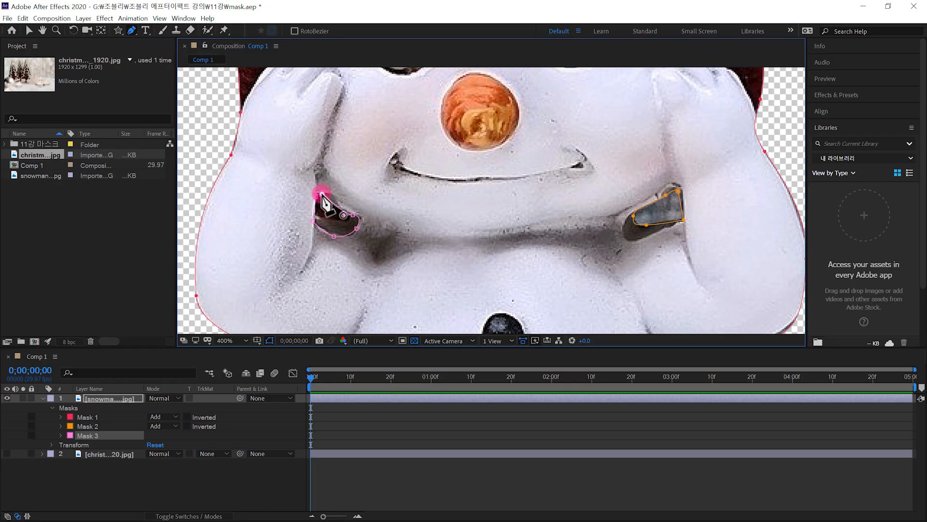
click(322, 193)
scroll(445, 213, down, 4)
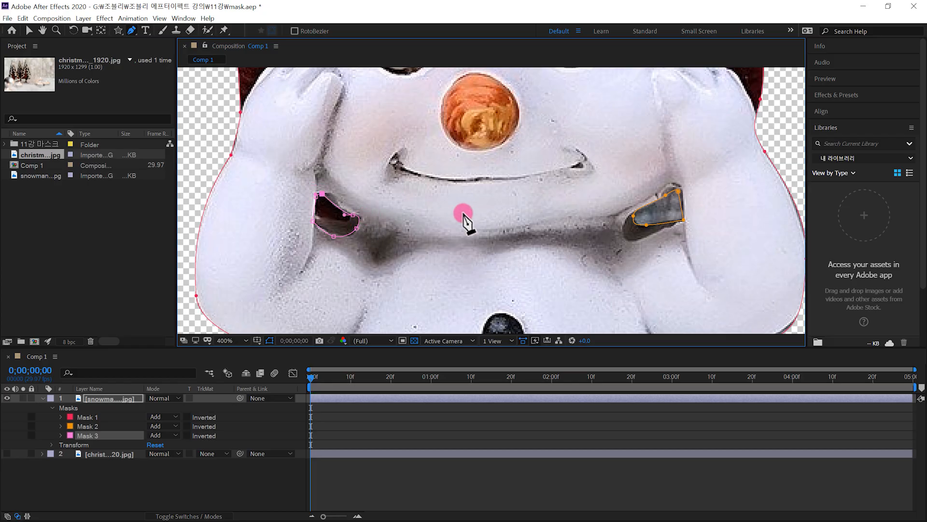
scroll(589, 210, up, 2)
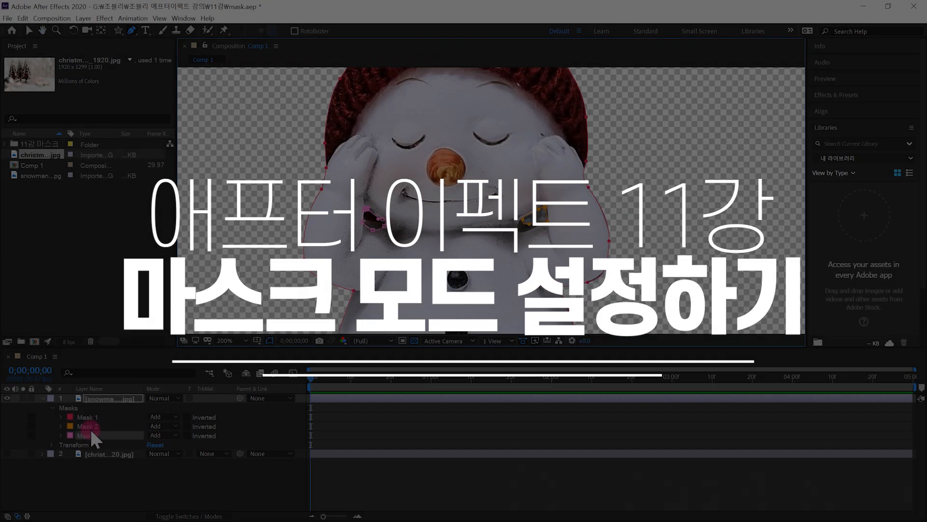
- Collapse the snowman layer's properties and reveal only the mask paths of its three masks
click(90, 432)
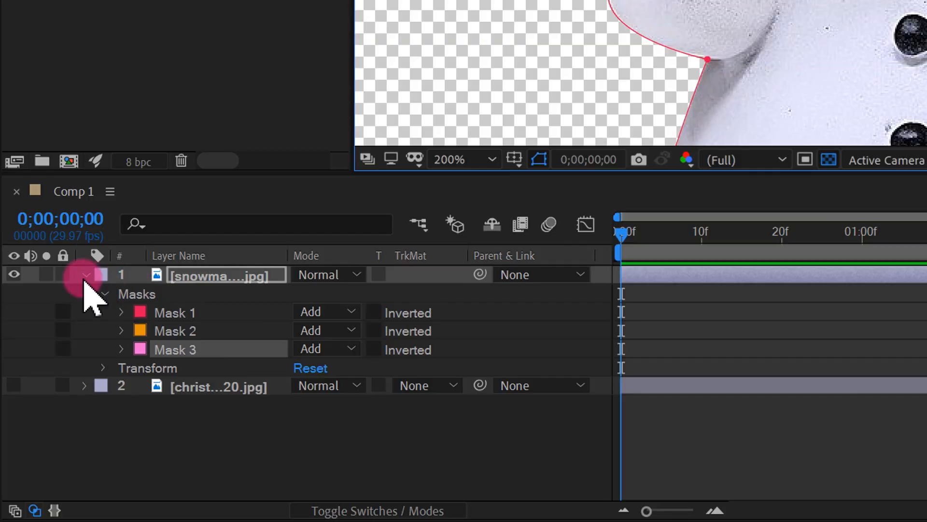
click(83, 276)
click(215, 277)
click(222, 278)
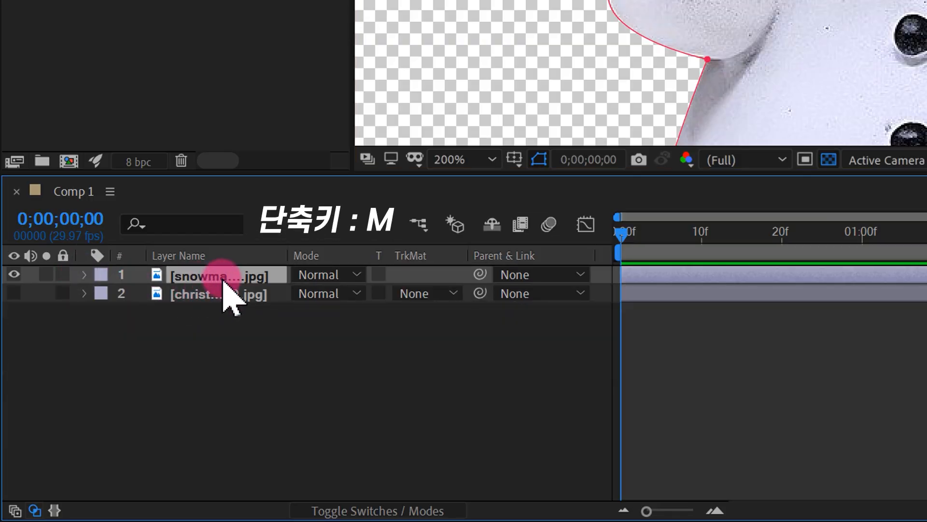
key(m)
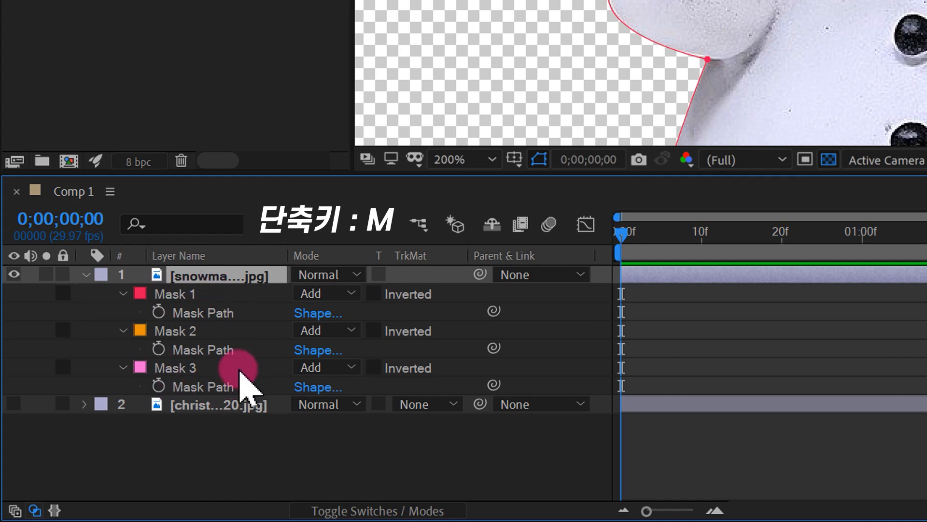
- Set the mode of Mask 2, around the right-hand arm gap, to Subtract
click(177, 330)
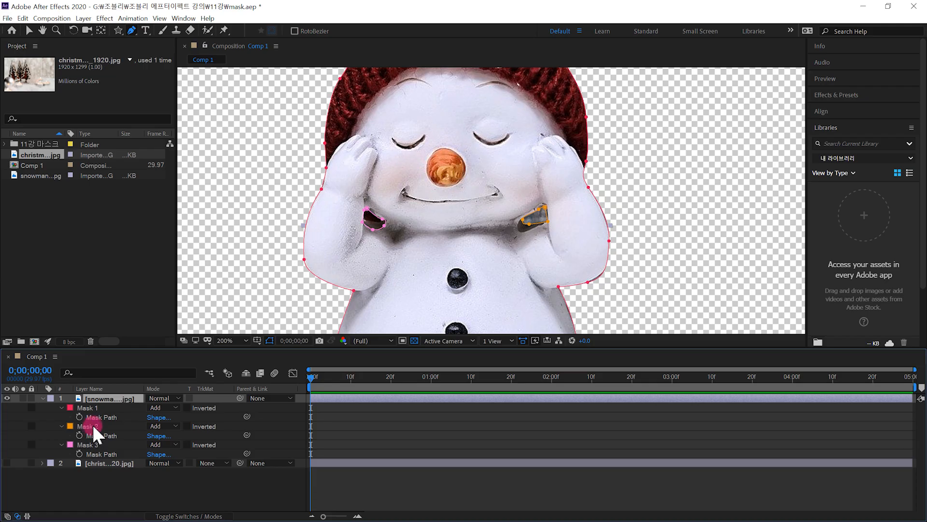
click(94, 442)
click(93, 426)
click(93, 442)
click(89, 428)
click(542, 214)
click(230, 406)
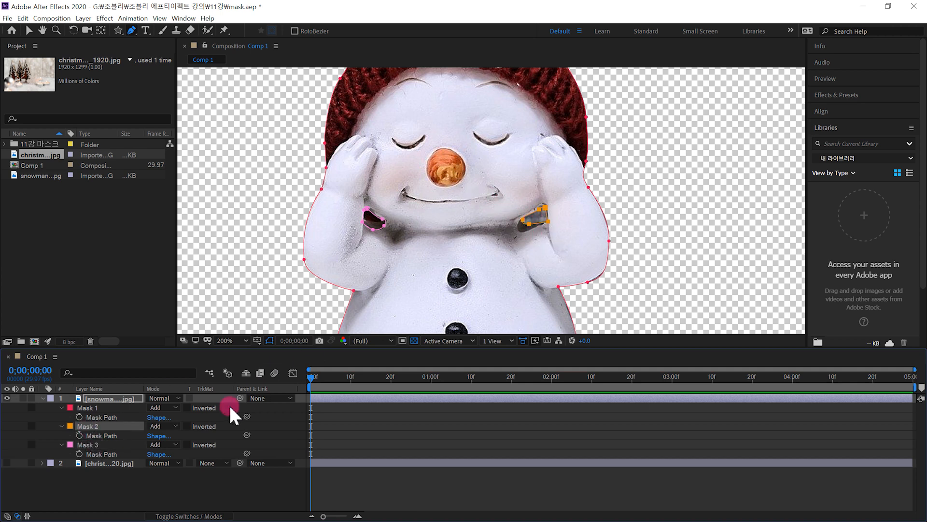
click(176, 426)
click(188, 459)
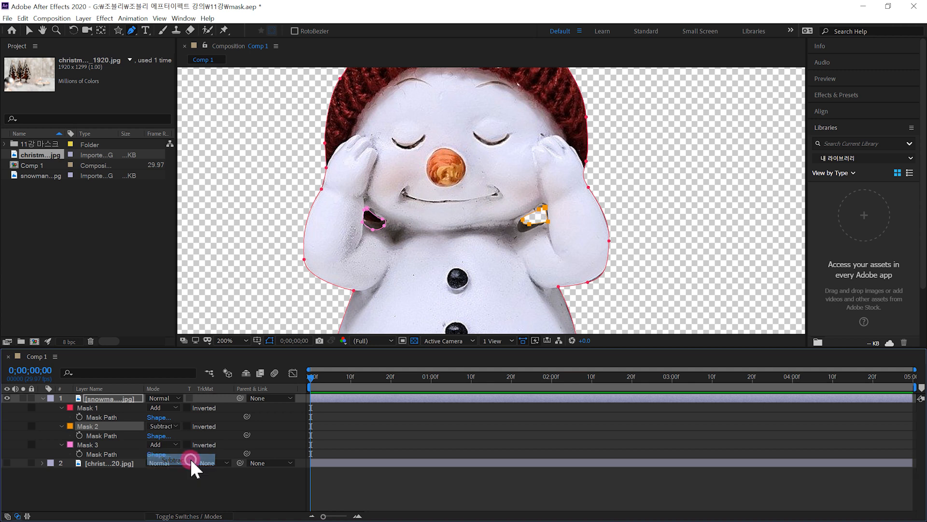
- Set the mode of Mask 3, around the left-hand arm gap, to Subtract and review the other mask mode options
click(94, 435)
click(95, 445)
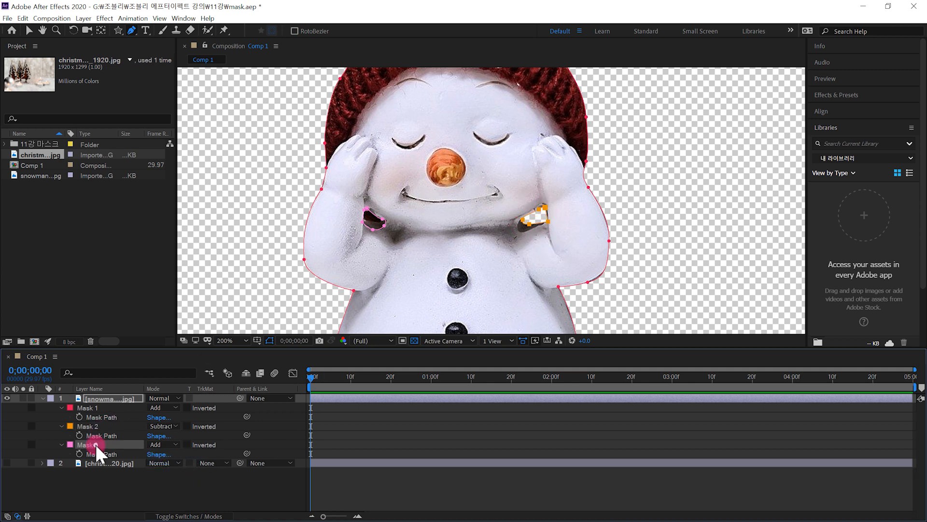
click(168, 443)
click(188, 389)
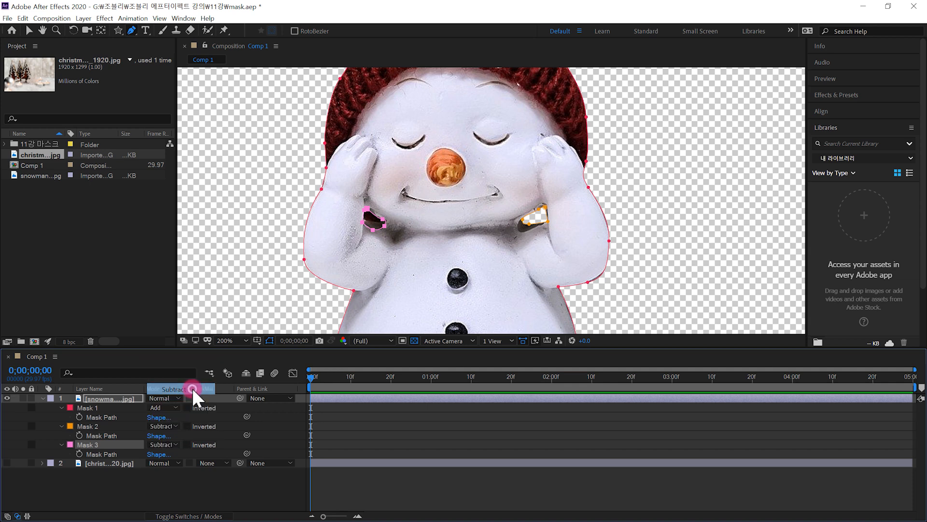
key(comma)
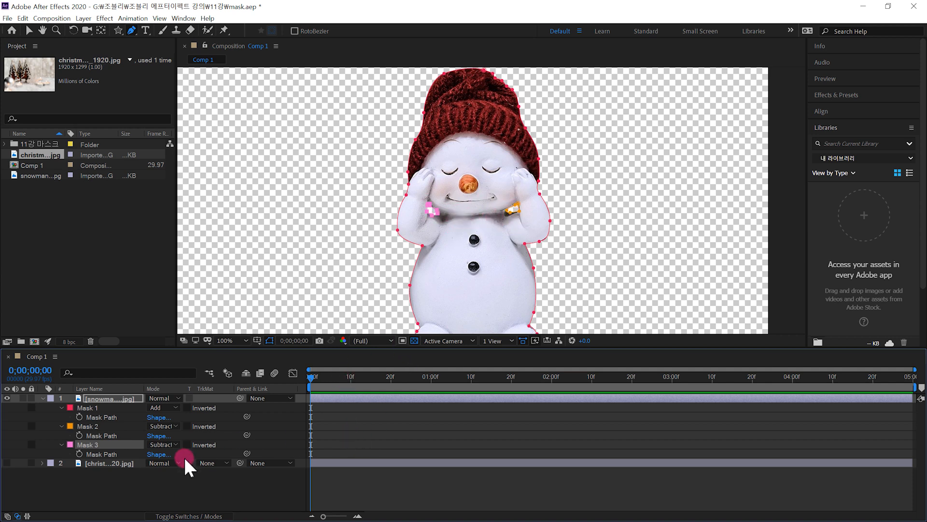
click(177, 444)
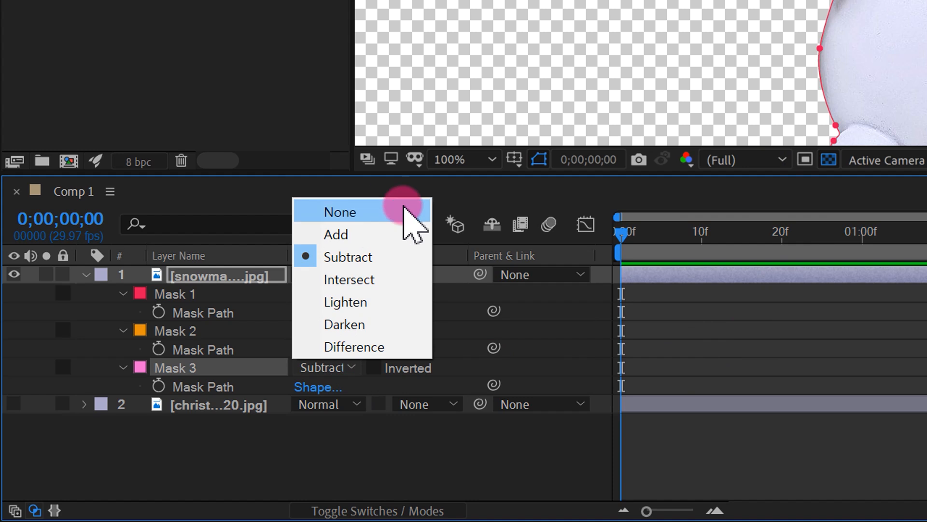
click(666, 486)
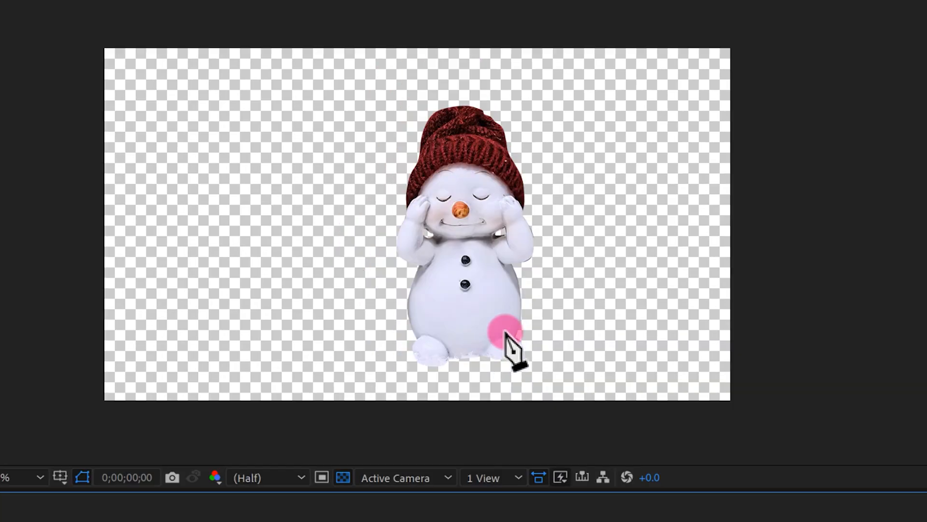
- Show the Christmas background layer and move the snowman cutout slightly left with the Selection tool
scroll(507, 333, up, 2)
scroll(546, 348, down, 2)
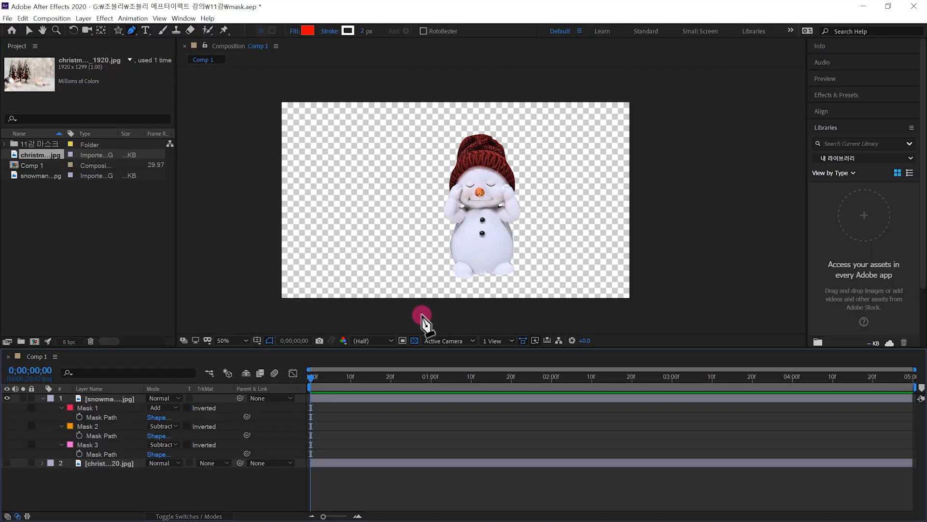
click(7, 464)
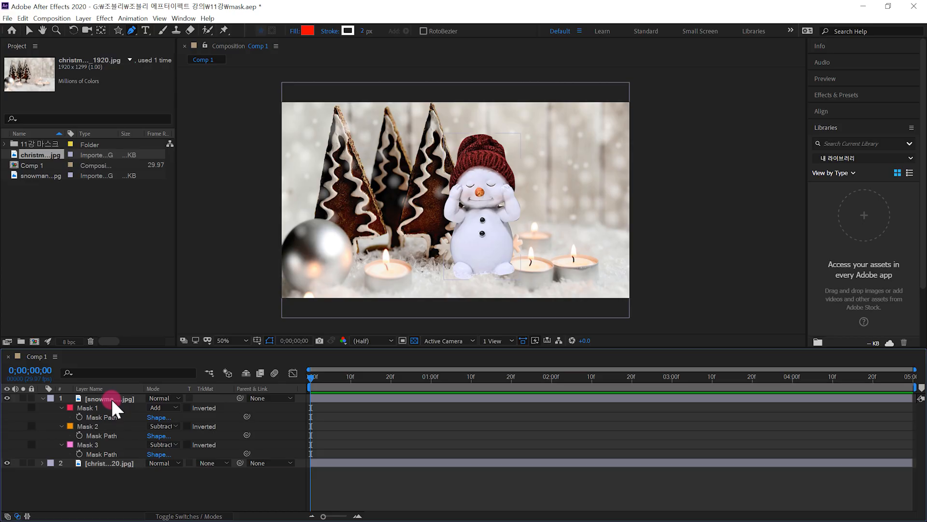
click(128, 398)
click(28, 30)
mouse_move(484, 248)
mouse_down()
mouse_move(436, 247)
mouse_move(472, 247)
mouse_up()
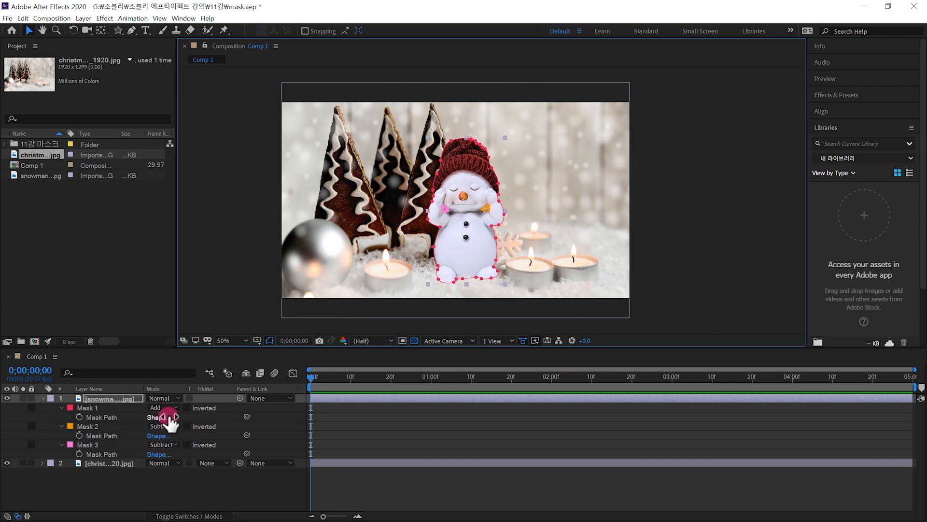
- Reveal the snowman layer's Scale property, set it to 96%, and deselect the layer
key(s)
drag(167, 410, 166, 409)
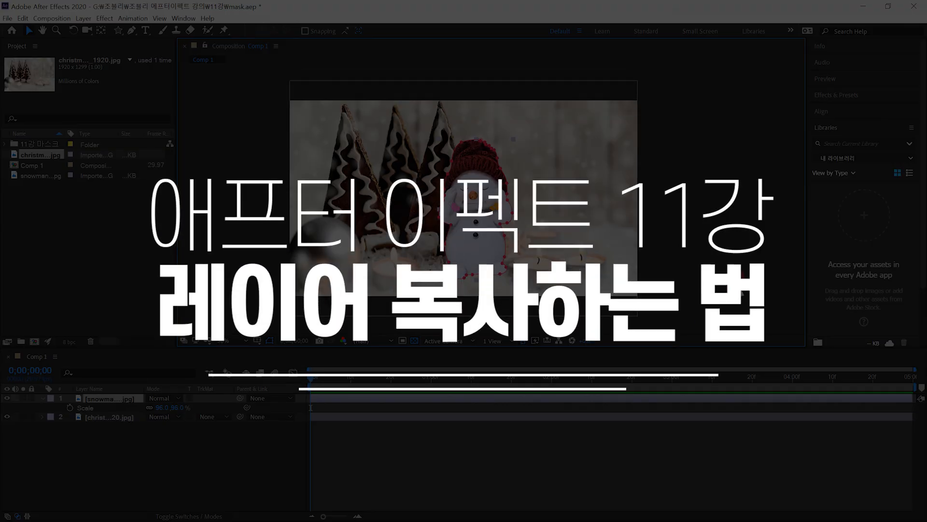
click(178, 452)
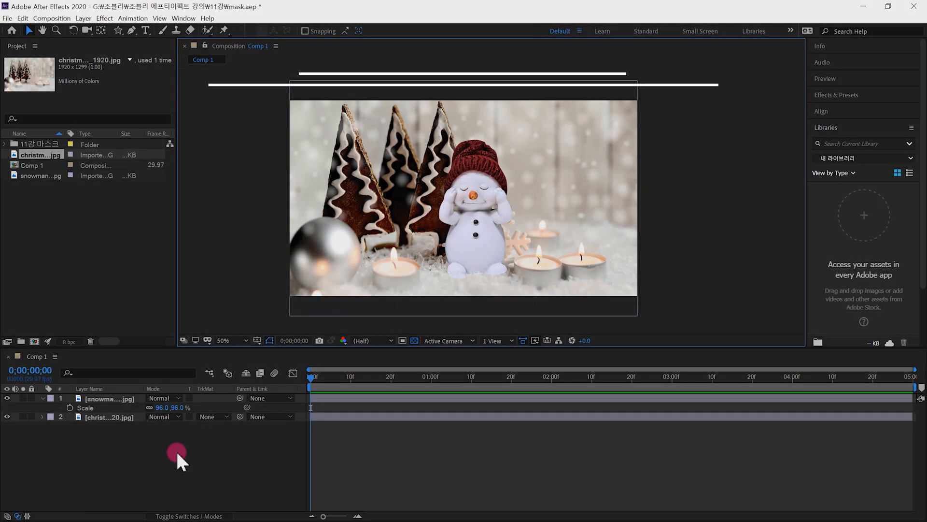
- Duplicate the snowman layer twice and arrange the three snowmen side by side beside the chocolate trees
click(113, 399)
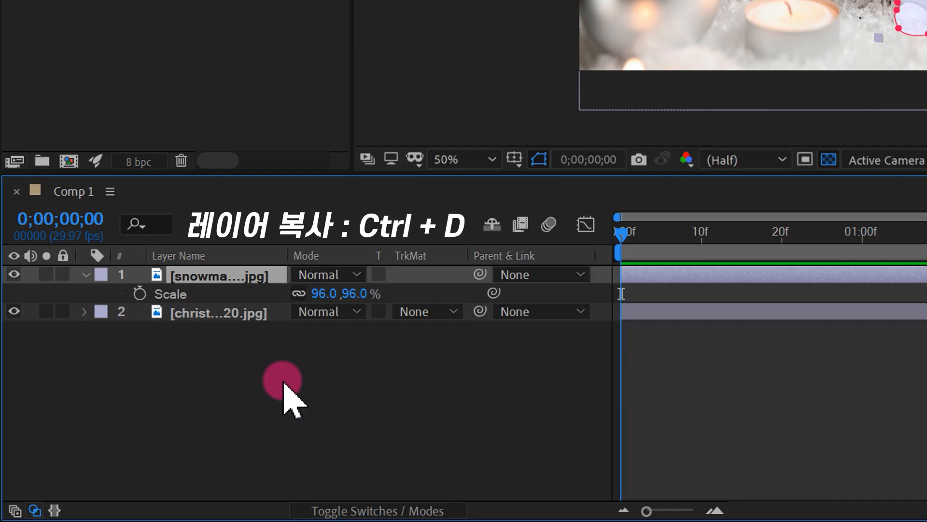
key(ctrl+d)
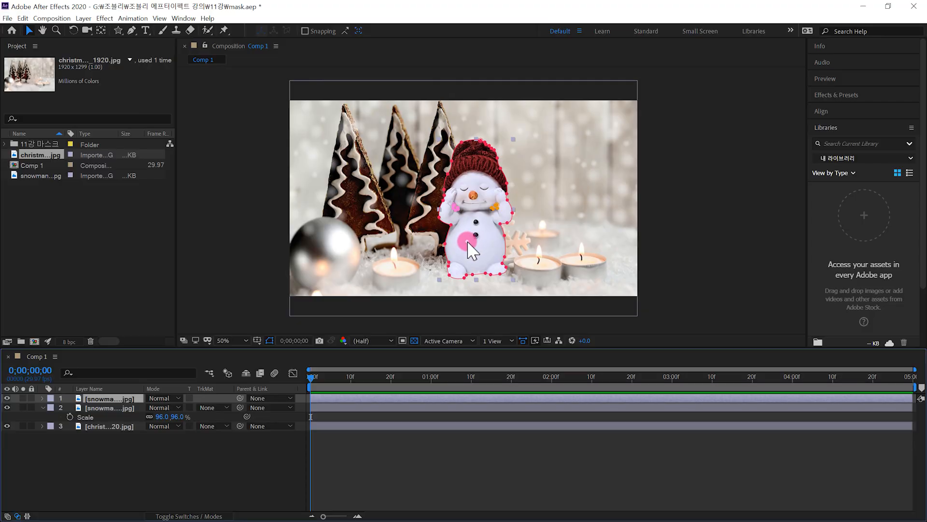
drag(468, 242, 526, 239)
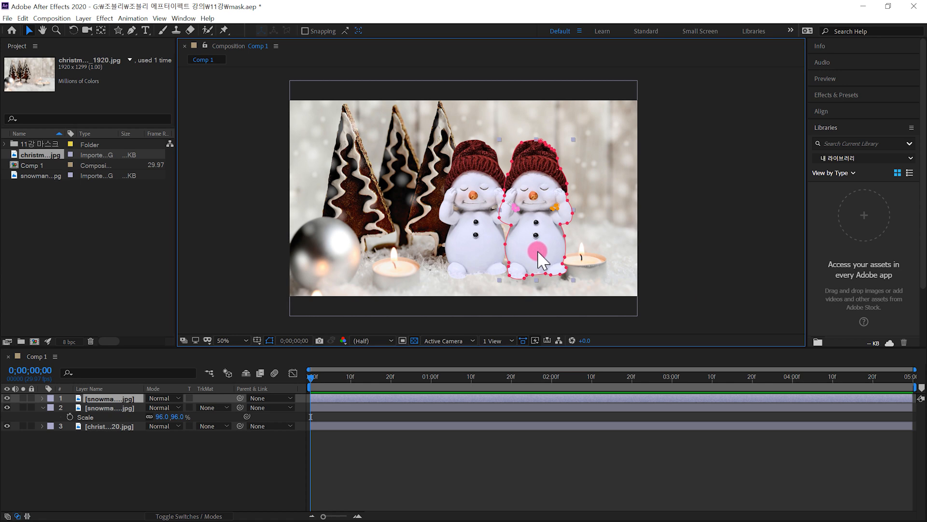
key(ctrl+d)
drag(541, 248, 593, 245)
click(677, 260)
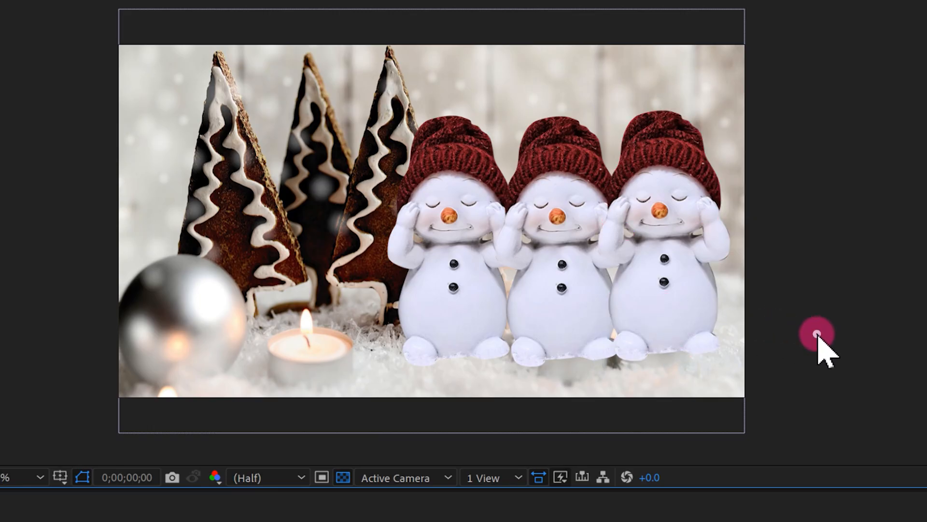
drag(428, 300, 410, 294)
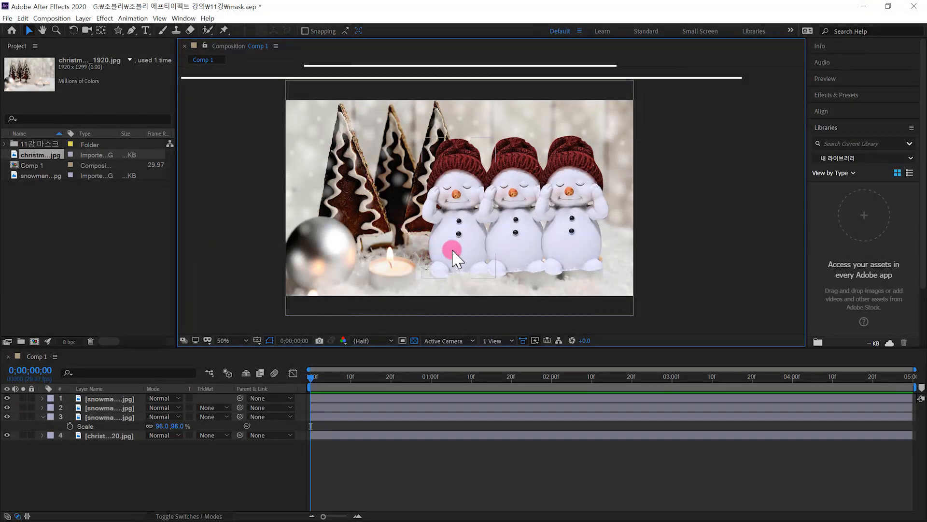
- Apply the Curves color correction effect to the leftmost snowman layer
click(453, 251)
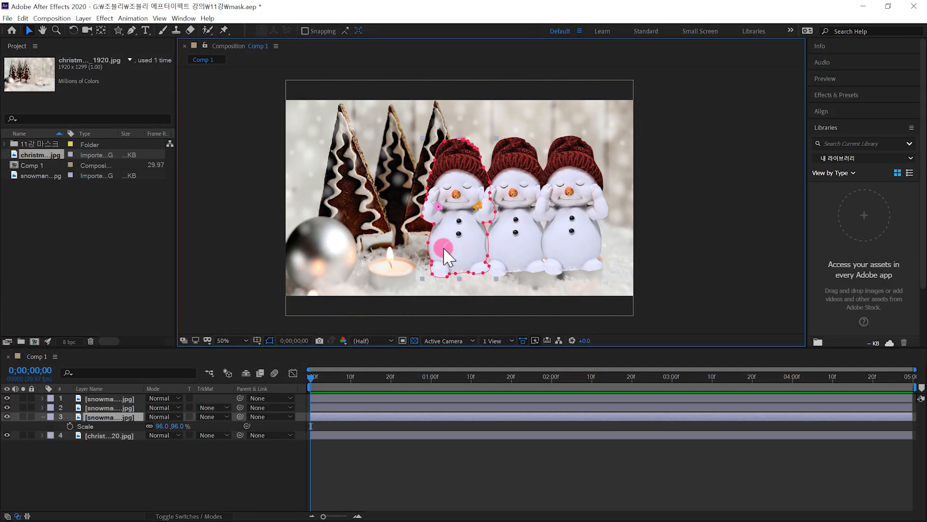
click(643, 229)
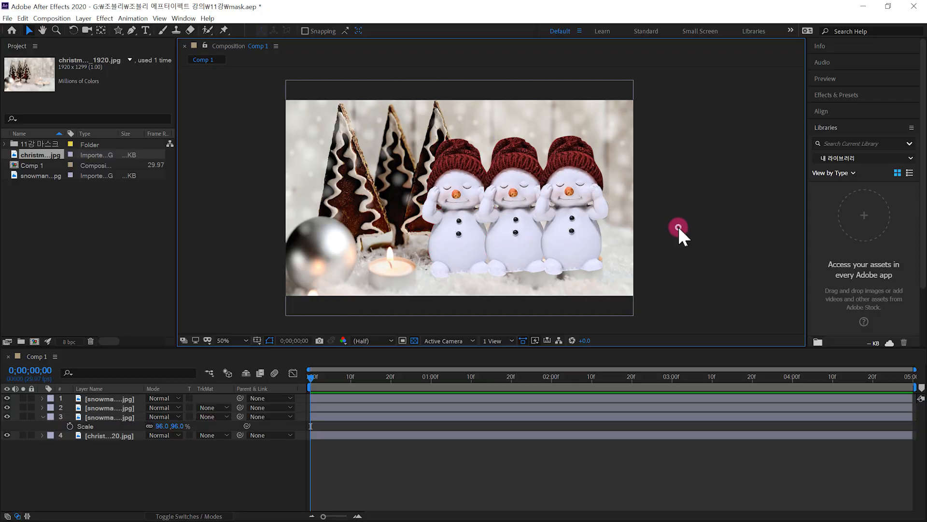
click(542, 273)
click(447, 278)
click(472, 227)
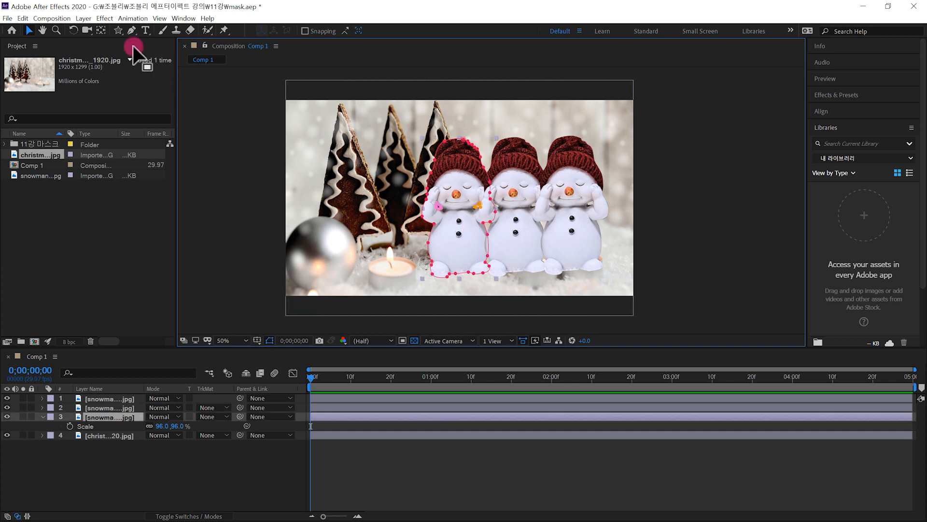
click(105, 18)
mouse_move(178, 136)
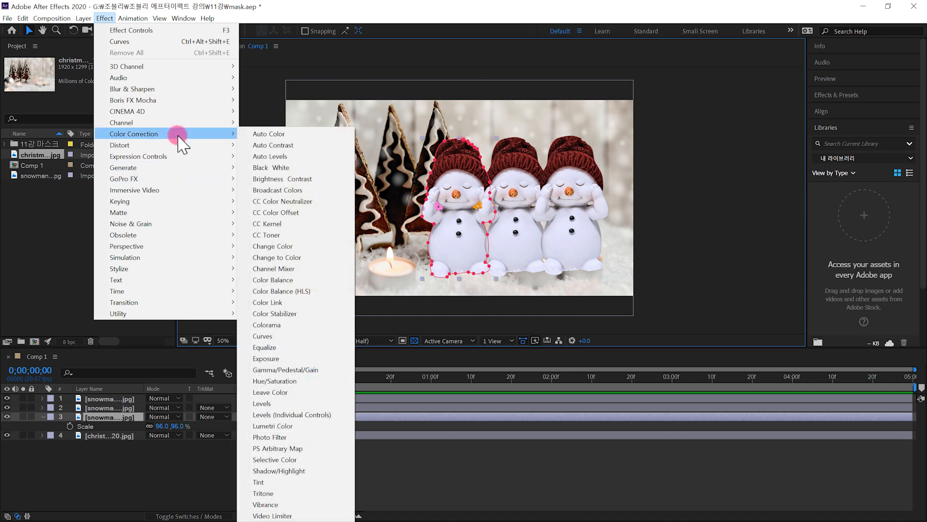
click(321, 335)
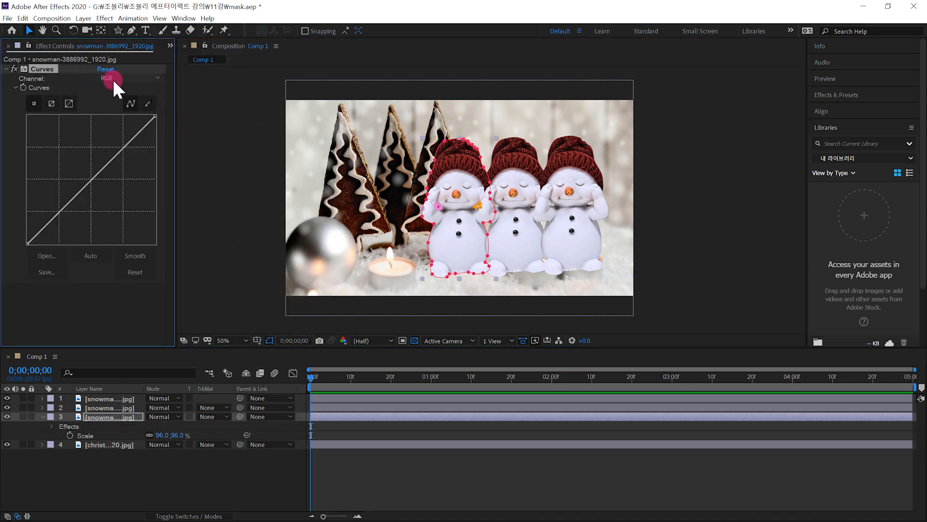
- Set the Curves channel to Blue and bend its curve slightly below the diagonal to give the leftmost snowman a warmer tone
click(138, 76)
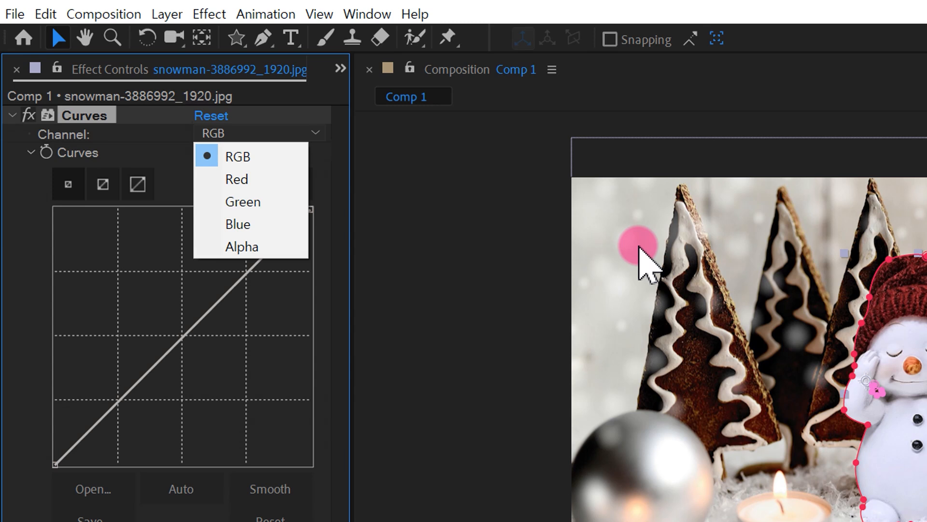
click(280, 225)
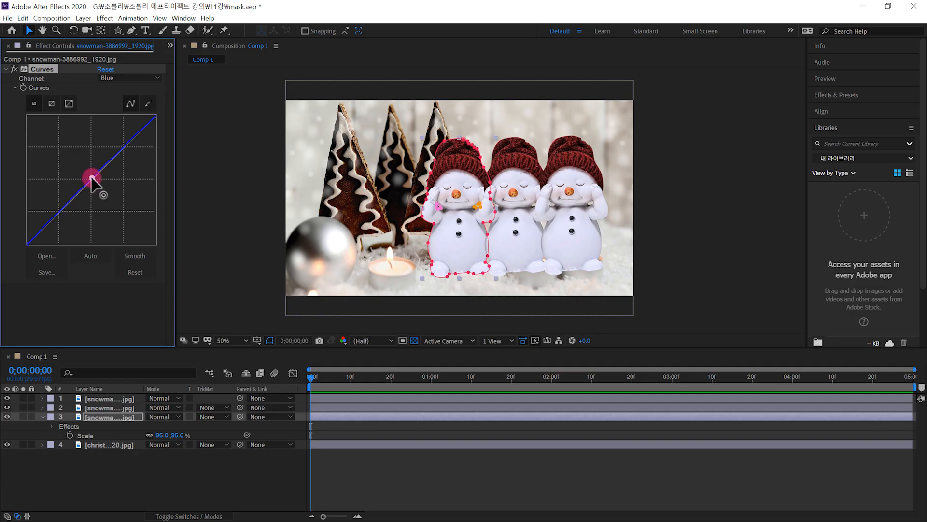
drag(92, 178, 86, 173)
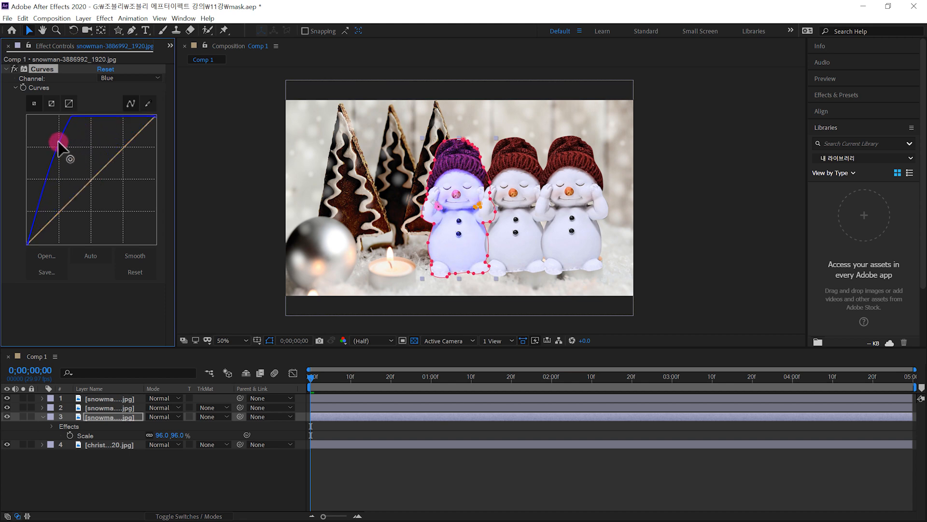
drag(58, 140, 80, 161)
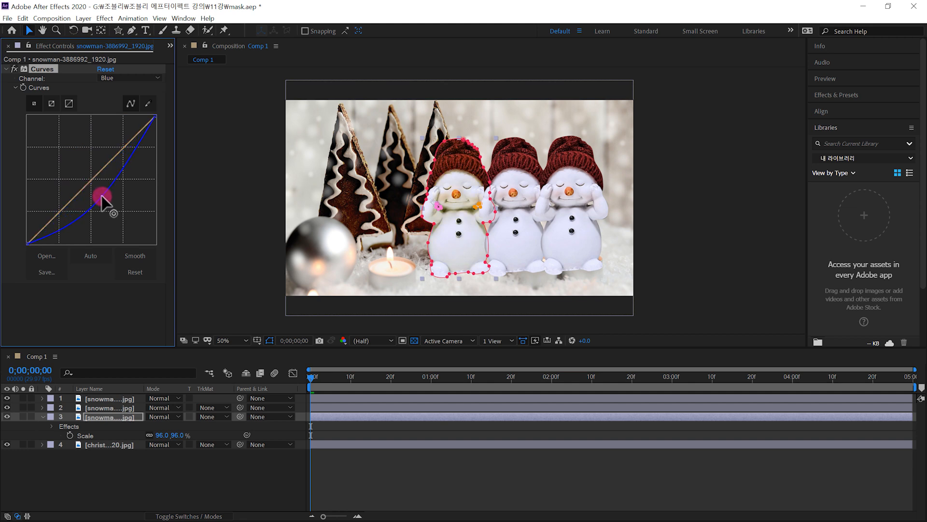
drag(97, 183, 103, 188)
click(126, 308)
click(31, 88)
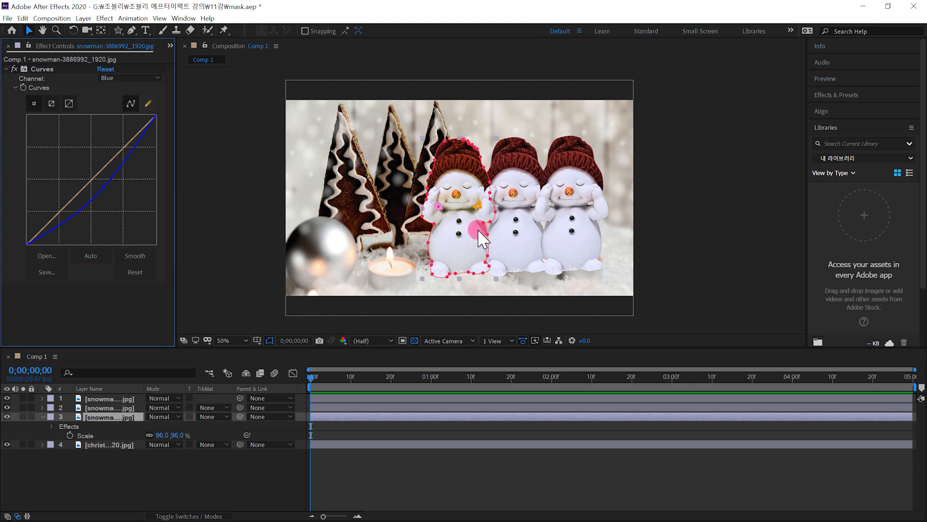
drag(106, 190, 99, 190)
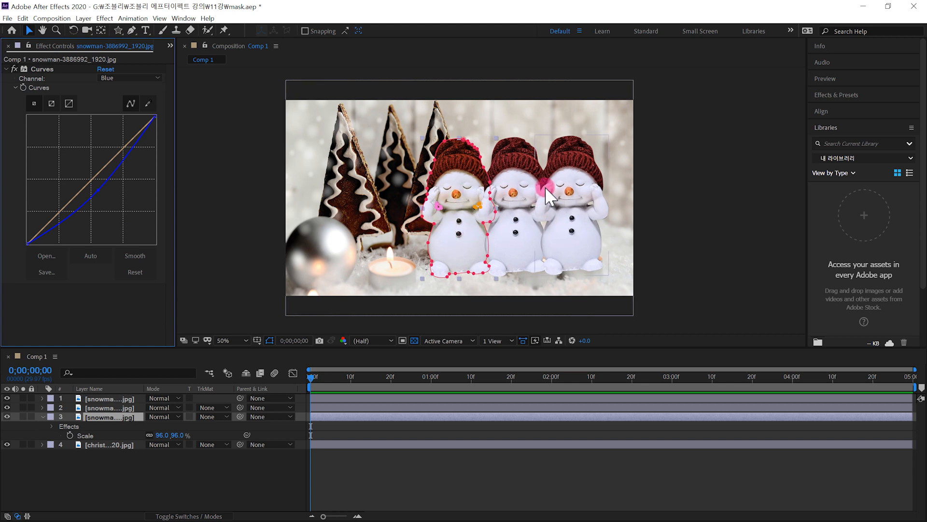
- Copy the Curves effect from the leftmost snowman, paste it onto the other two snowman layers, and deselect them
click(44, 68)
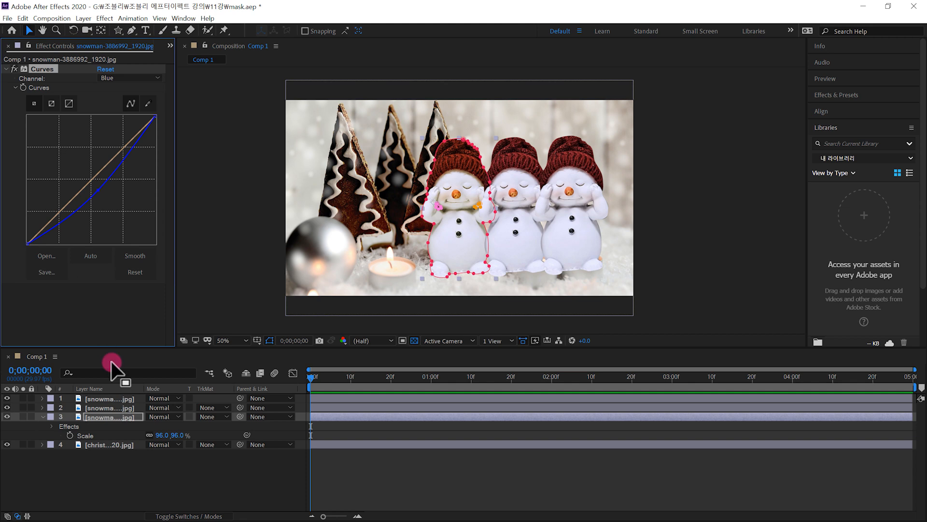
click(112, 407)
ctrl+click(112, 398)
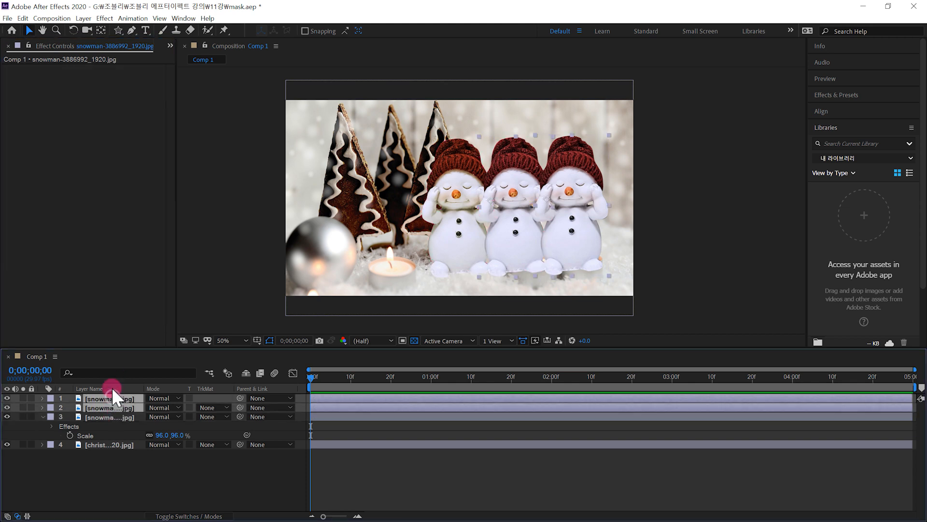
key(ctrl+v)
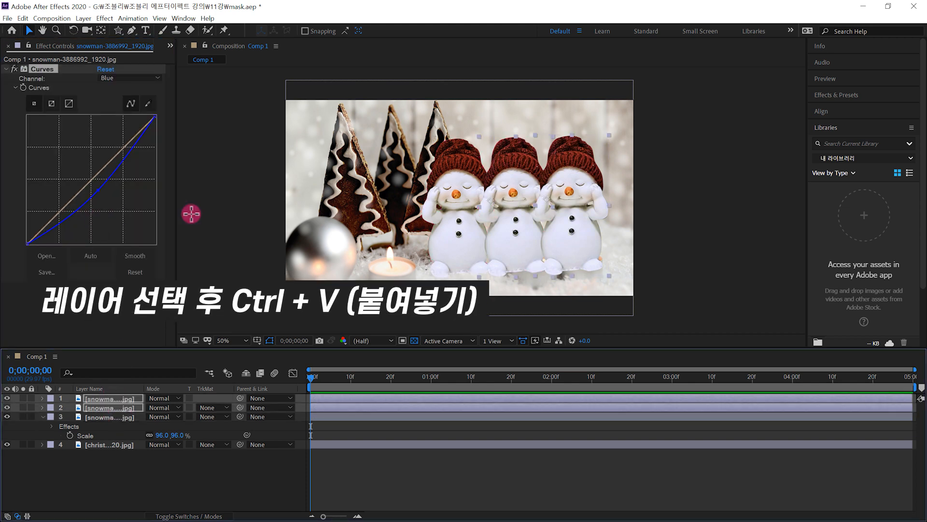
click(685, 236)
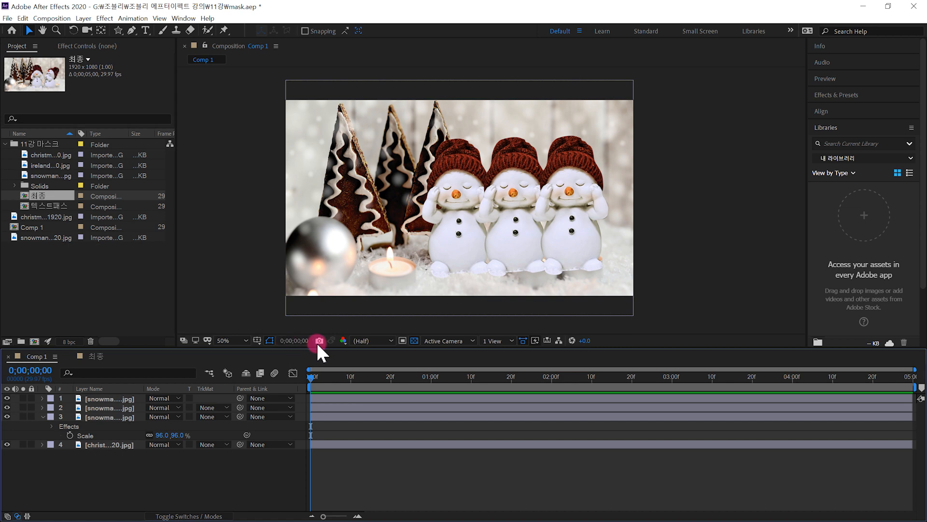
- Preview the 최종 composition and scrub through the 텍스트패스 composition to examine how its text moves along the path
click(99, 357)
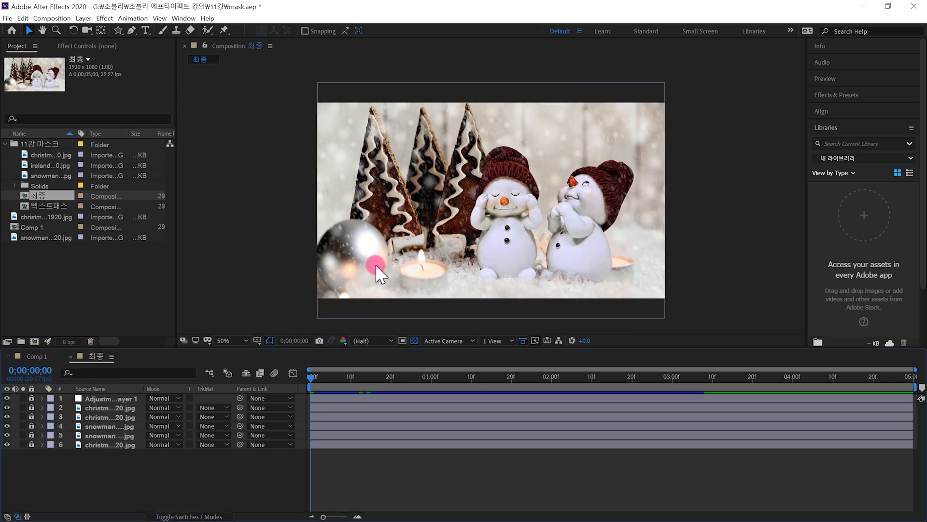
key(space)
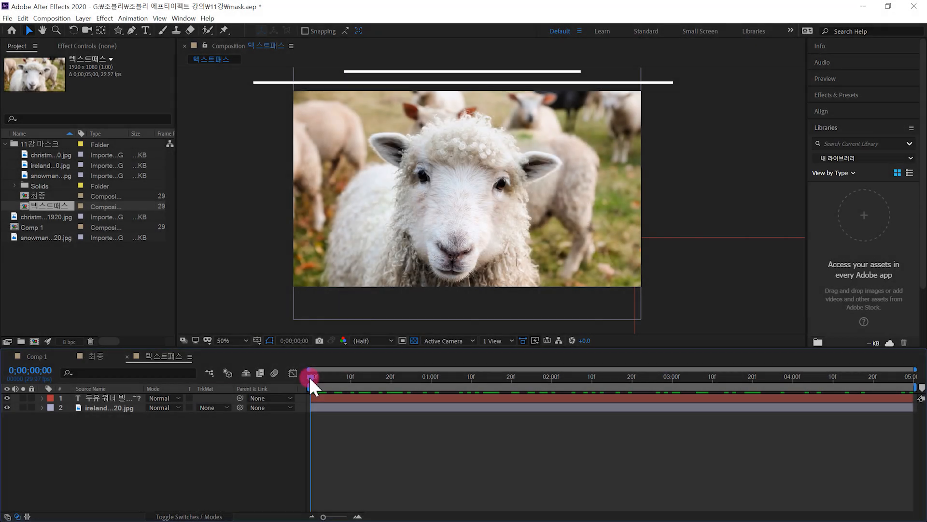
drag(309, 376, 448, 375)
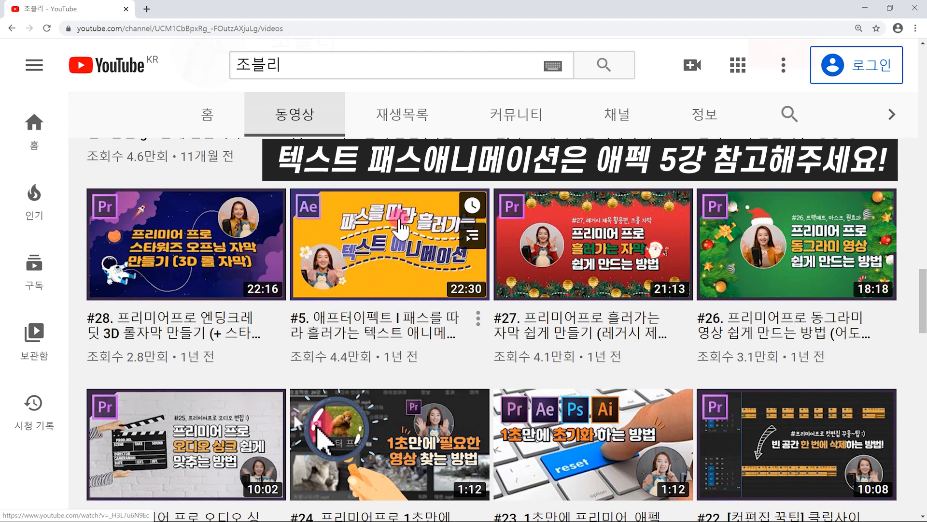
click(865, 9)
drag(371, 382, 408, 419)
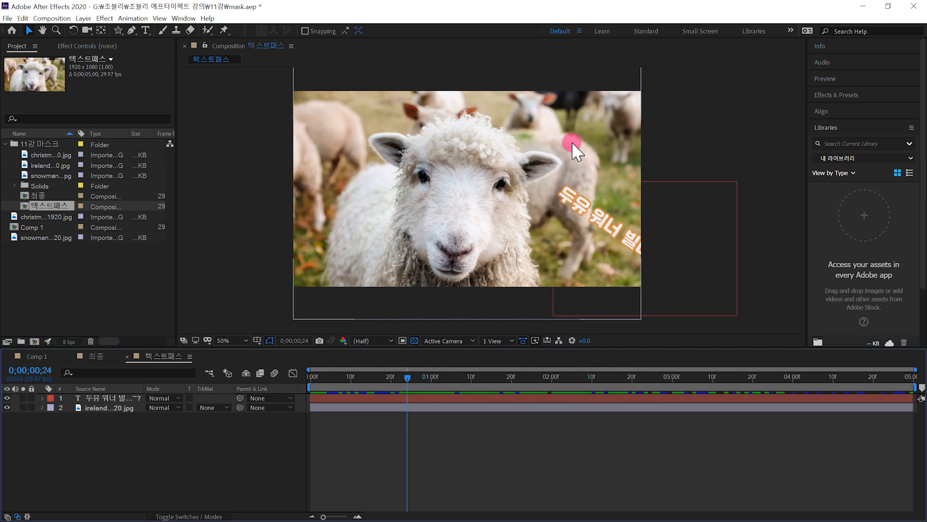
drag(413, 381, 604, 382)
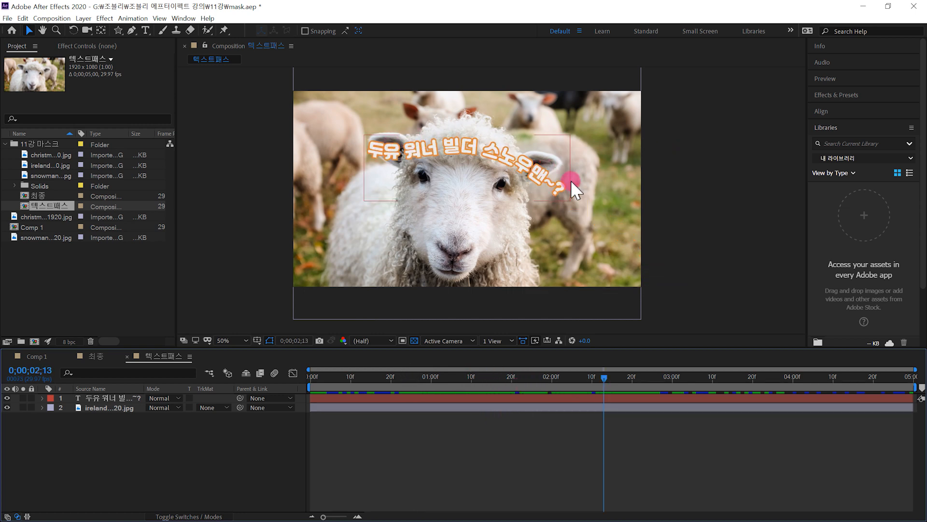
click(341, 152)
drag(517, 393, 335, 392)
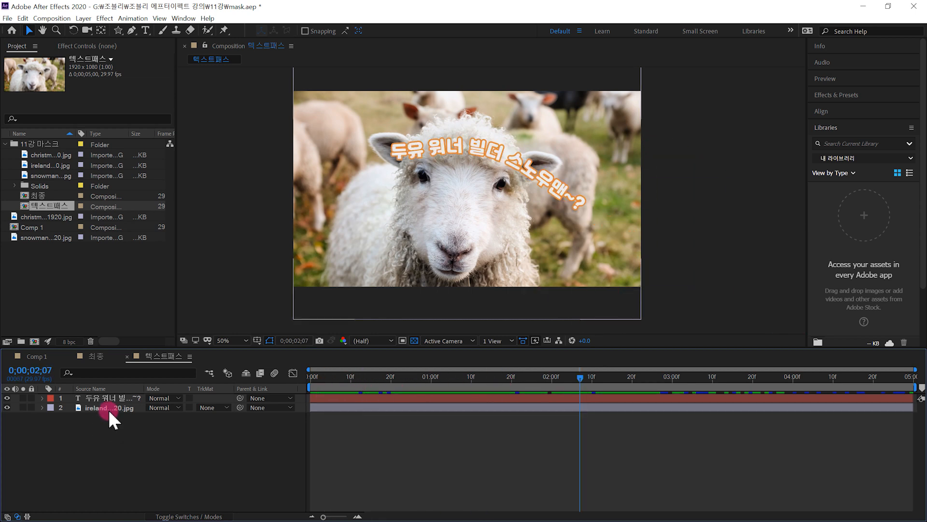
- Duplicate the ireland sheep image layer and place the copy above the text layer
click(108, 408)
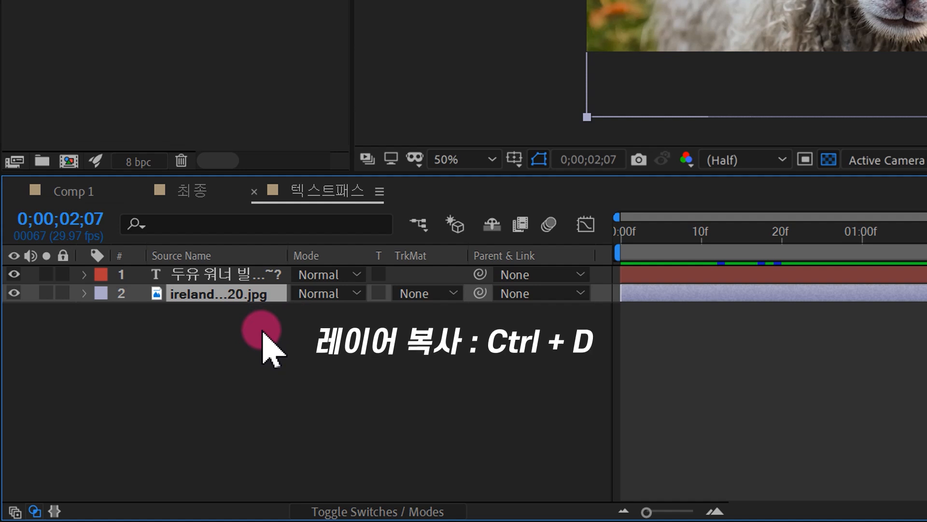
key(ctrl+d)
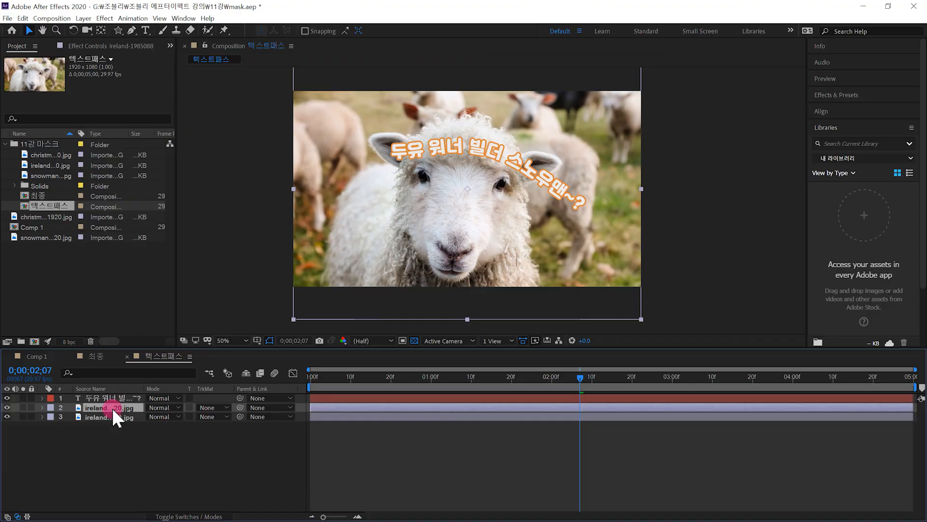
drag(113, 410, 113, 395)
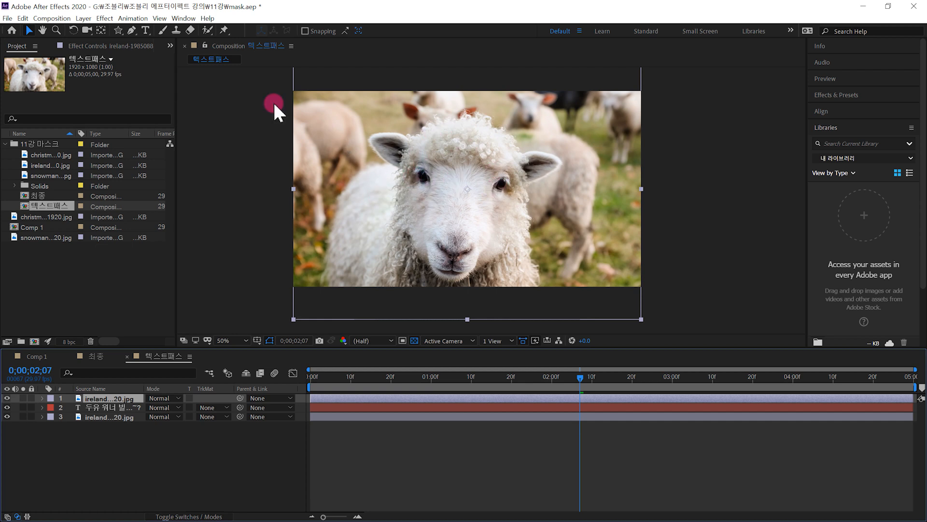
- Draw a closed mask around the sheep's face on the top image layer with the Pen tool
click(132, 30)
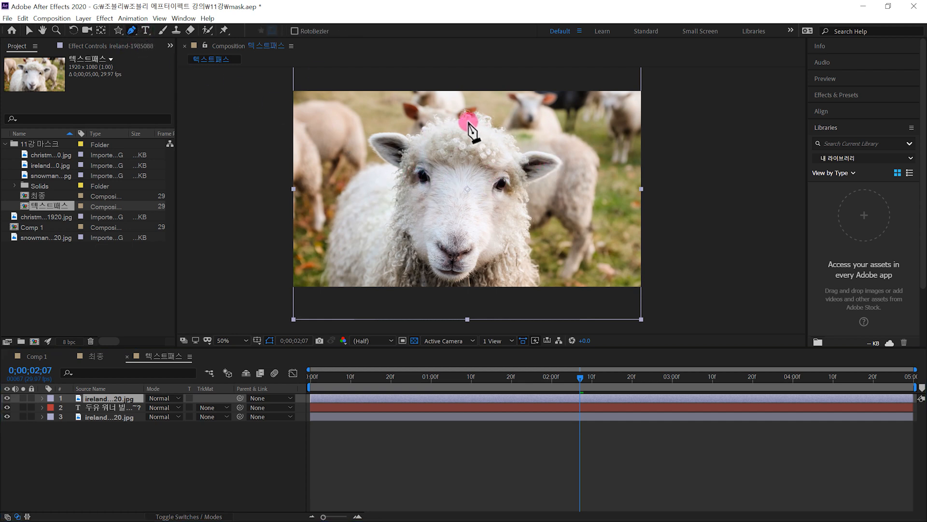
click(464, 119)
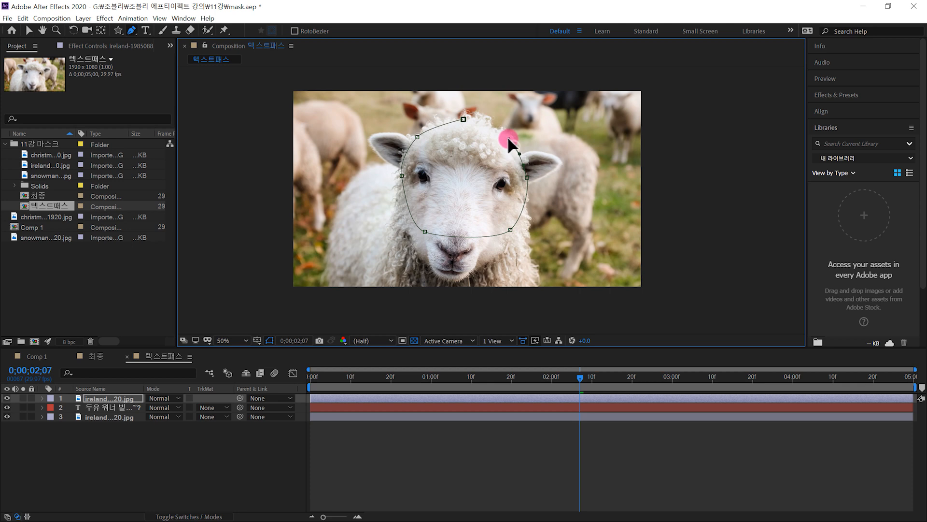
- Toggle the three layers' visibility to examine how they stack, restore them, and scrub the timeline to check the text passing behind the face
click(6, 416)
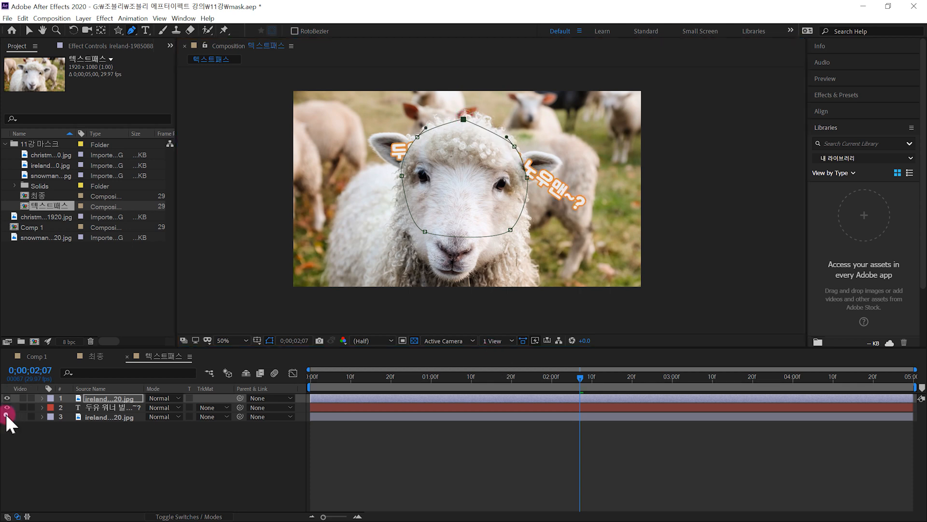
click(6, 408)
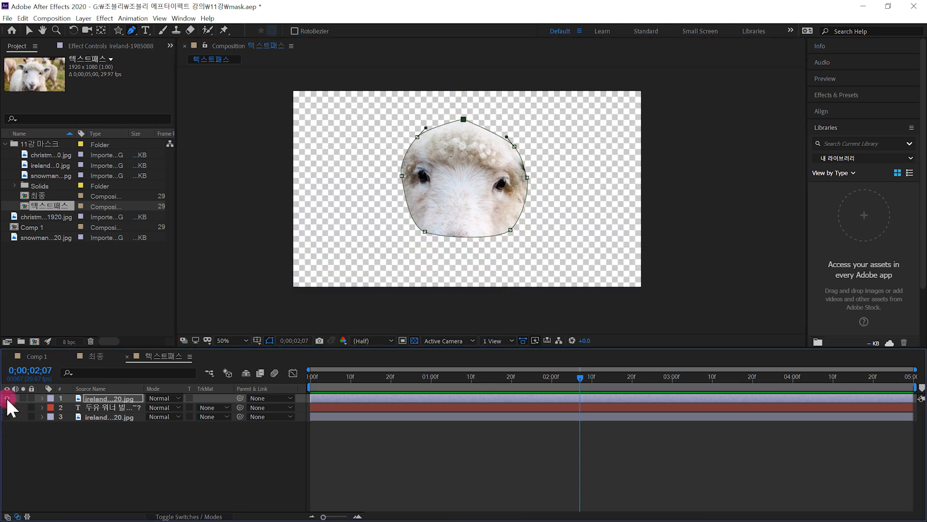
click(7, 398)
click(7, 408)
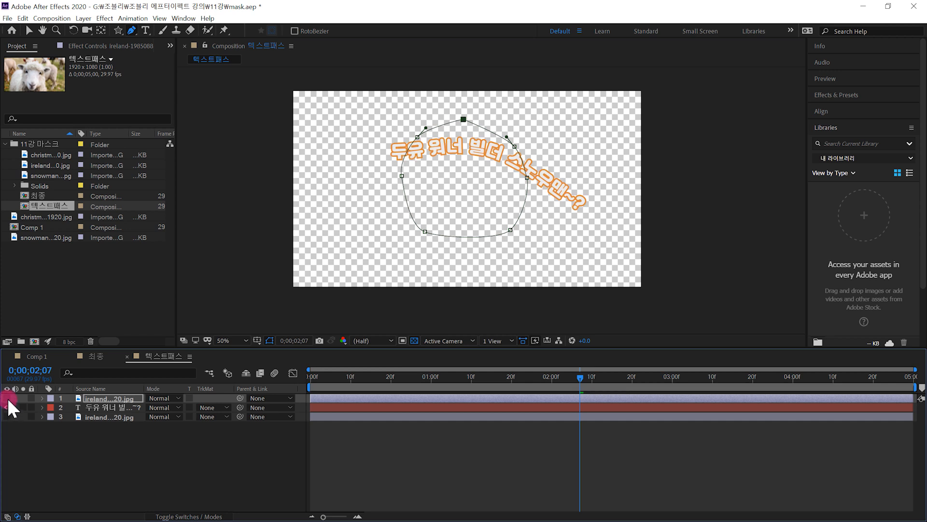
click(6, 398)
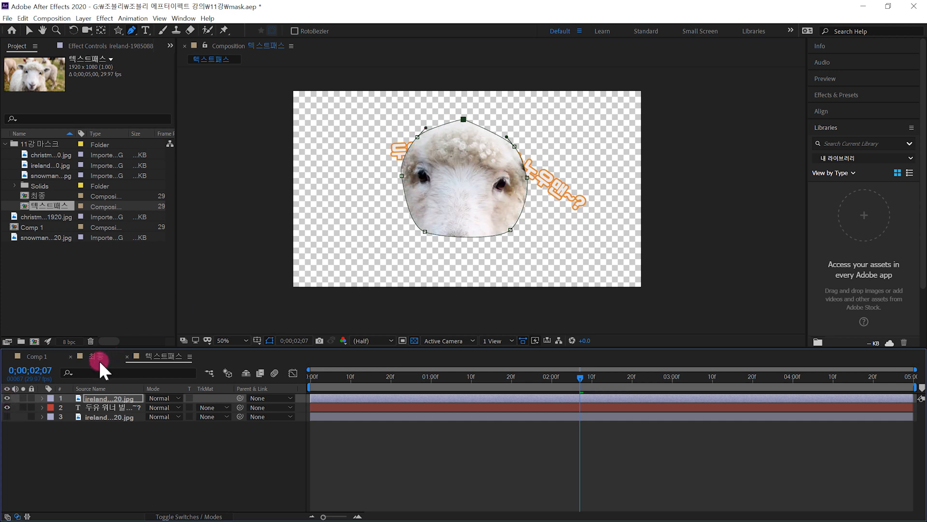
click(7, 416)
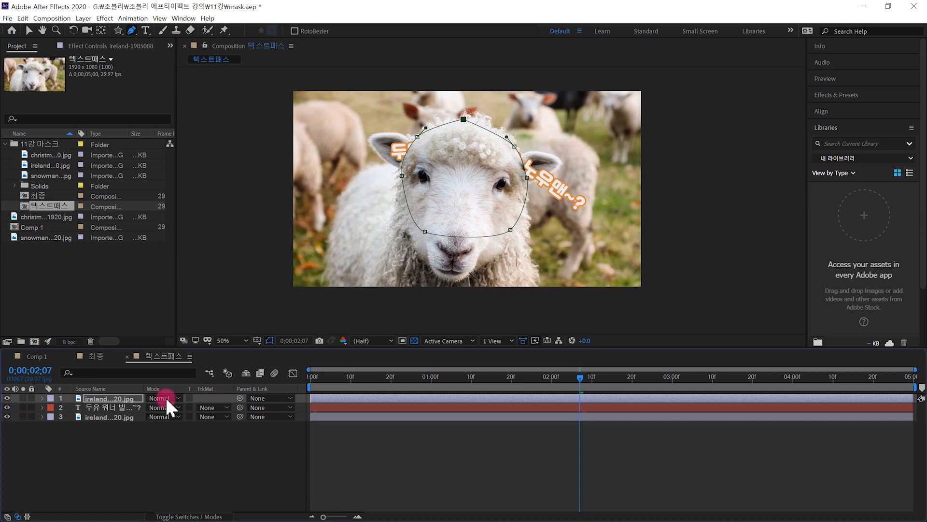
click(460, 448)
drag(483, 384, 790, 359)
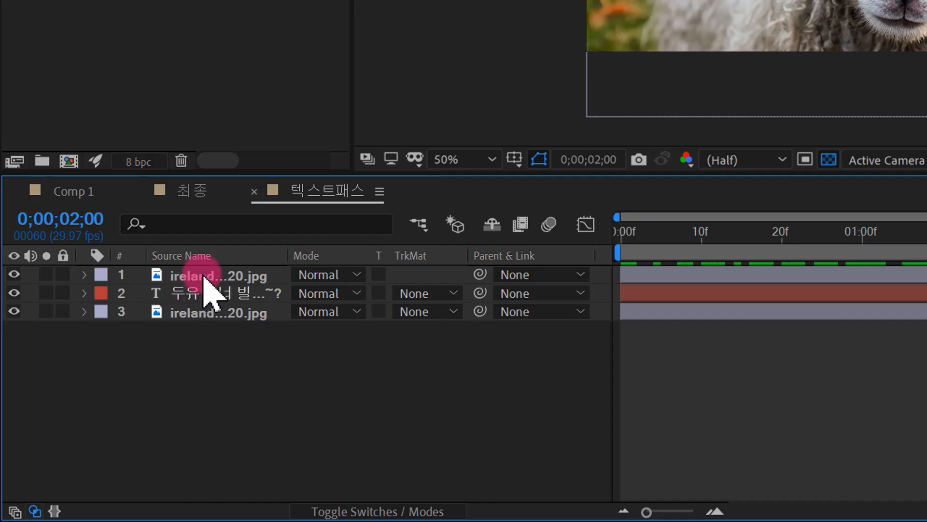
- Reveal the top sheep layer's mask properties and set the feather of Mask 1 to 24 pixels
click(204, 276)
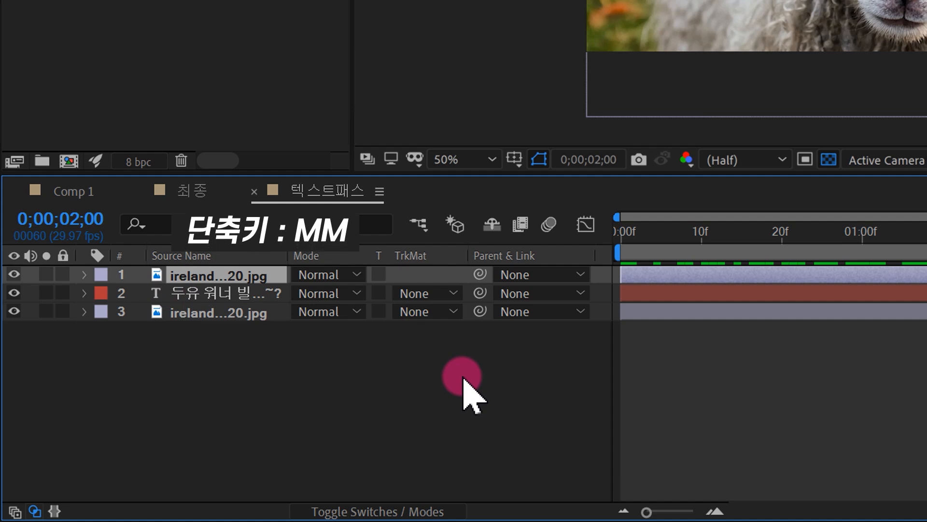
key(m)
key(m)
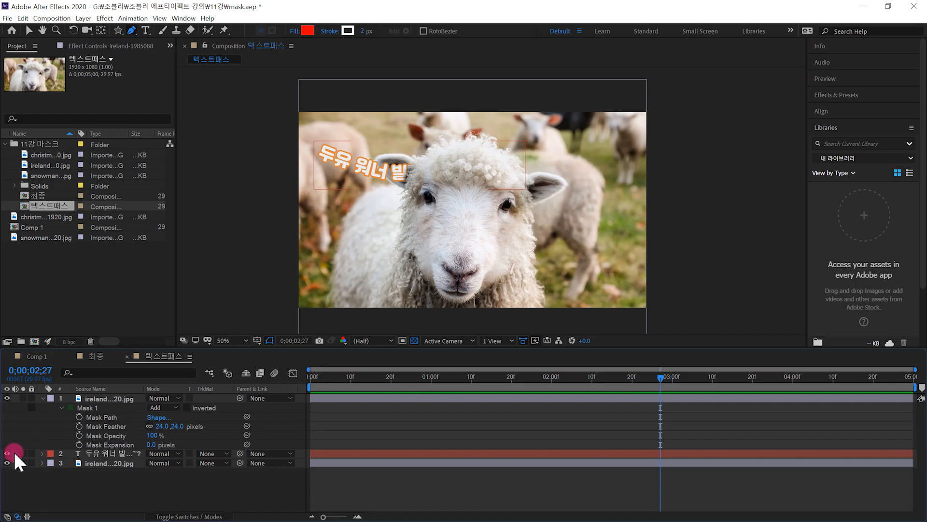
- Hide the text layer and the bottom sheep layer to inspect the feathered face mask on its own
click(7, 453)
click(6, 463)
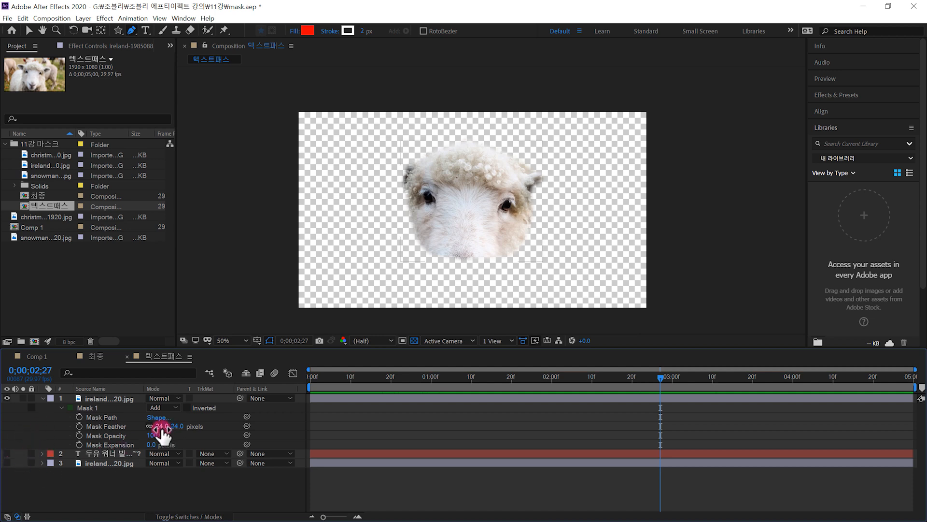
- Try Mask 1's feather at 0 pixels, restore it to 24 pixels, and test its opacity before returning it to 100%
mouse_move(161, 428)
mouse_down()
mouse_move(192, 423)
mouse_move(102, 444)
mouse_up()
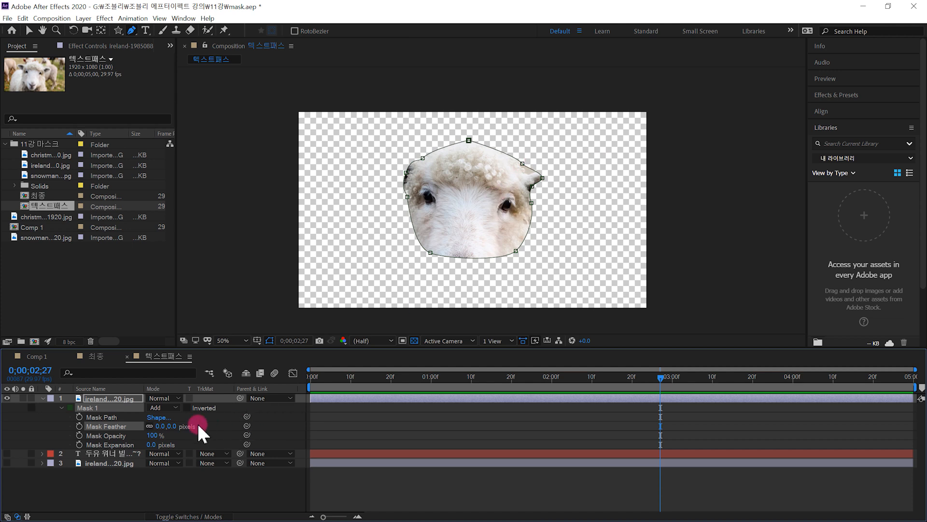
drag(161, 428, 115, 440)
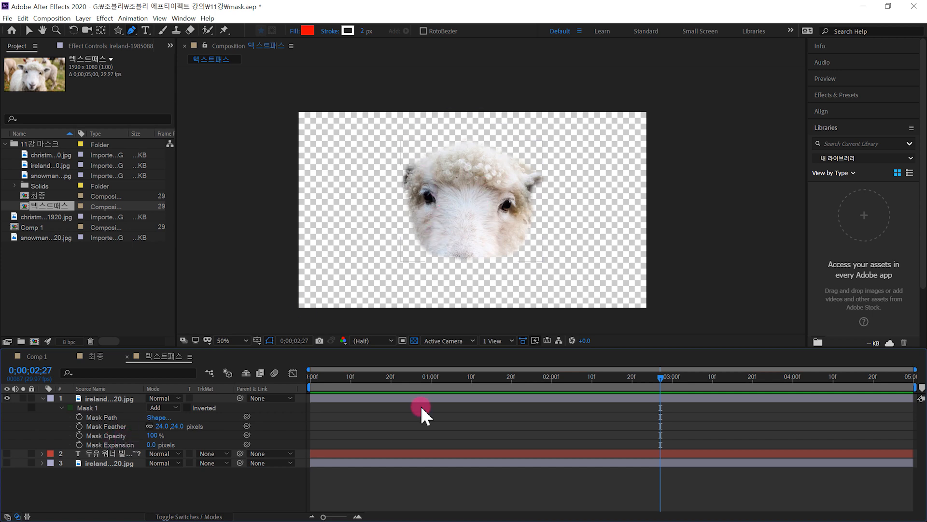
drag(155, 437, 198, 462)
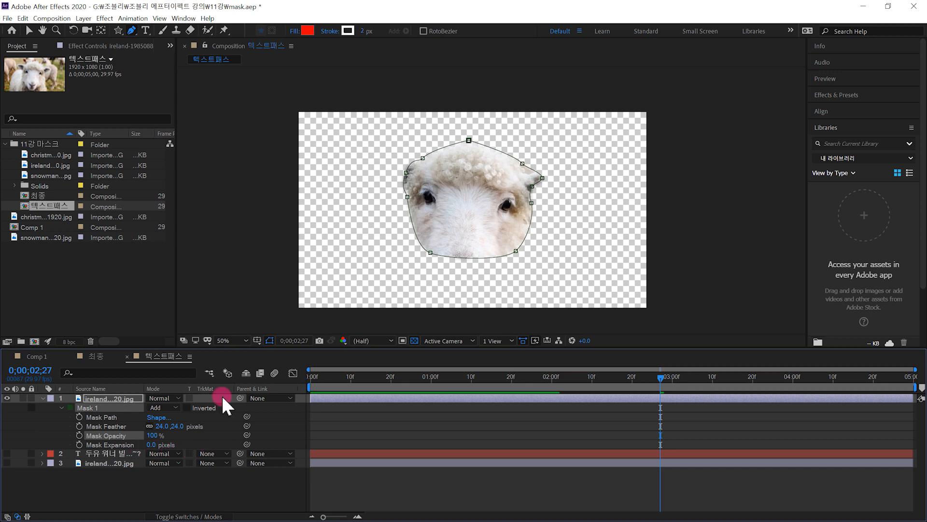
- Try expanding Mask 1 by 61 pixels around the sheep's face, and reset the mask expansion to 0
click(468, 304)
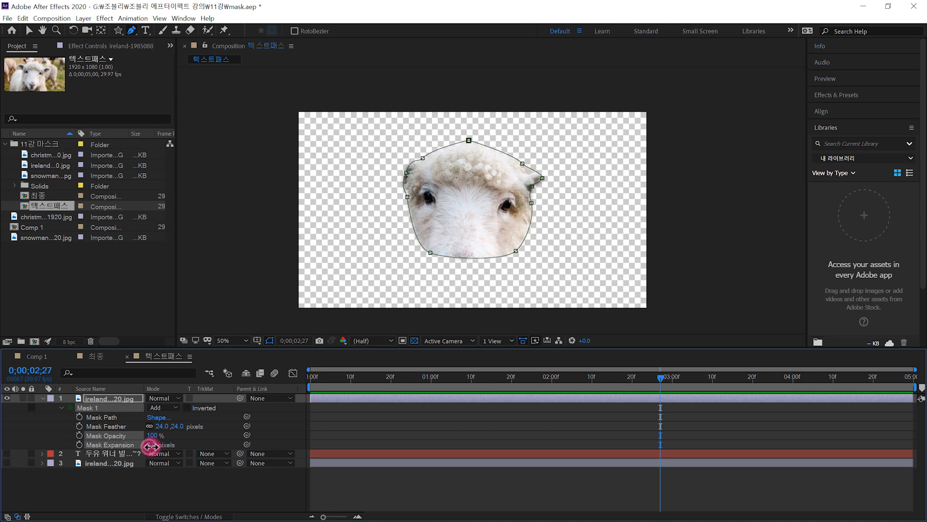
drag(150, 445, 446, 203)
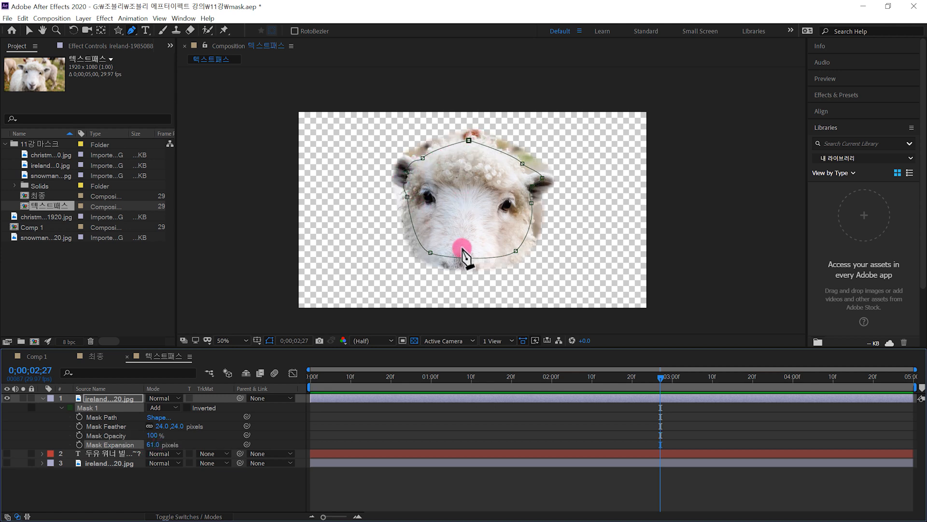
drag(154, 448, 181, 446)
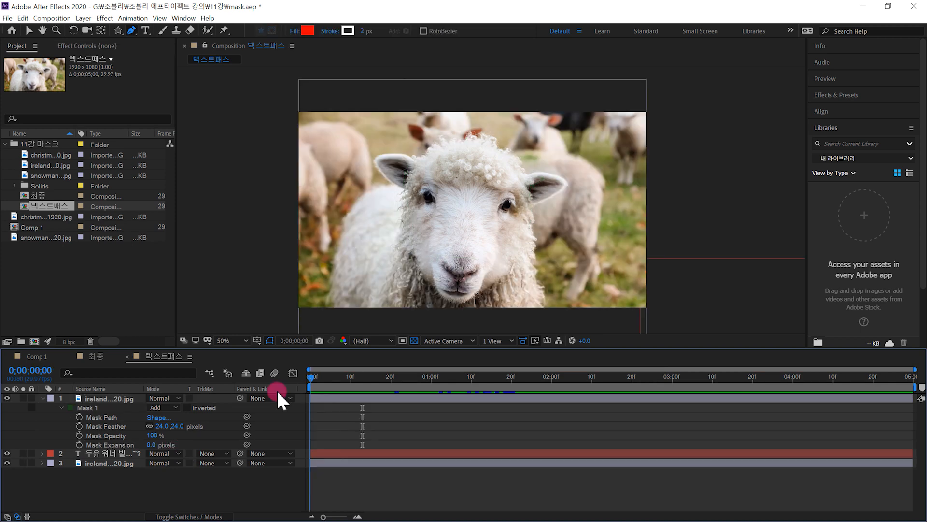
- Review the finished work by scrubbing the start of the 텍스트패스 composition, and examine Comp 1 and the 최종 composition
click(339, 403)
mouse_move(311, 376)
mouse_down()
mouse_move(857, 379)
mouse_move(327, 379)
mouse_up()
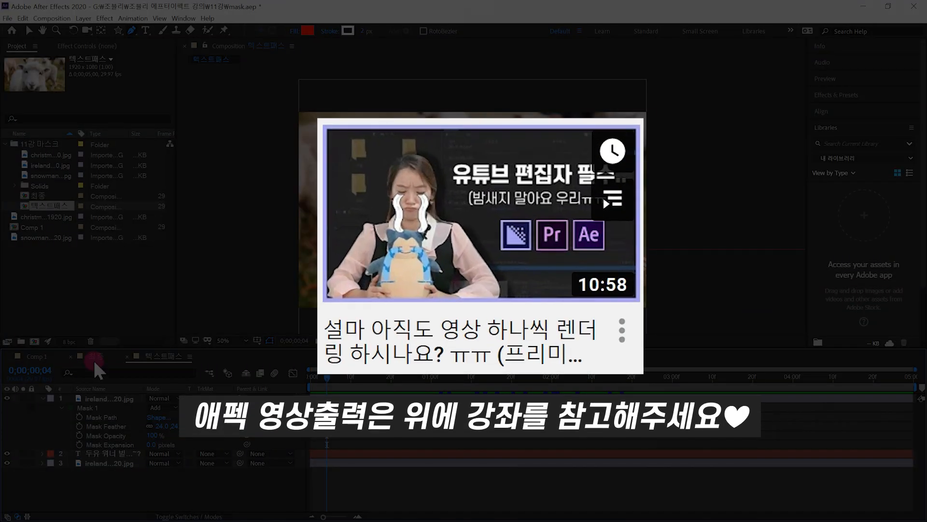
click(37, 356)
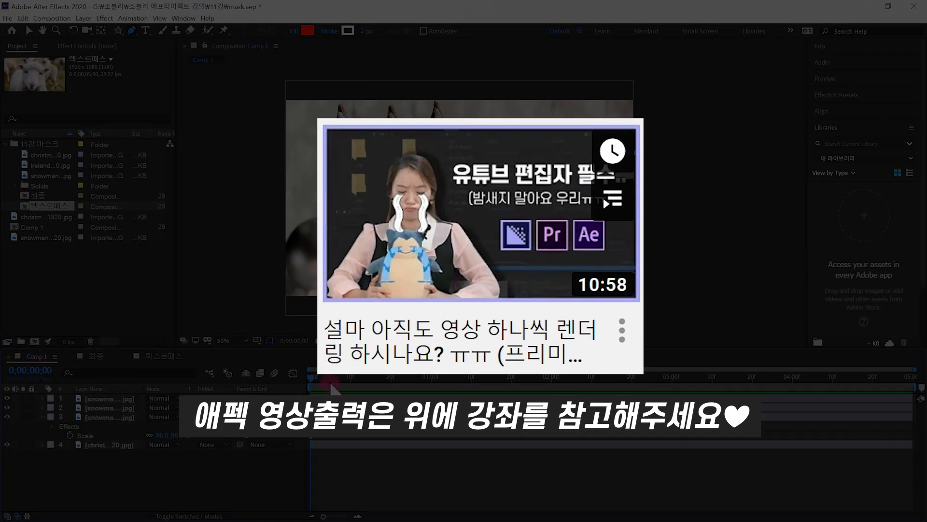
click(95, 356)
drag(410, 380, 524, 386)
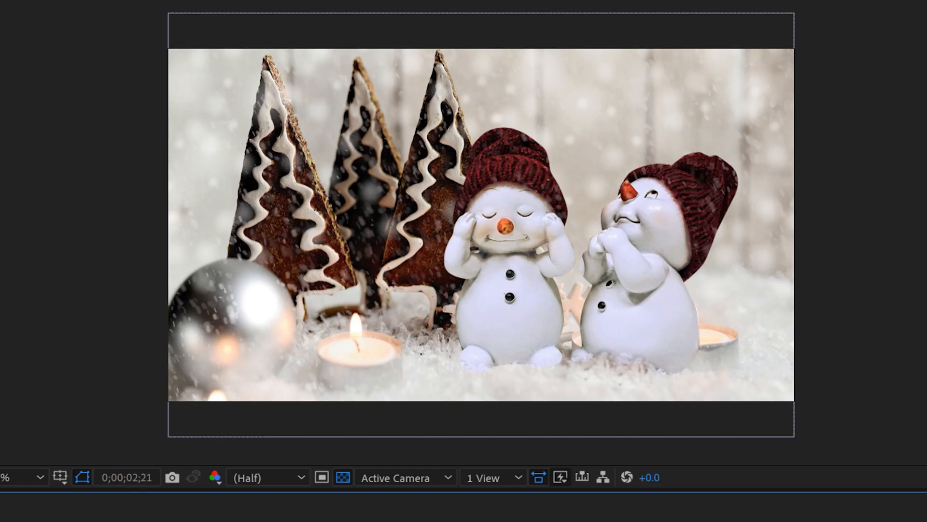